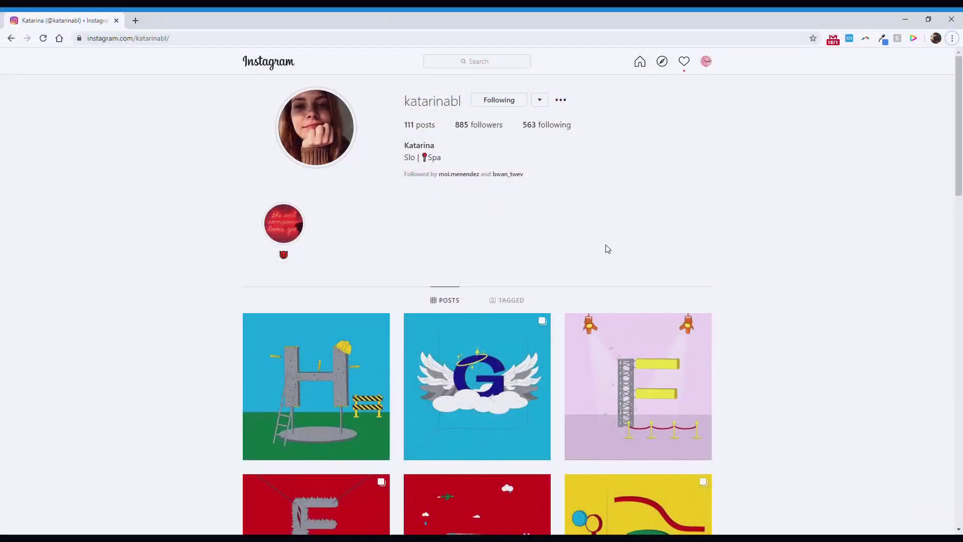
Scroll the Instagram profile's post grid past the letter illustrations down to the beige minimalist posts
scroll(606, 248, "down", 4)
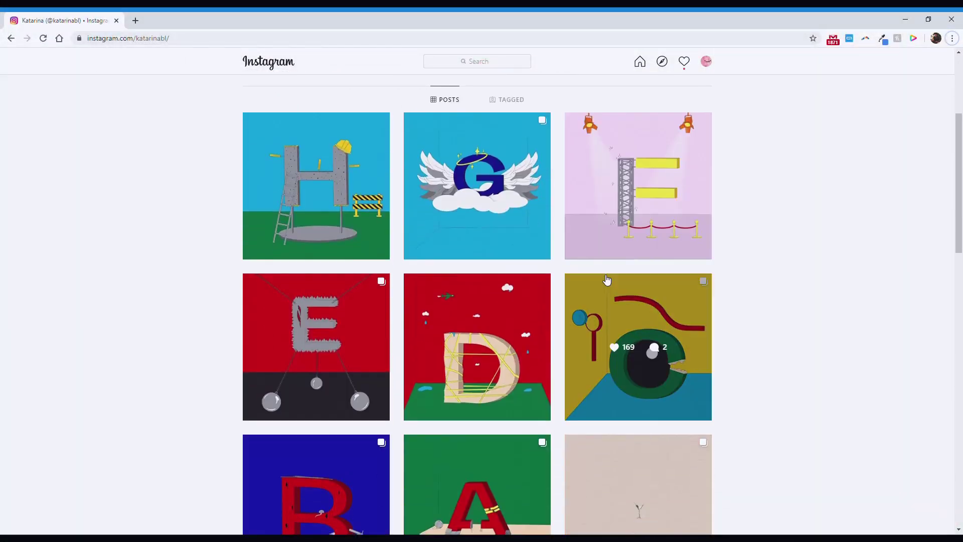
scroll(607, 279, "down", 13)
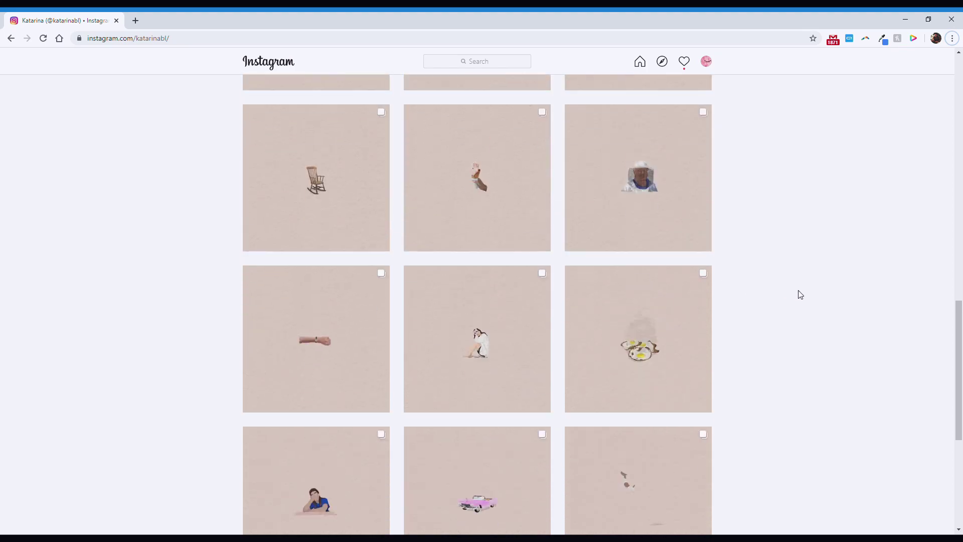
scroll(800, 294, "down", 9)
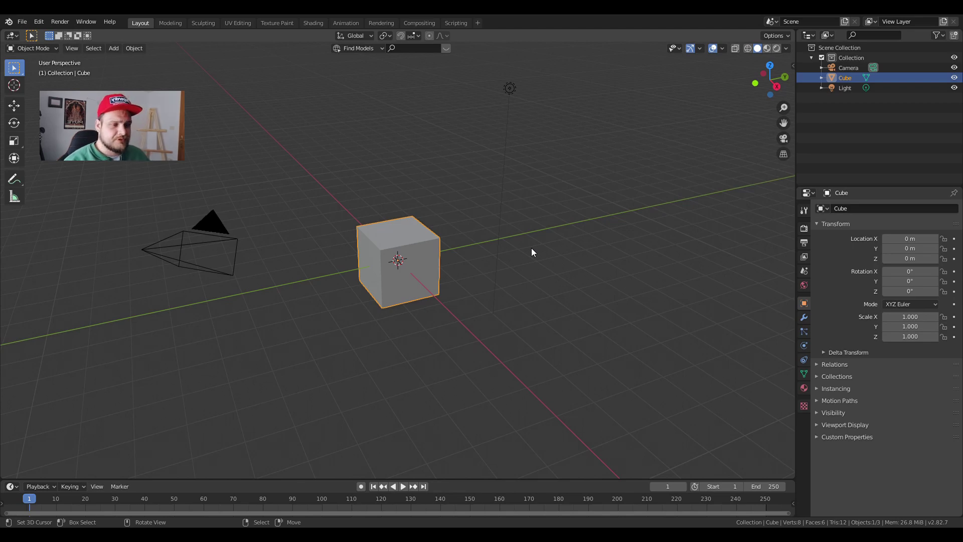
Delete the default cube, camera and light from the scene
key("a")
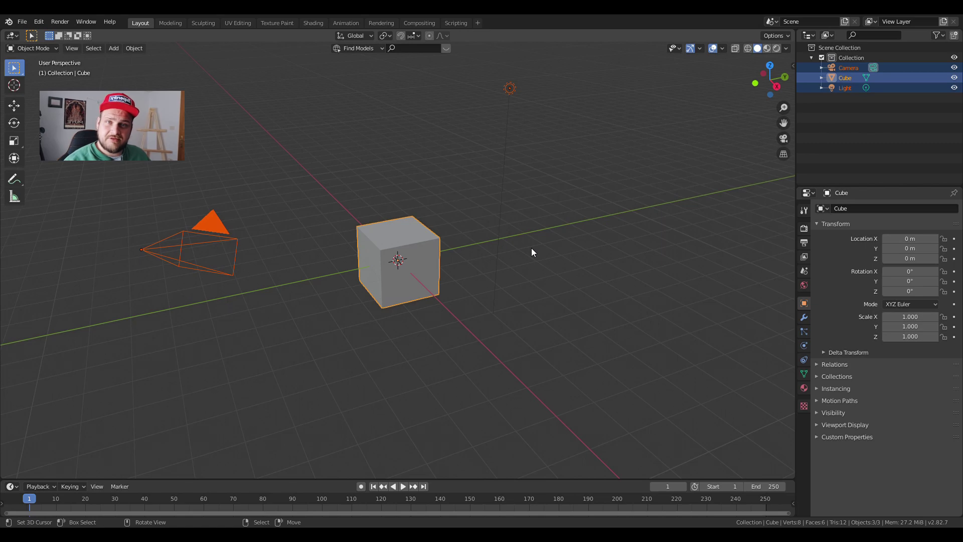
key("x")
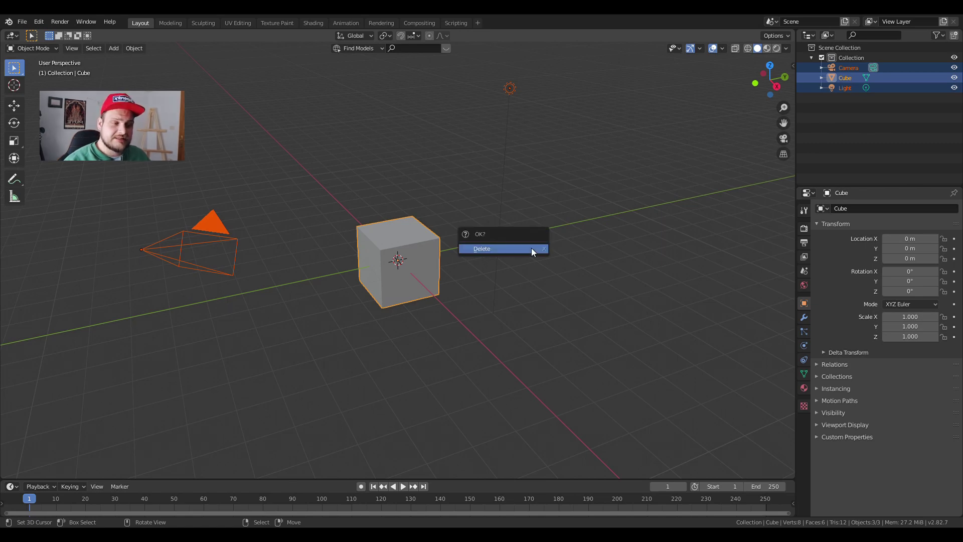
left_click(532, 249)
middle_click_drag(531, 248, 484, 257)
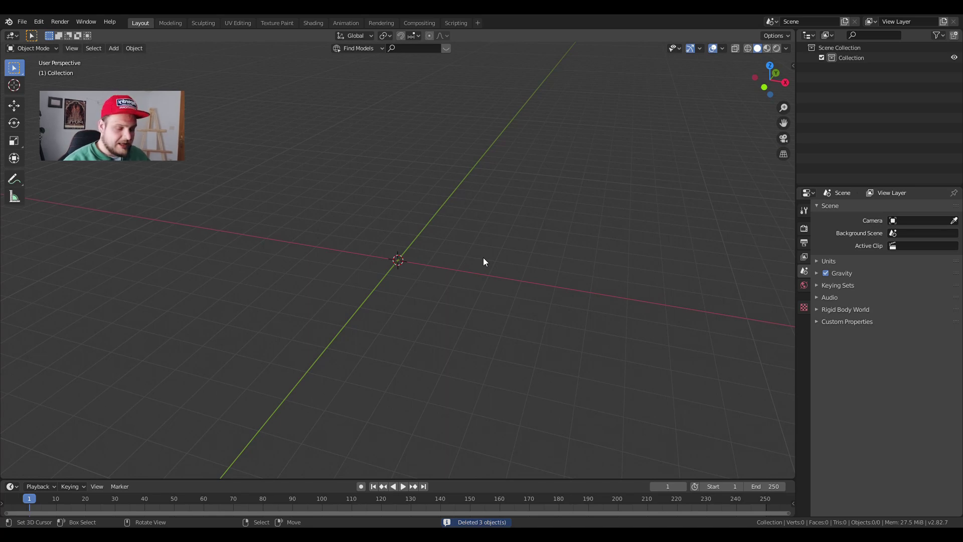
In front view, add a plane and rotate it 90° on X so it stands upright
key("KP_1")
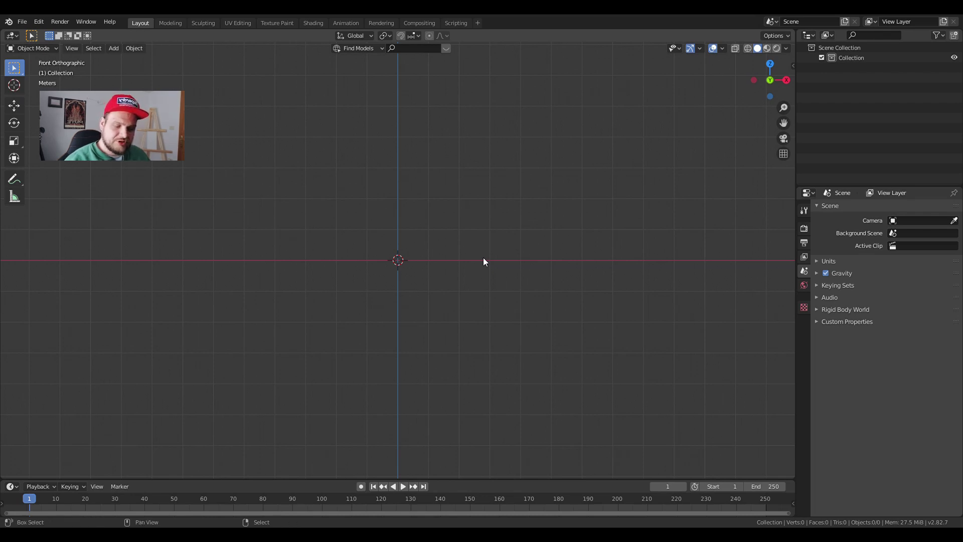
key("shift+a")
left_click(512, 258)
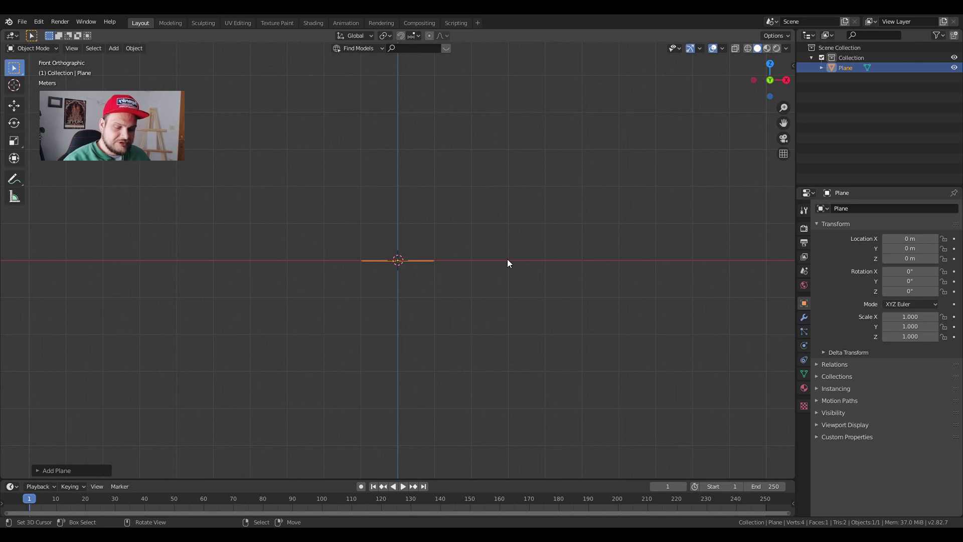
key("r")
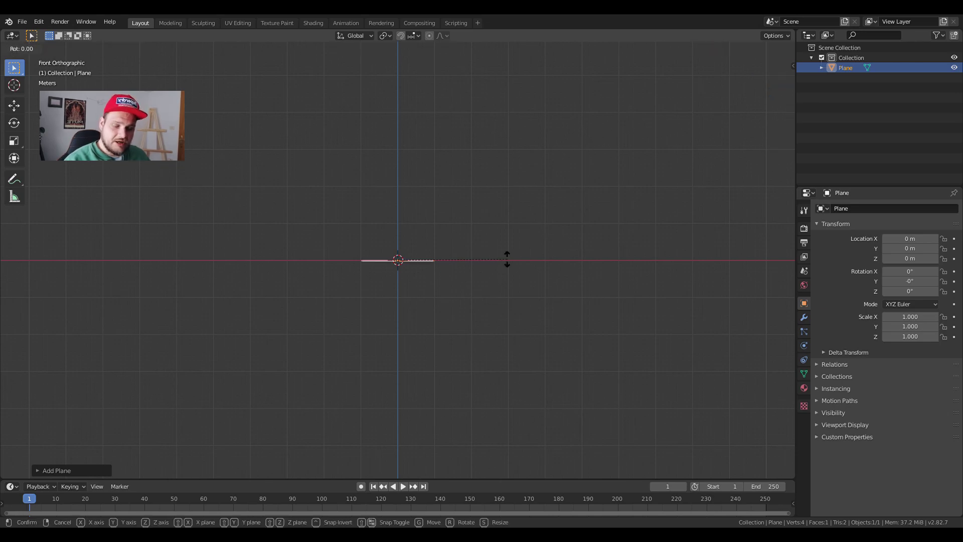
key("x")
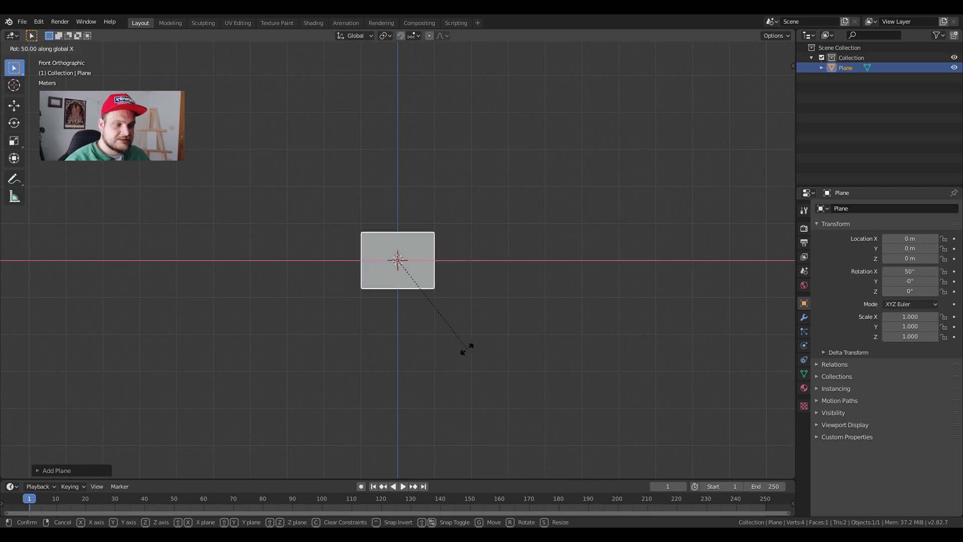
left_click(408, 379)
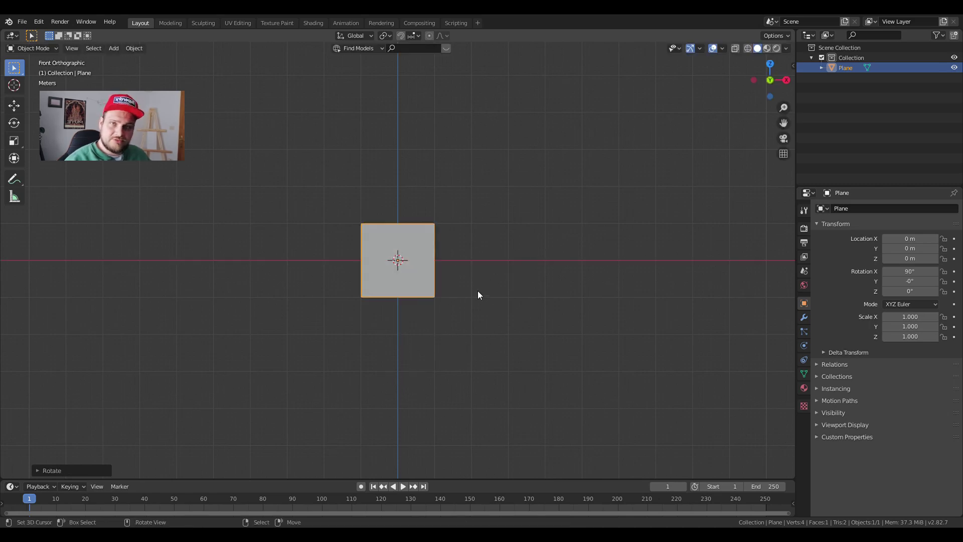
Scale the plane 1.5 times along X so it measures 3 m by 2 m
key("n")
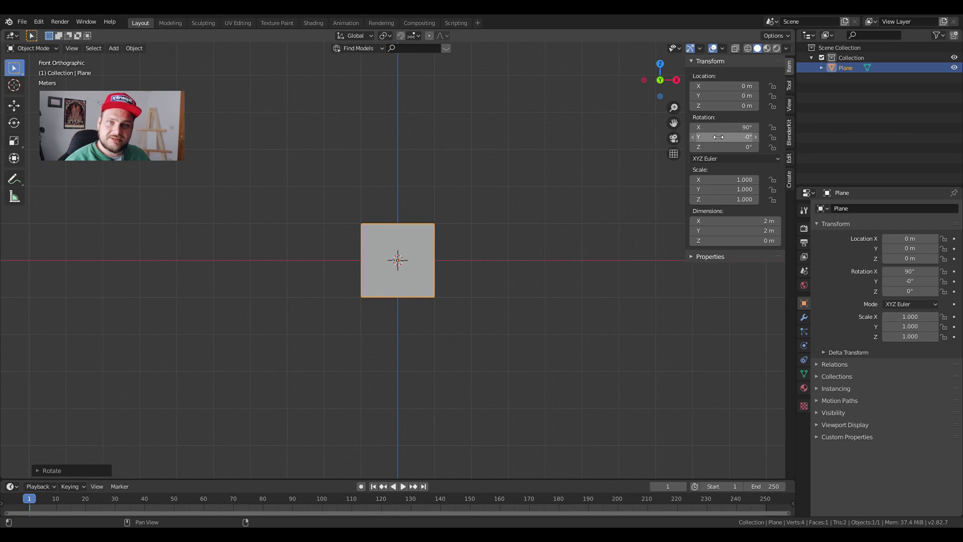
scroll(462, 322, "up", 5)
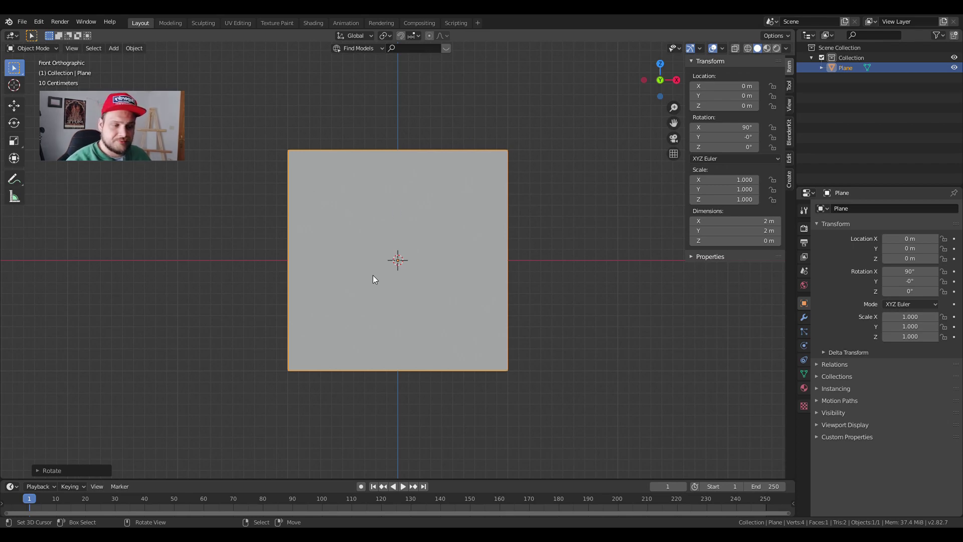
key("s")
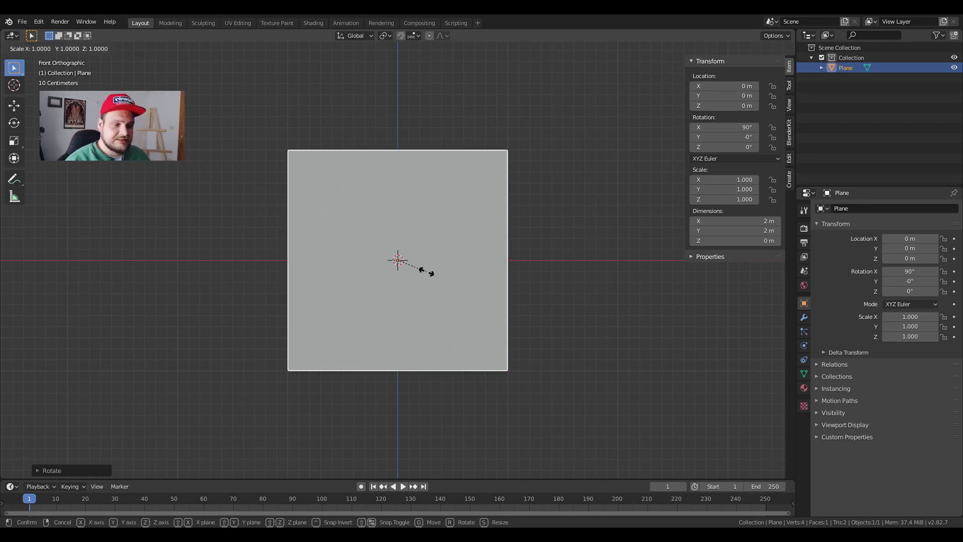
key("x")
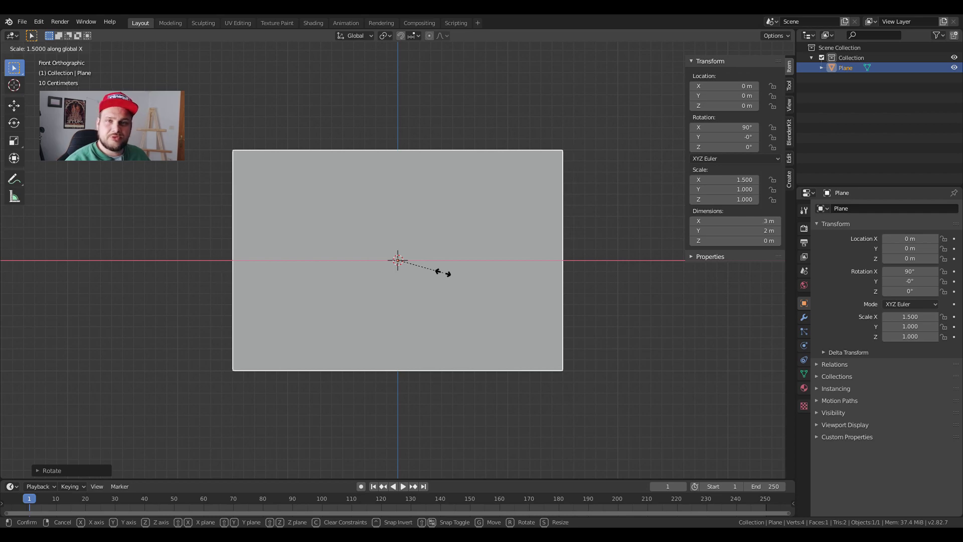
left_click(446, 273)
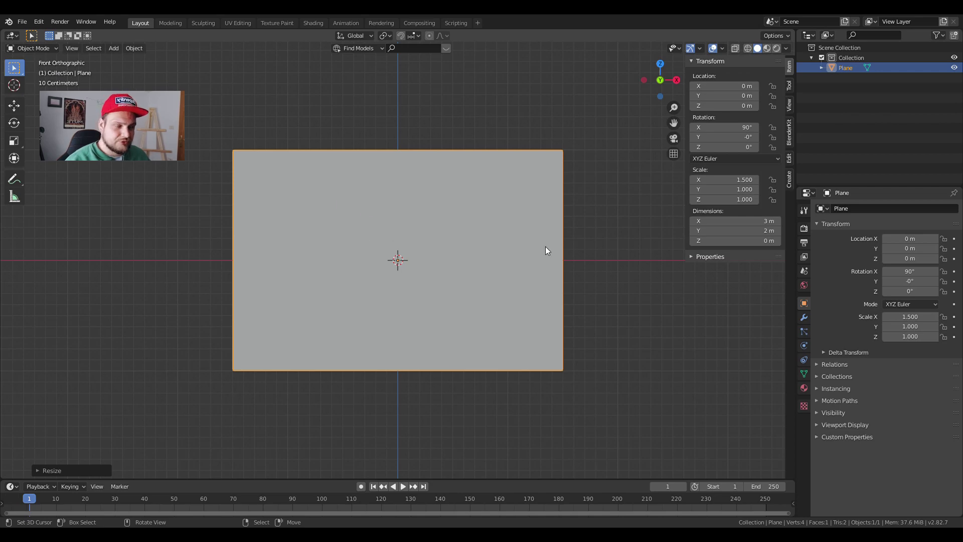
key("n")
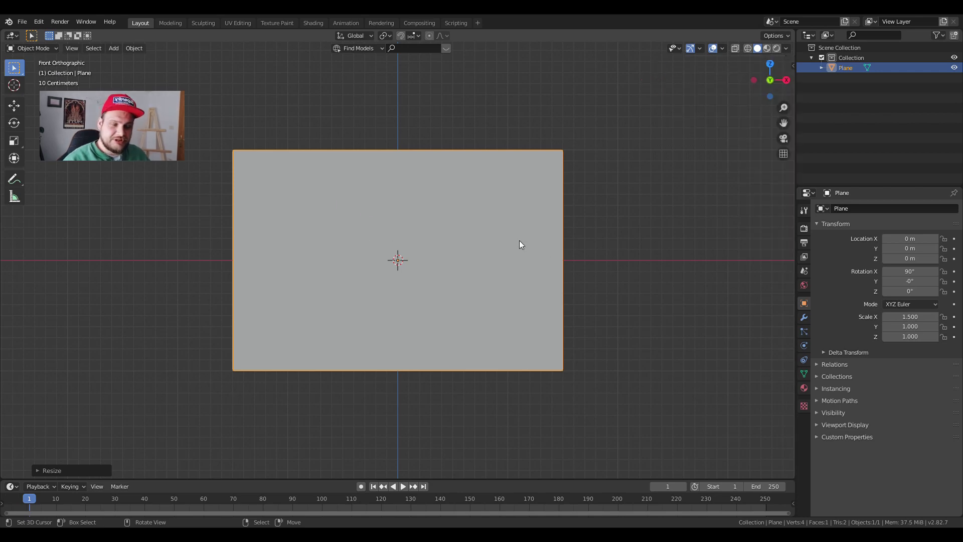
In Edit Mode, add four evenly spaced vertical edge loops across the plane
key("Tab")
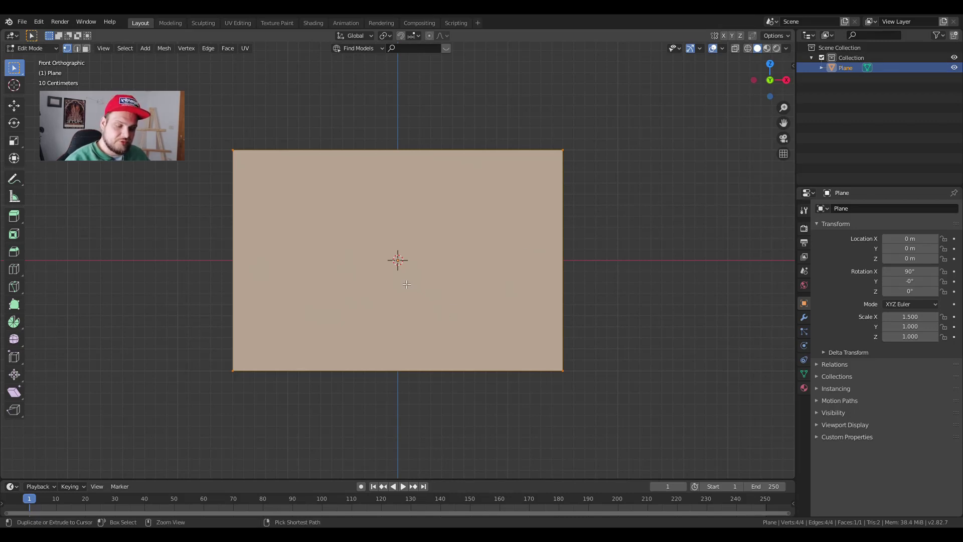
key("ctrl+r")
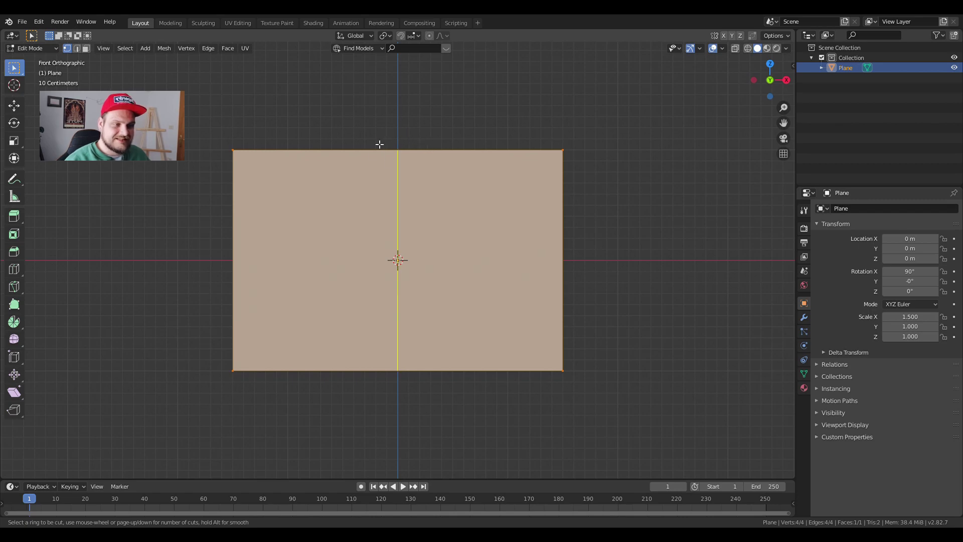
scroll(382, 145, "up", 3)
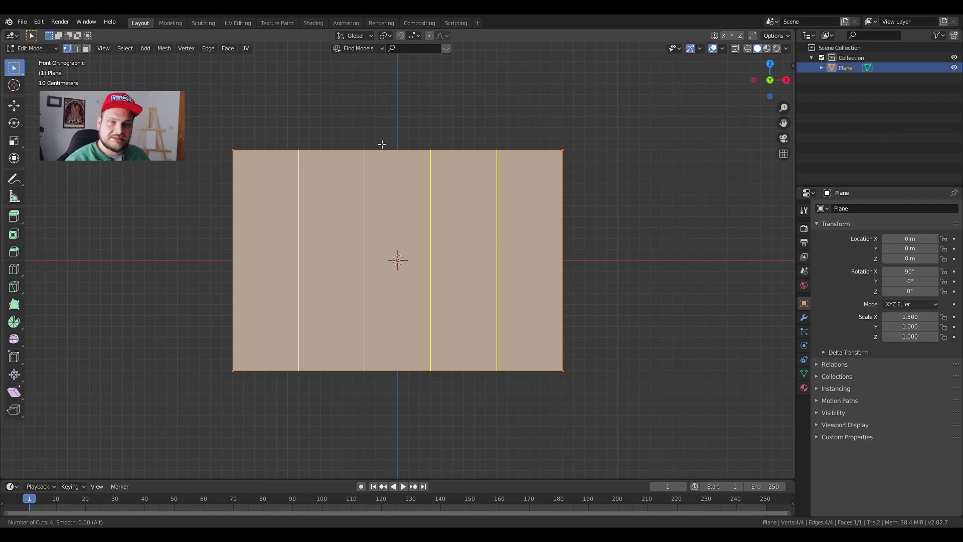
left_click(382, 145)
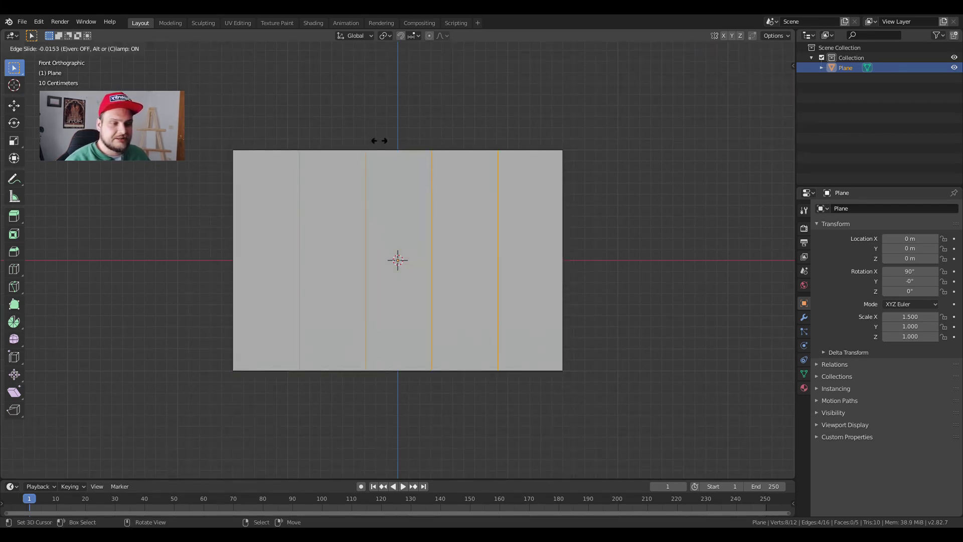
left_click(383, 144)
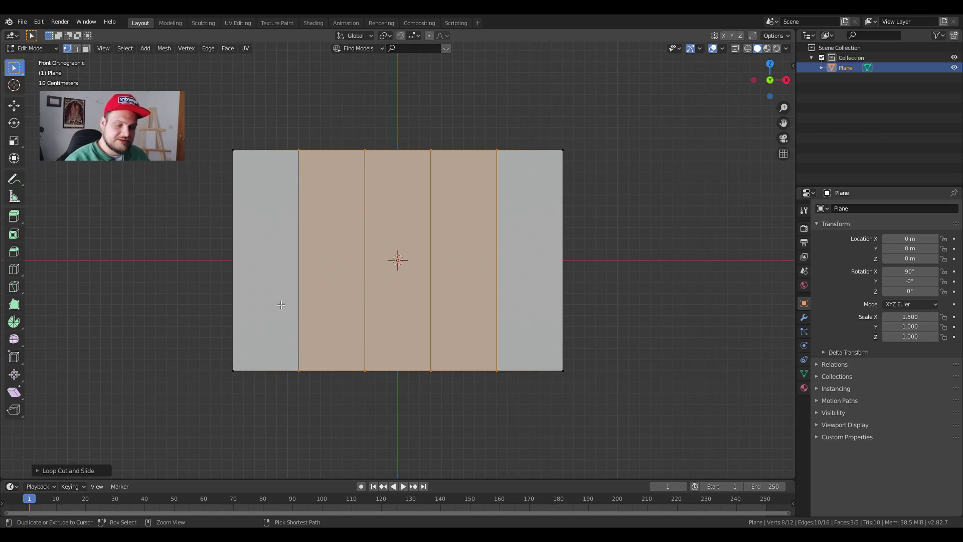
Add three evenly spaced horizontal edge loops, making a 5-by-4 grid
key("ctrl+r")
scroll(225, 277, "up", 2)
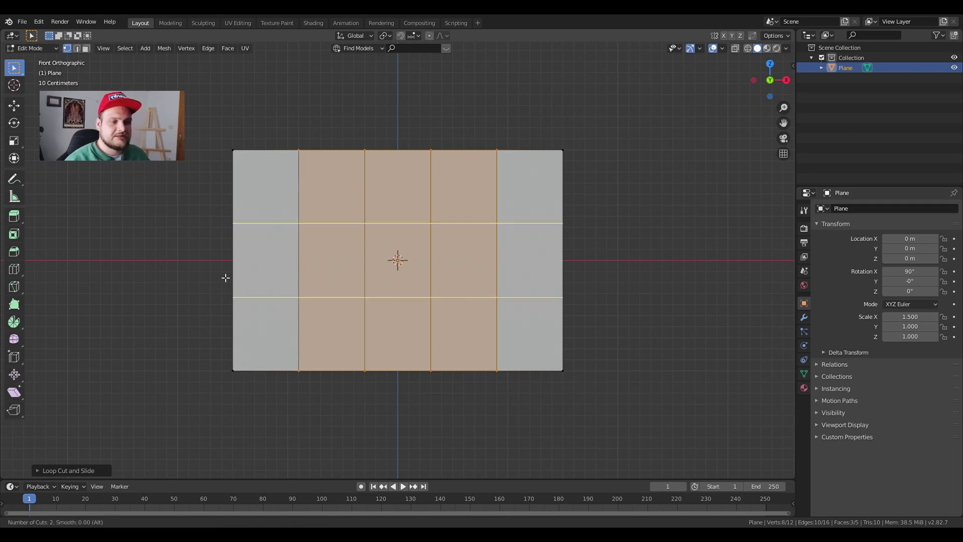
scroll(226, 277, "up", 1)
scroll(229, 275, "down", 1)
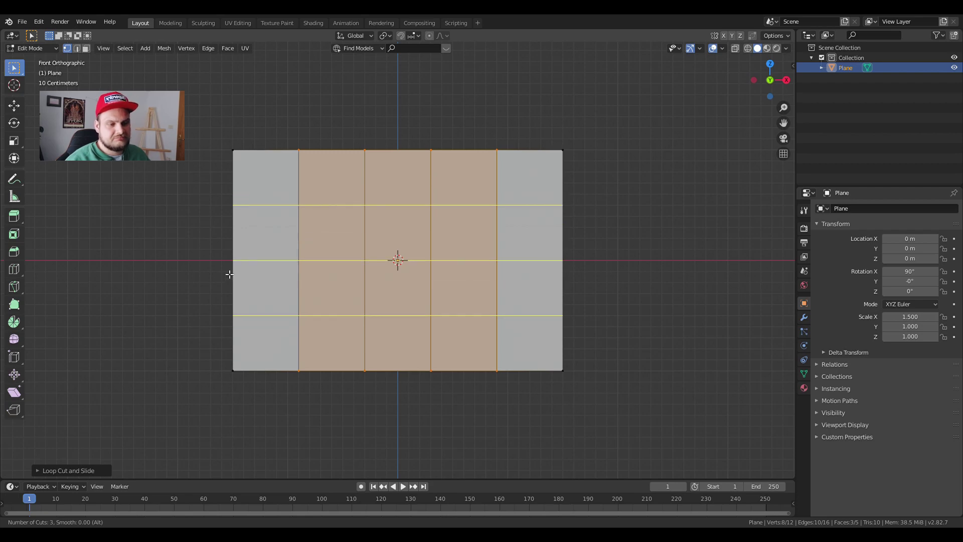
left_click(229, 274)
right_click(311, 233)
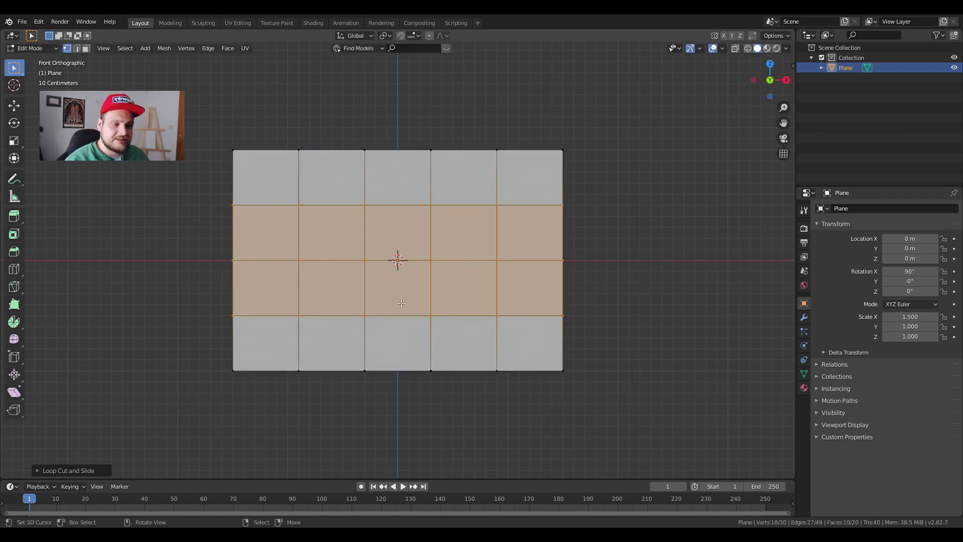
Select the plane's left-edge vertices, starting from the top-left corner
key("Tab")
key("Tab")
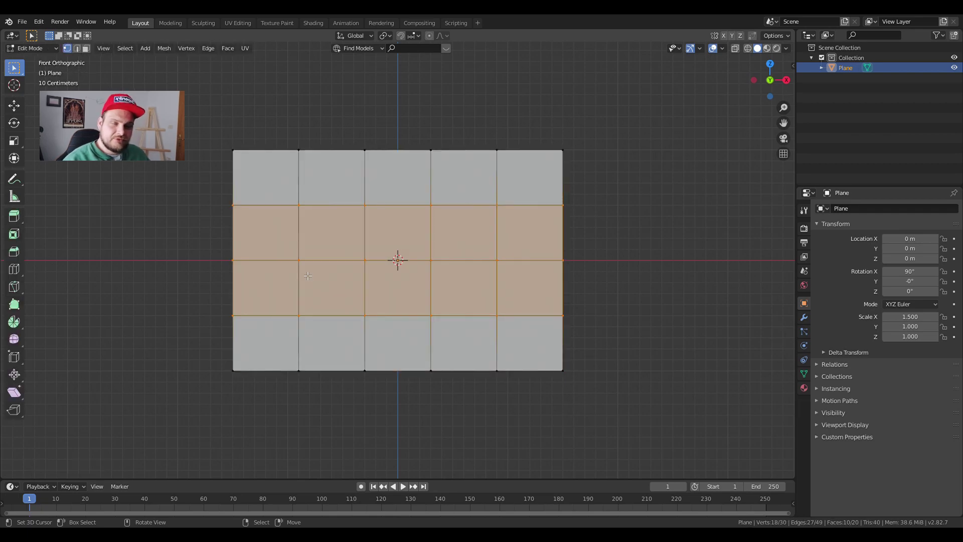
left_click(220, 148)
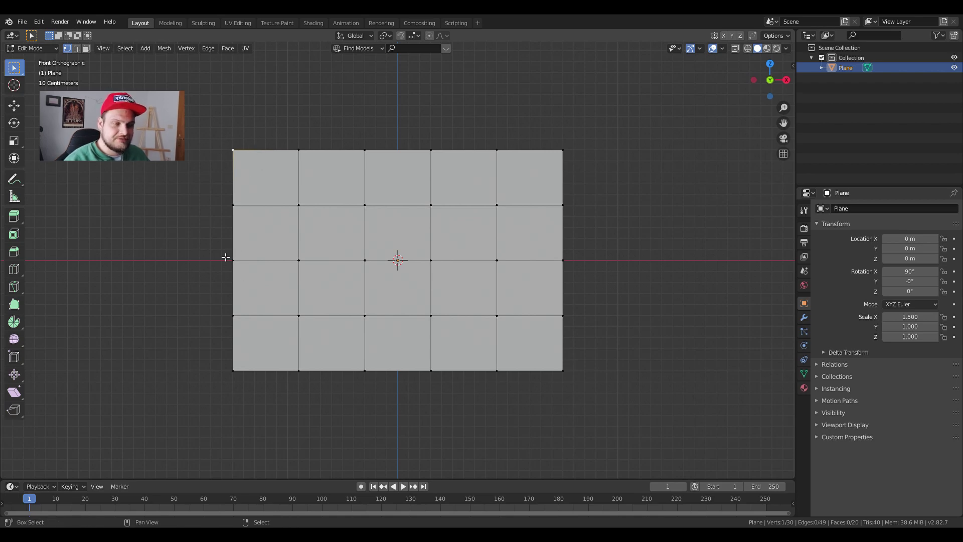
left_click(233, 371, "shift")
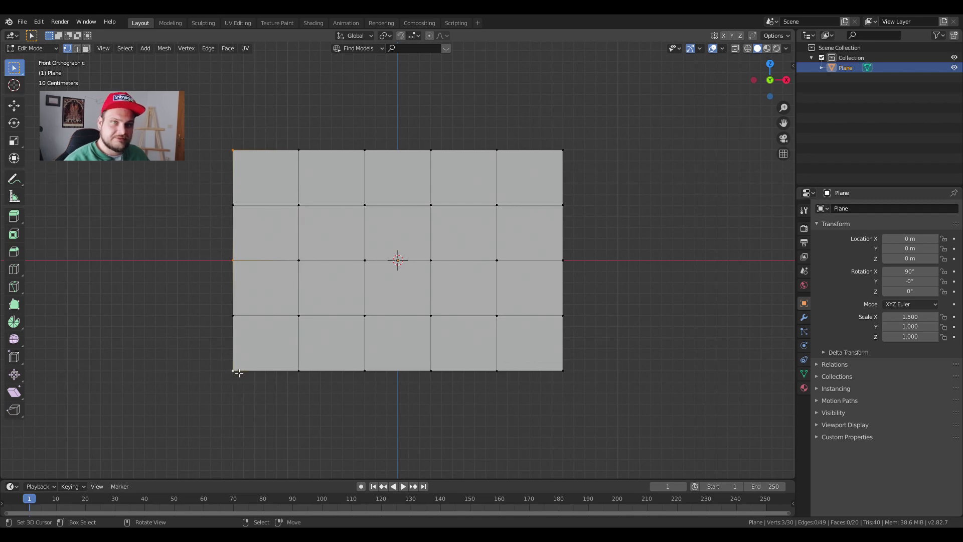
Create a vertex group named 'flag', assign the left-edge vertices, and return to Object Mode
left_click(805, 375)
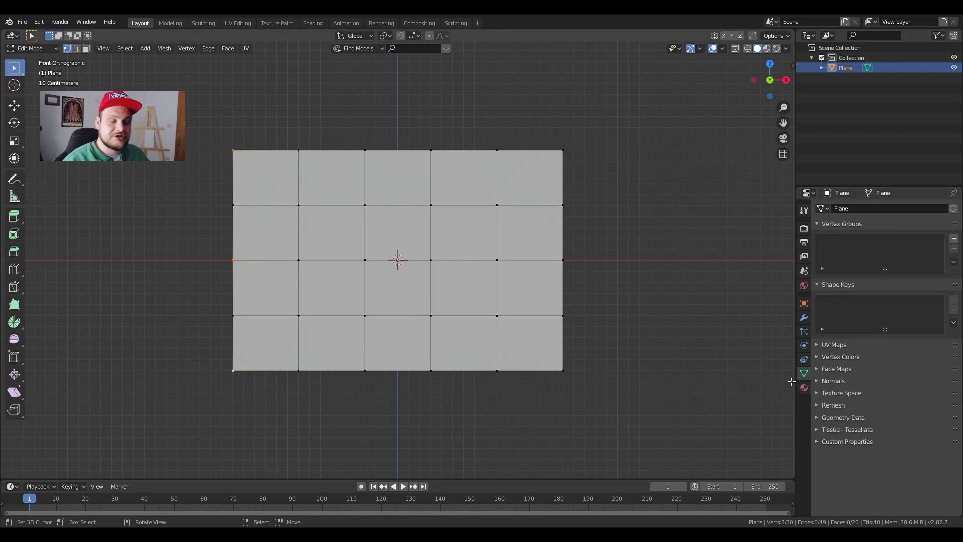
left_click(955, 240)
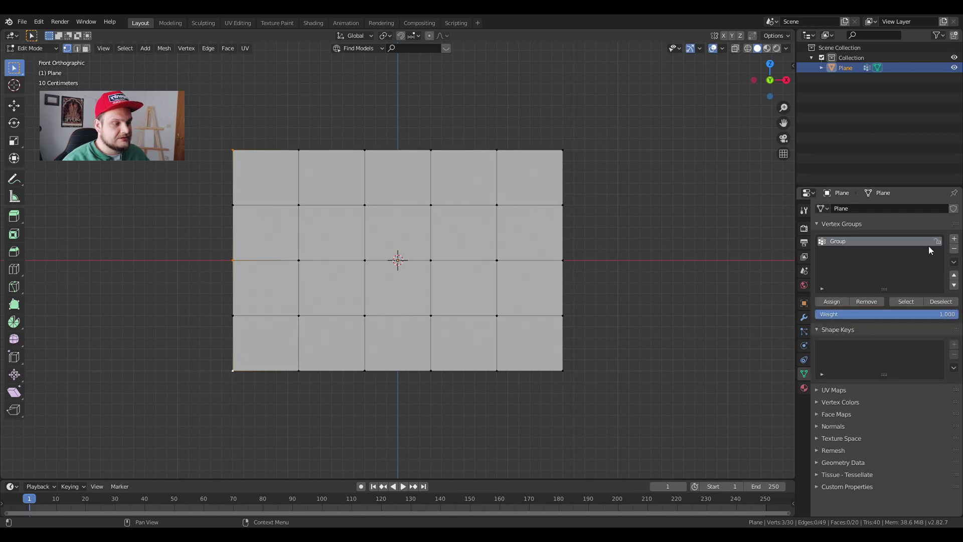
double_click(844, 246)
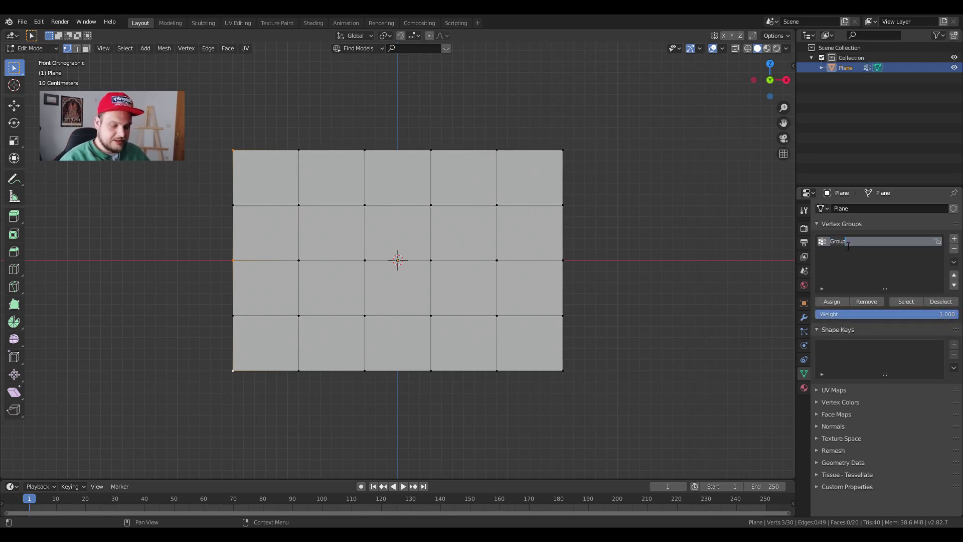
type("flag")
key("Return")
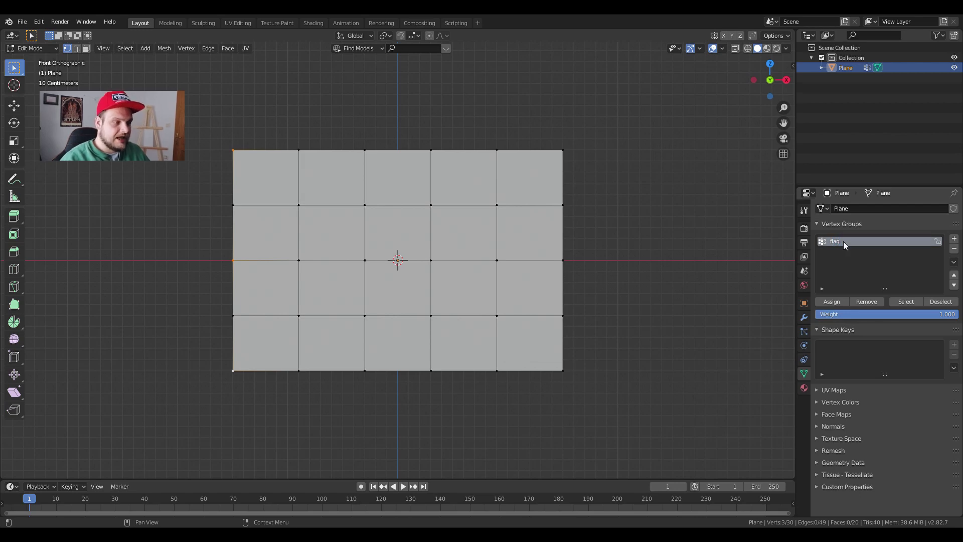
left_click(833, 302)
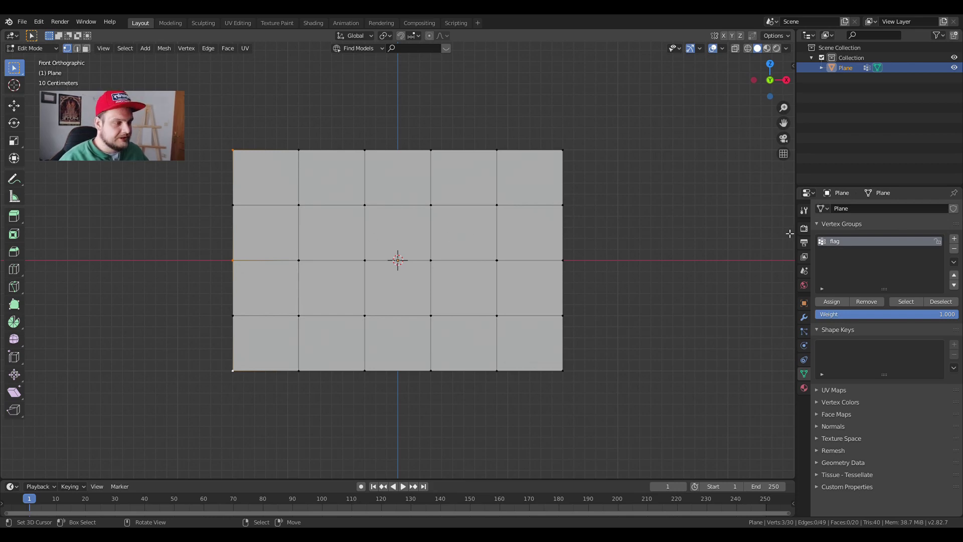
key("Tab")
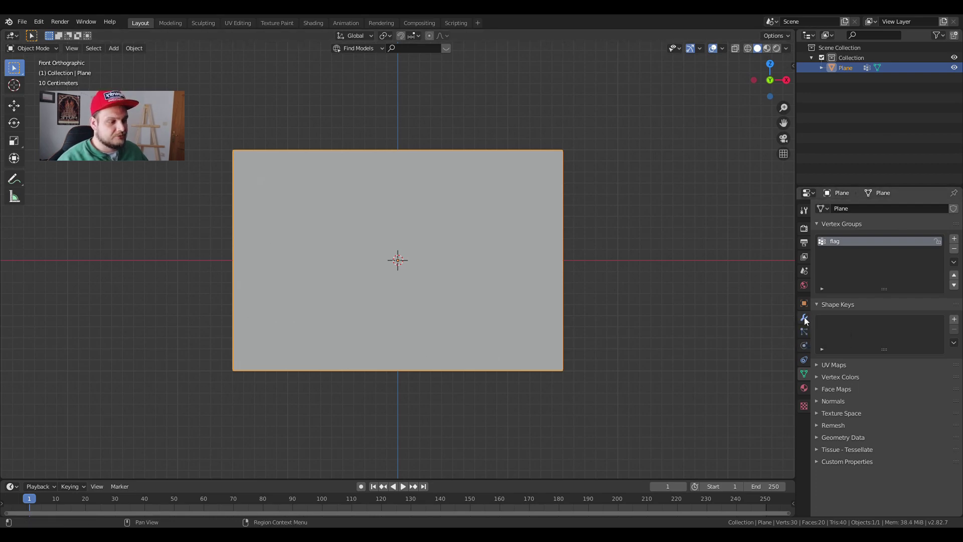
Add a Simple Subdivision Surface modifier with render level 1 to the plane
left_click(804, 318)
left_click(834, 210)
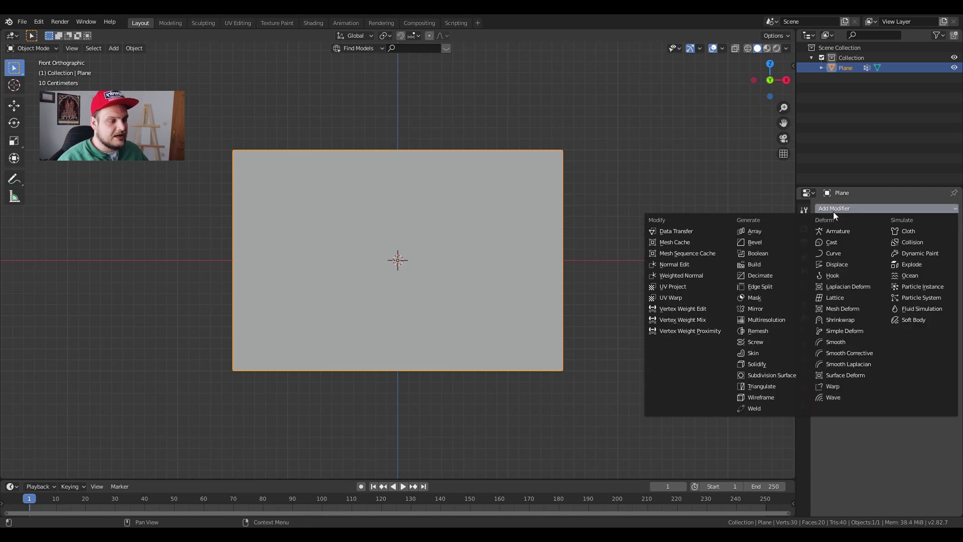
left_click(789, 377)
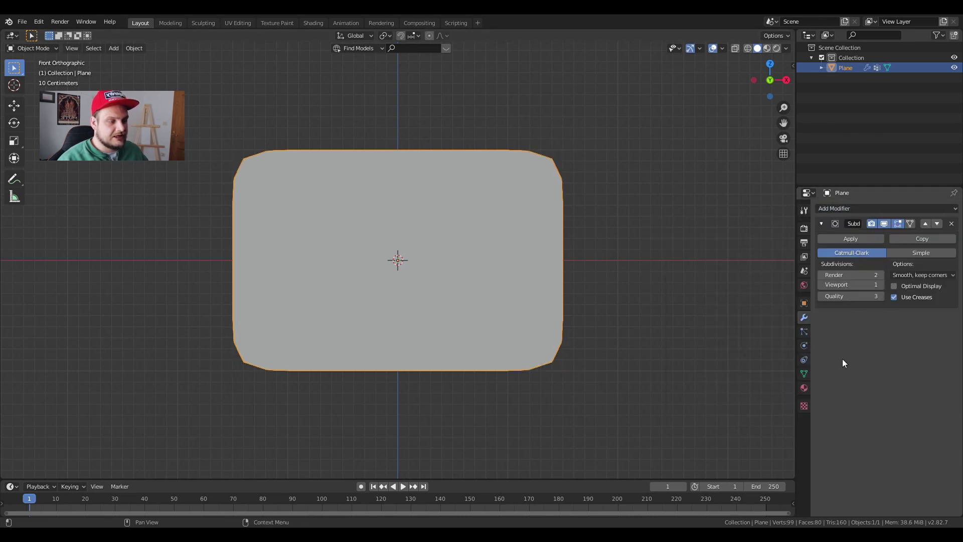
left_click(907, 252)
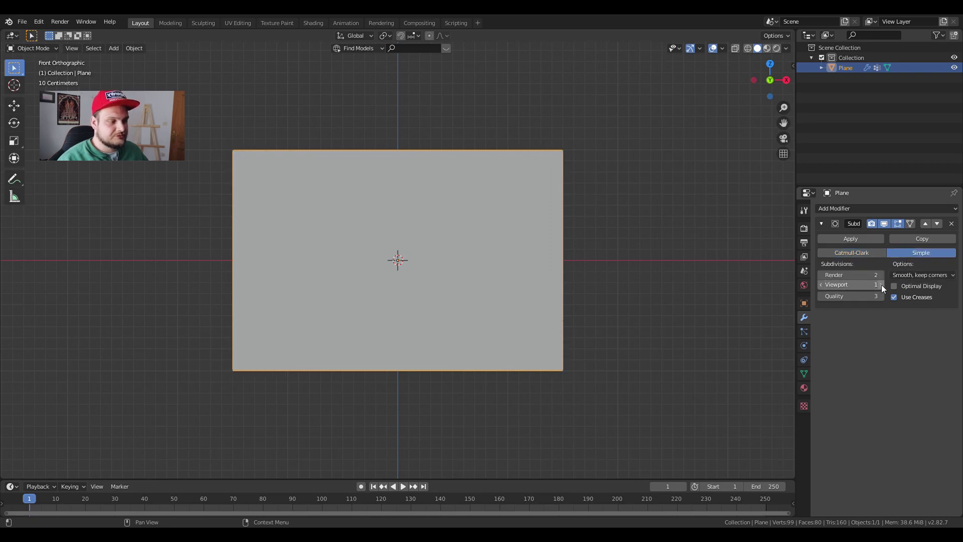
left_click(853, 275)
type("1")
key("Return")
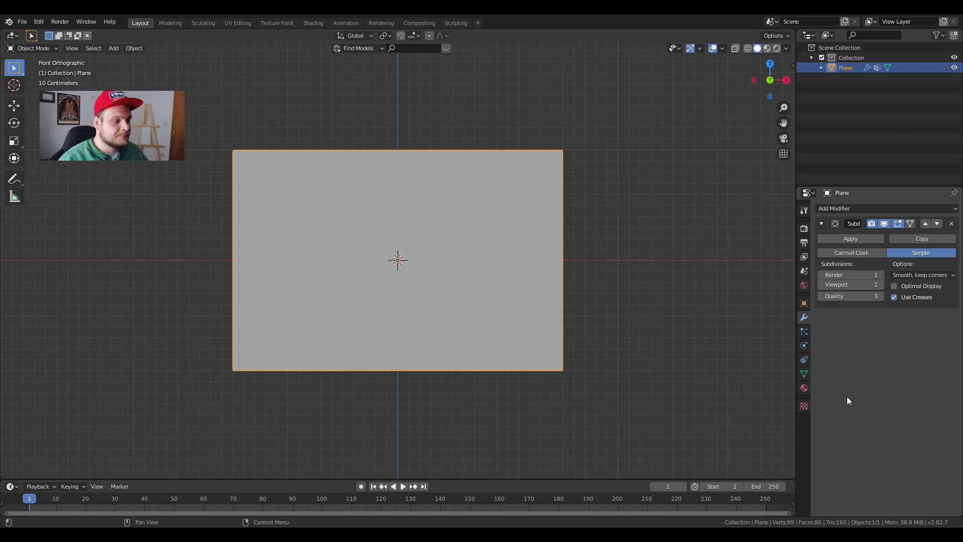
Add Cloth physics to the plane, pinned by the 'flag' vertex group
left_click(805, 345)
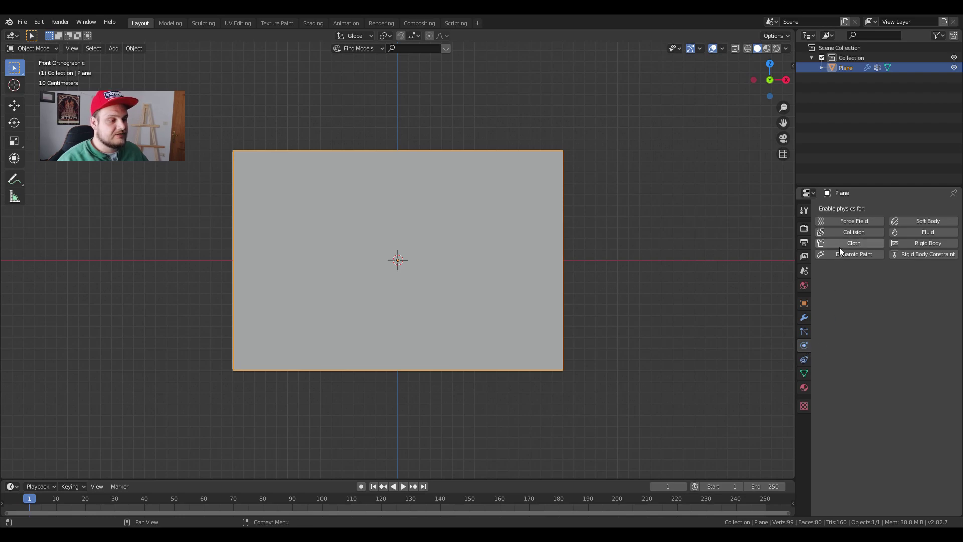
left_click(853, 244)
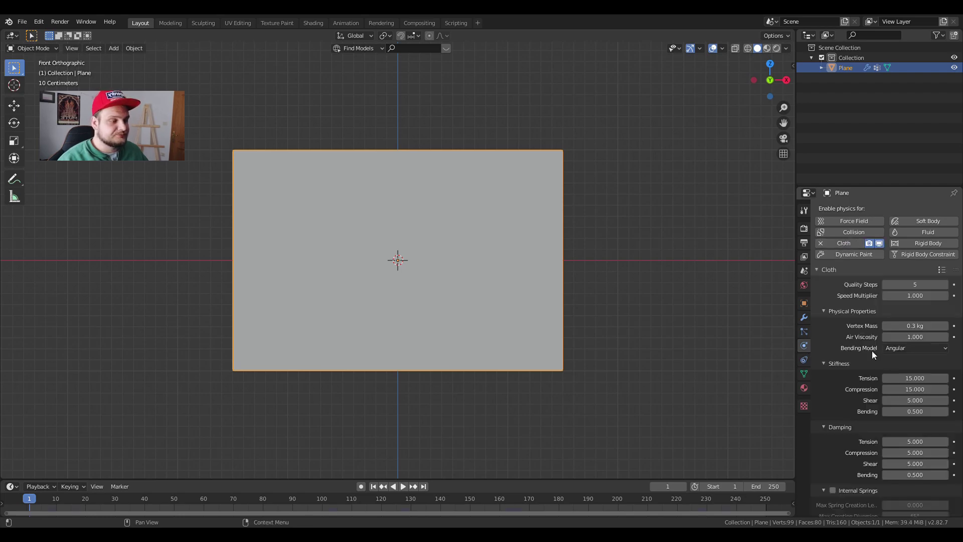
scroll(872, 350, "down", 4)
scroll(878, 344, "down", 3)
scroll(878, 344, "up", 7)
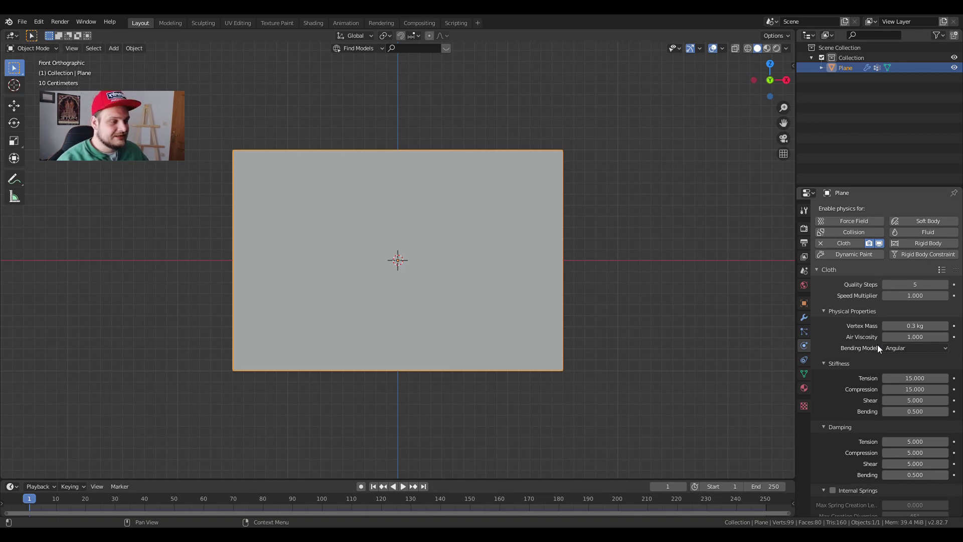
scroll(877, 346, "down", 10)
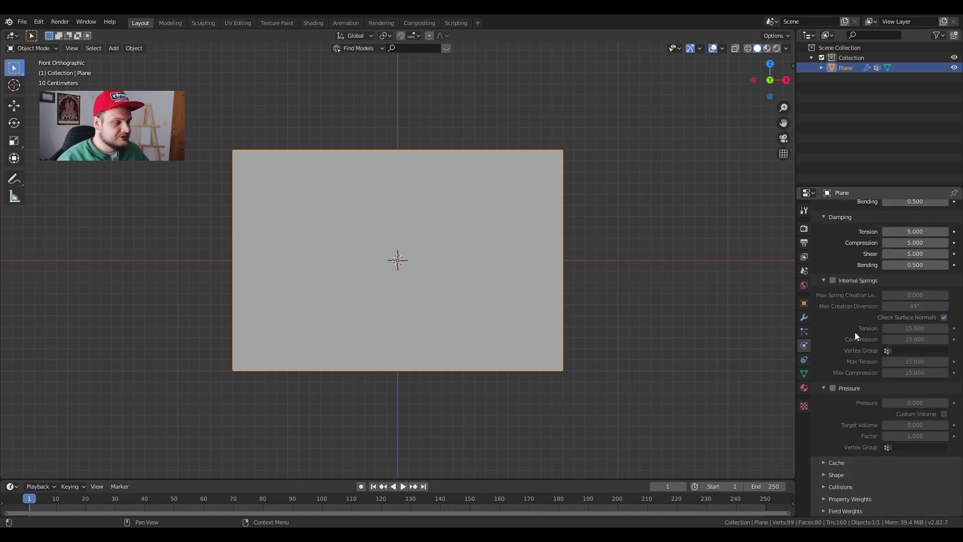
left_click(841, 472)
scroll(908, 408, "down", 4)
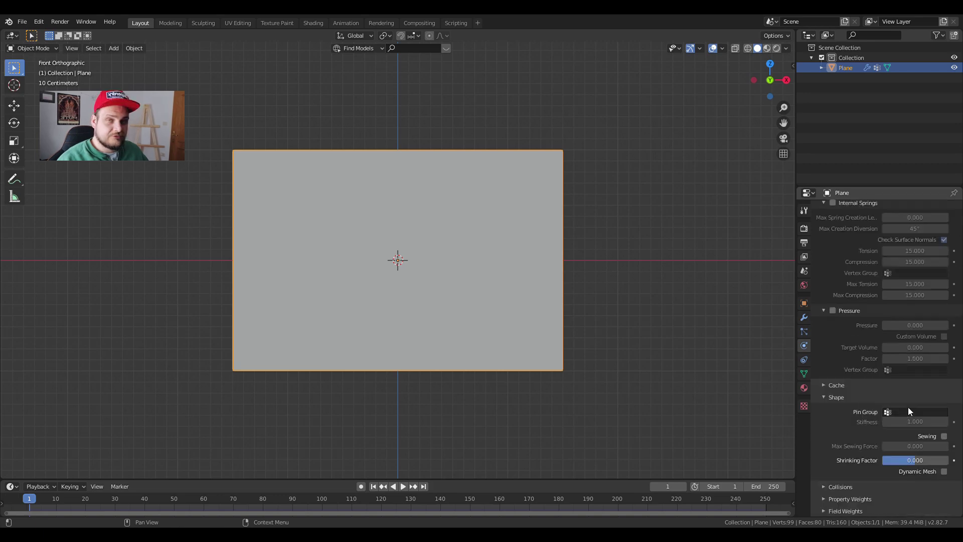
left_click(910, 412)
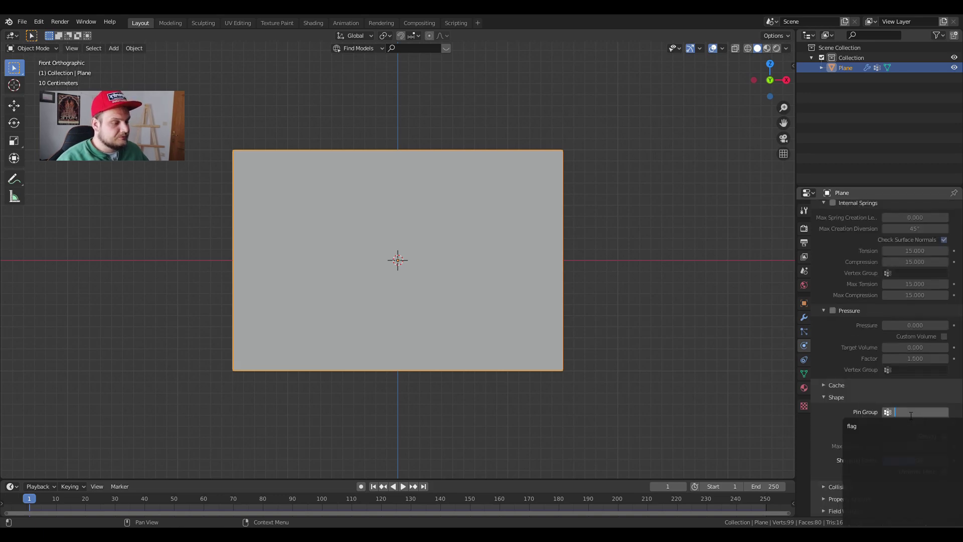
left_click(860, 426)
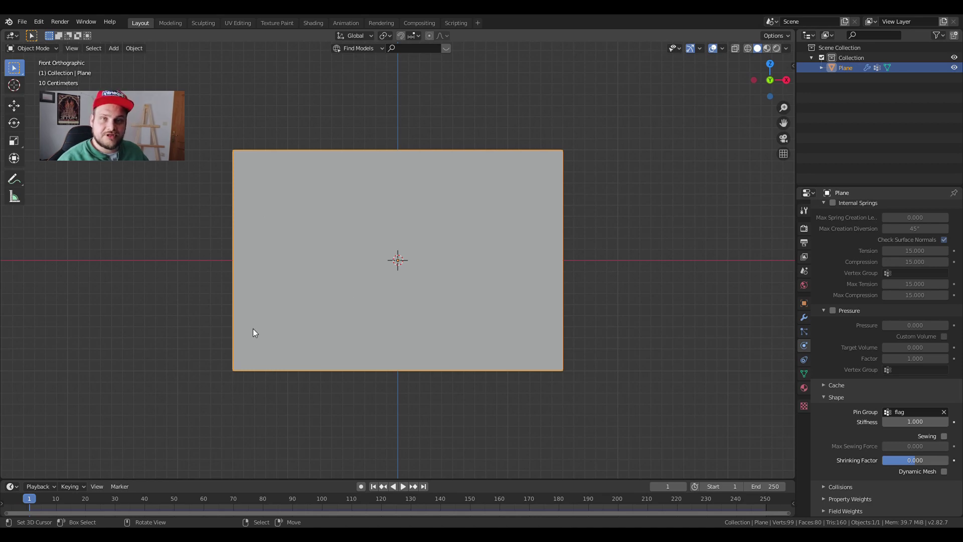
Enable cloth self collisions with a distance of about 0.011 m
left_click(835, 487)
scroll(836, 488, "down", 5)
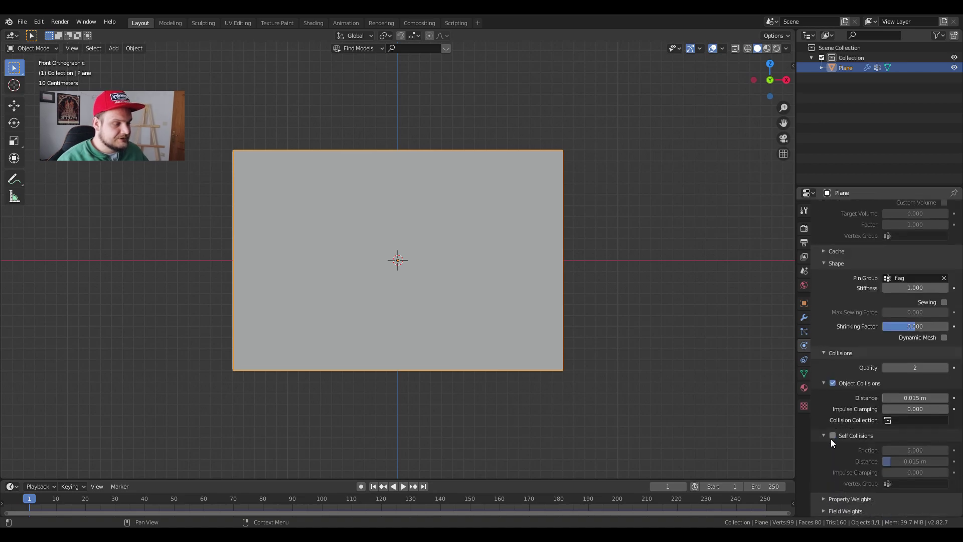
left_click(834, 436)
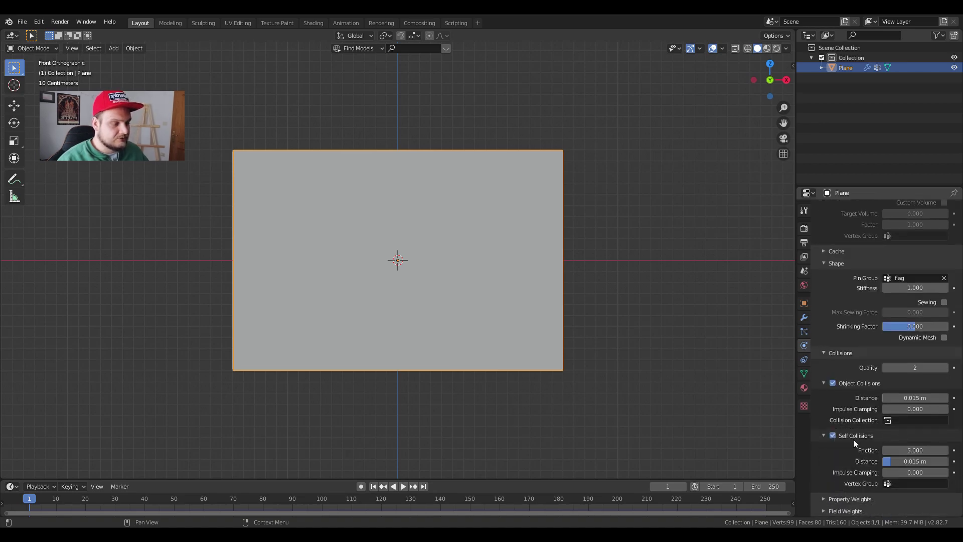
left_click_drag(914, 465, 890, 461)
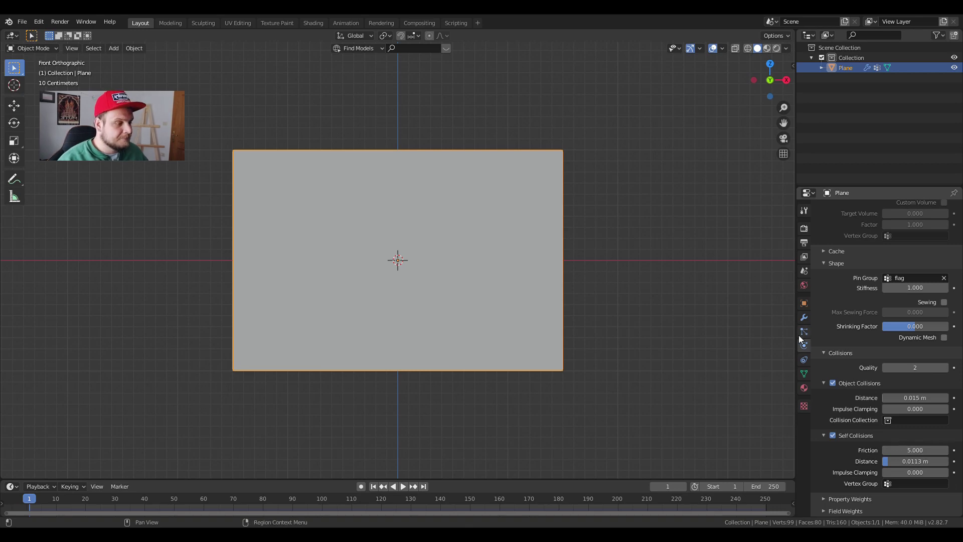
left_click(804, 317)
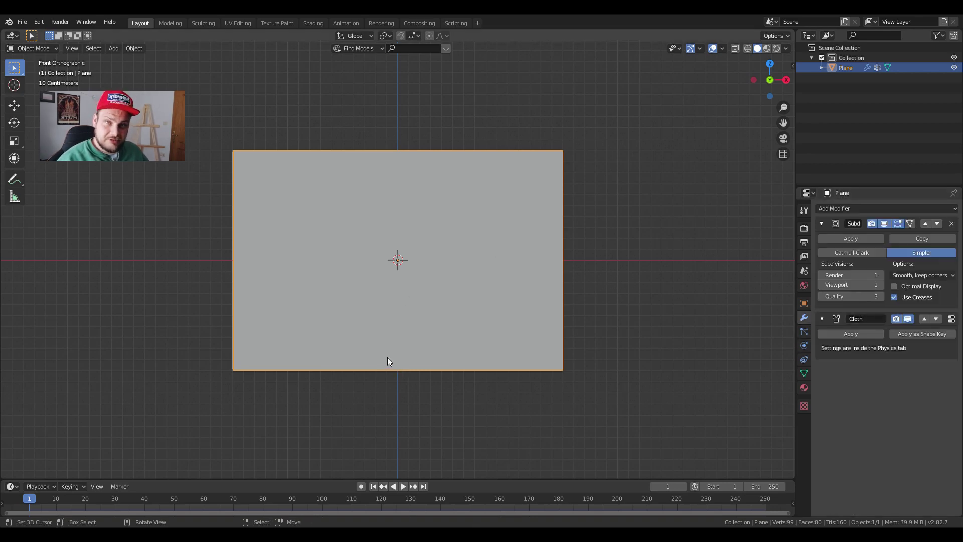
Play the cloth simulation to preview the flag, then rewind to frame 1
left_click(402, 485)
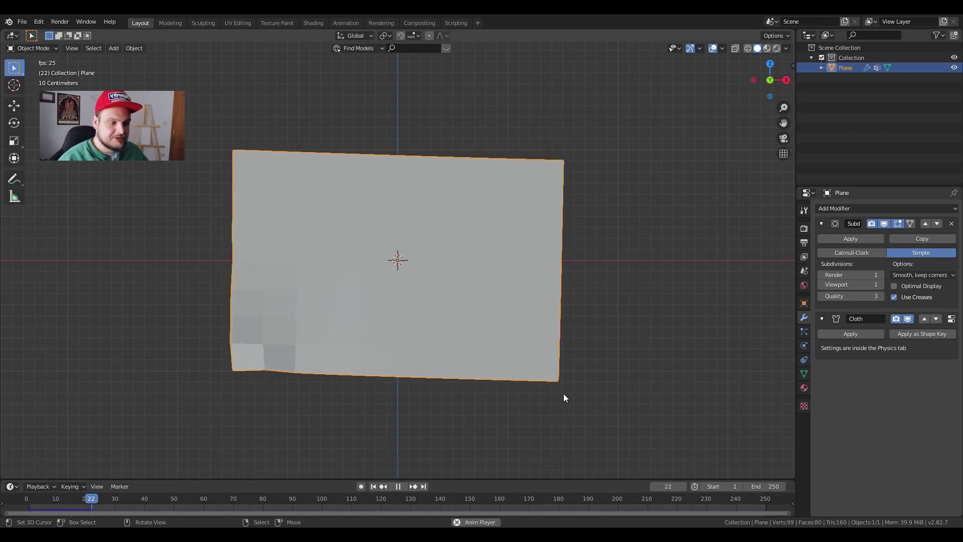
middle_click_drag(576, 306, 438, 326)
key("KP_1")
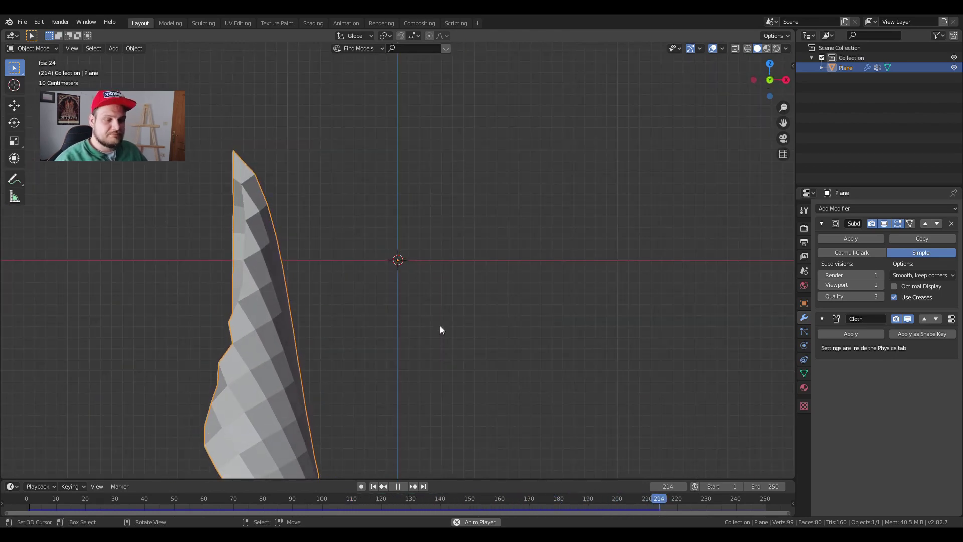
left_click(398, 487)
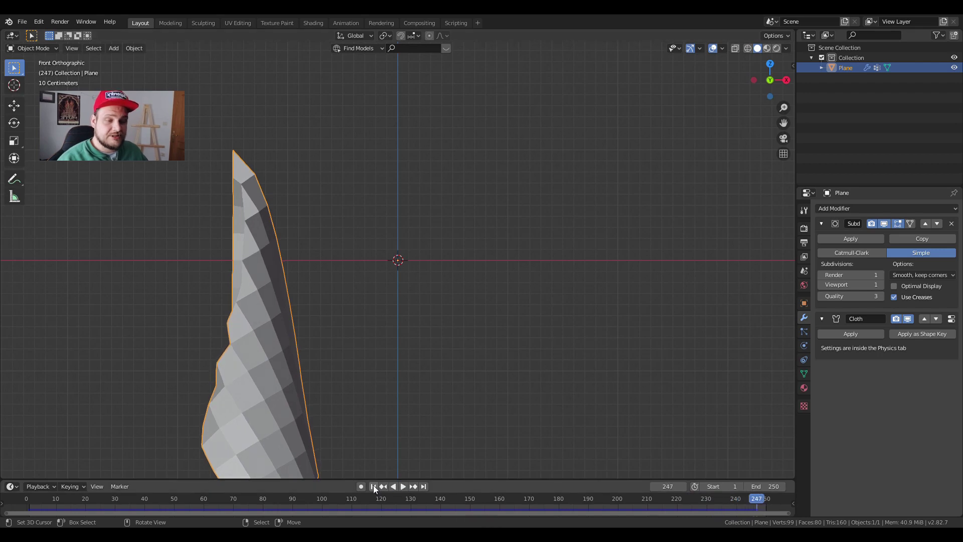
left_click(373, 487)
Set the Subdivision render and viewport levels to 2 and replay the simulation
left_click(881, 275)
left_click(880, 285)
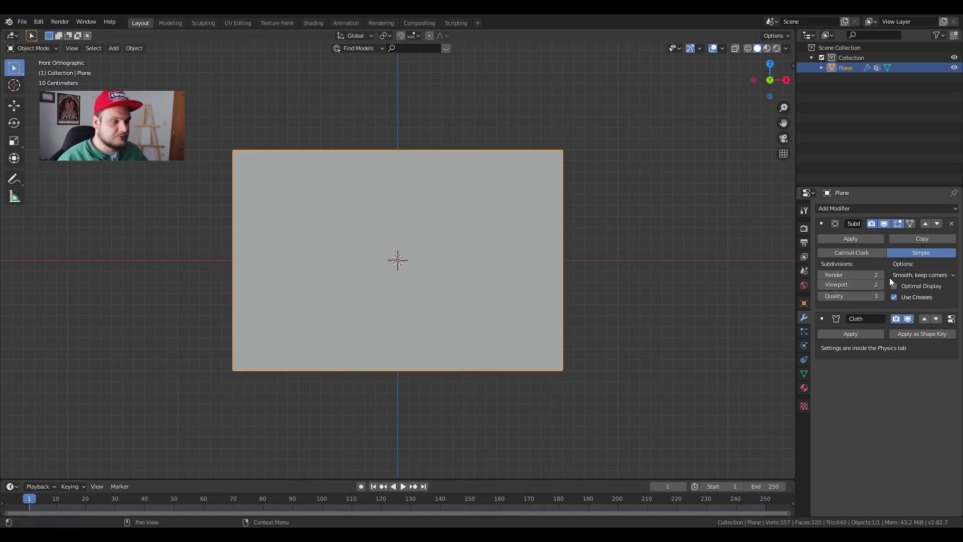
left_click(402, 486)
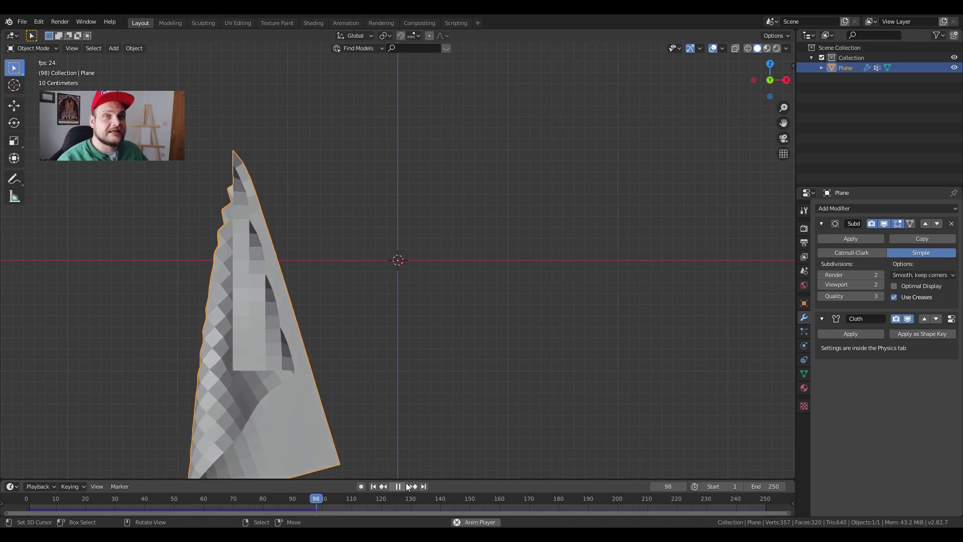
left_click(400, 486)
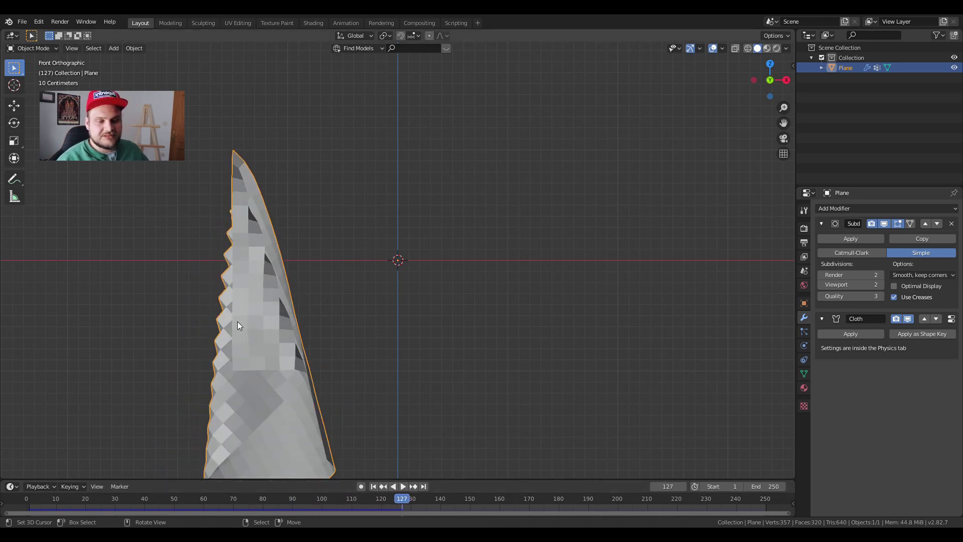
Add a second Subdivision Surface modifier at viewport level 2 and replay the cloth
left_click(374, 487)
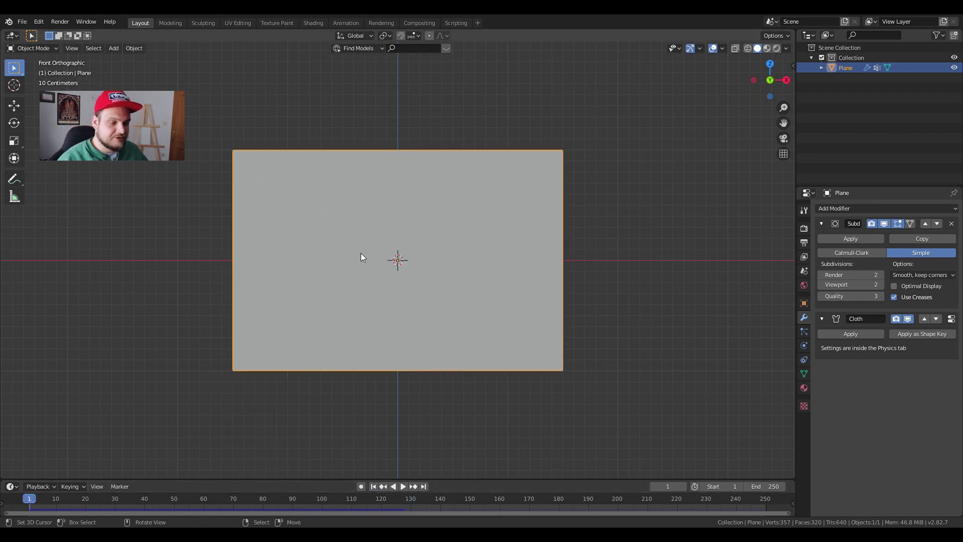
left_click(850, 206)
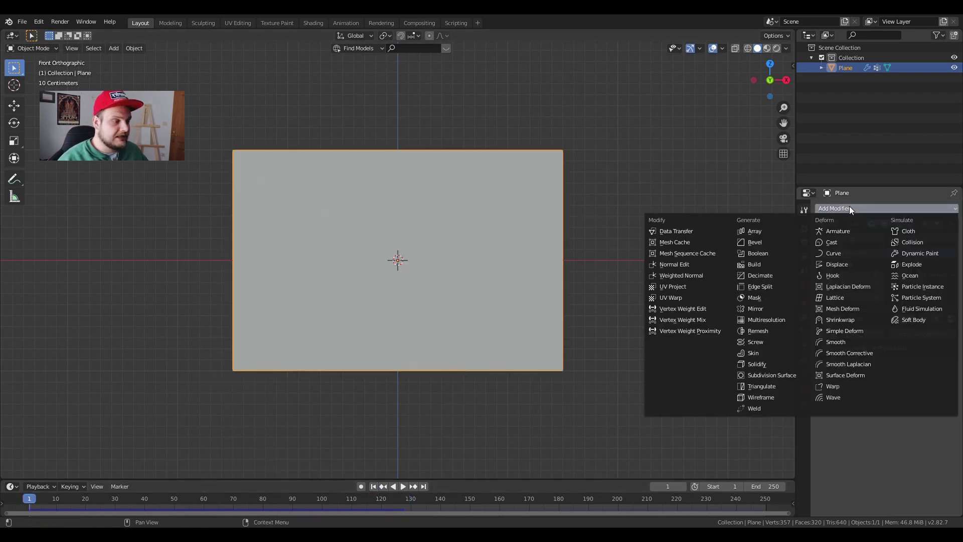
left_click(791, 376)
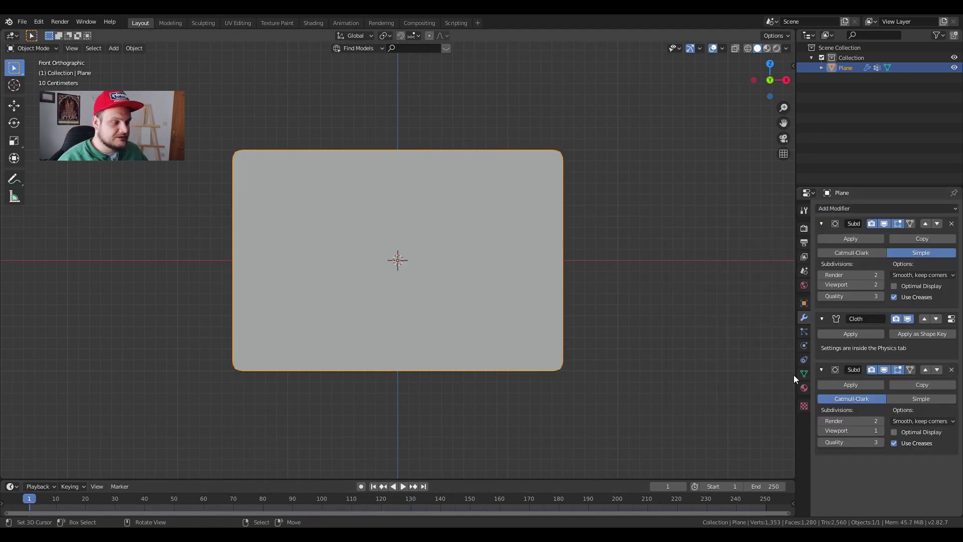
left_click(881, 431)
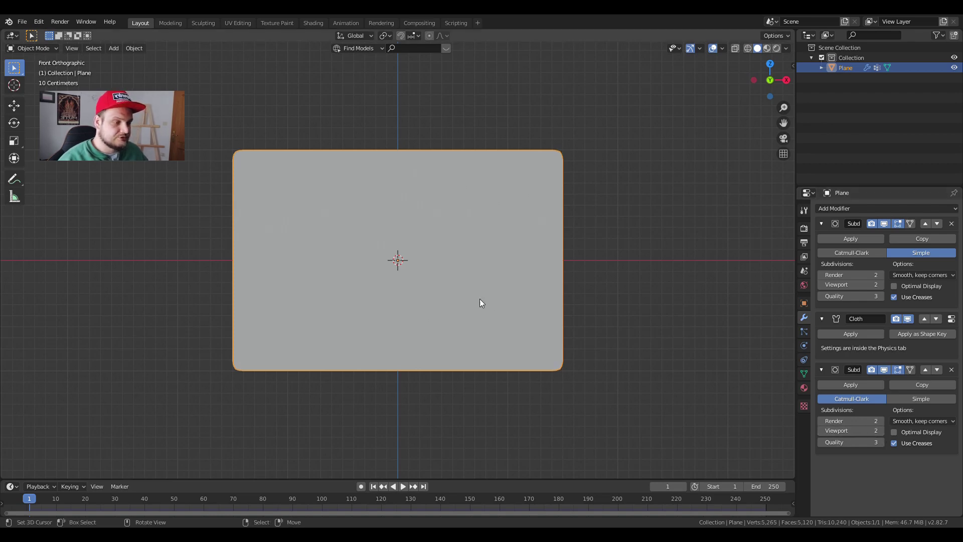
left_click(403, 487)
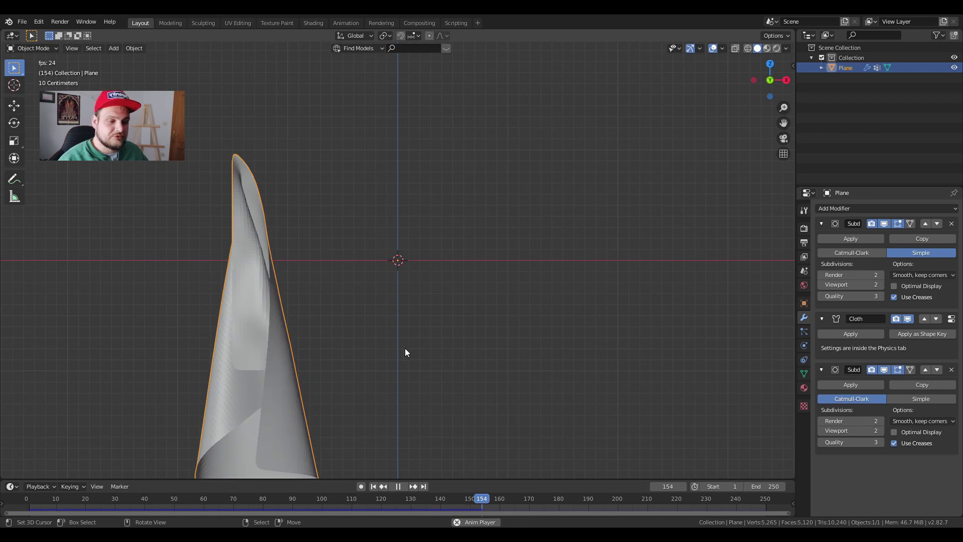
left_click(399, 487)
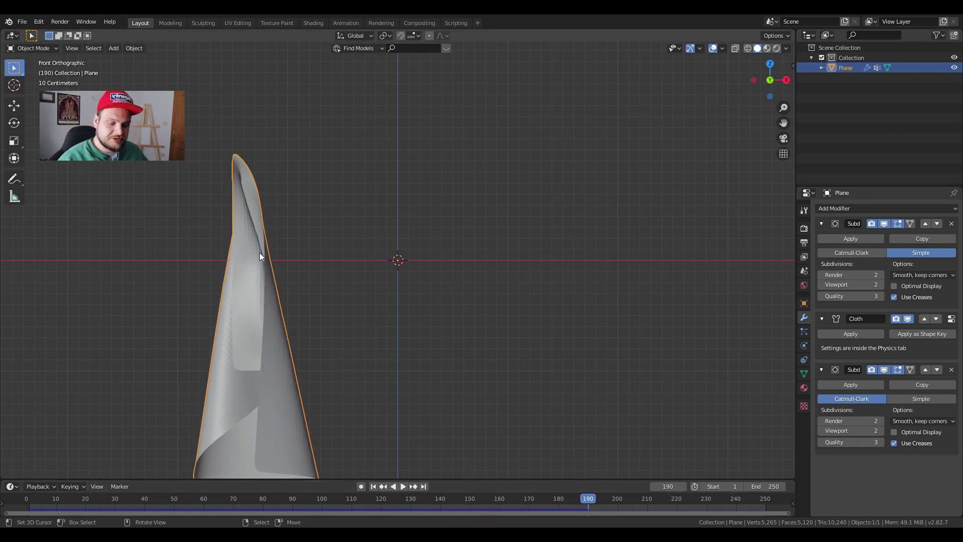
Give the cloth object smooth shading
right_click(260, 254)
left_click(260, 253)
key("F3")
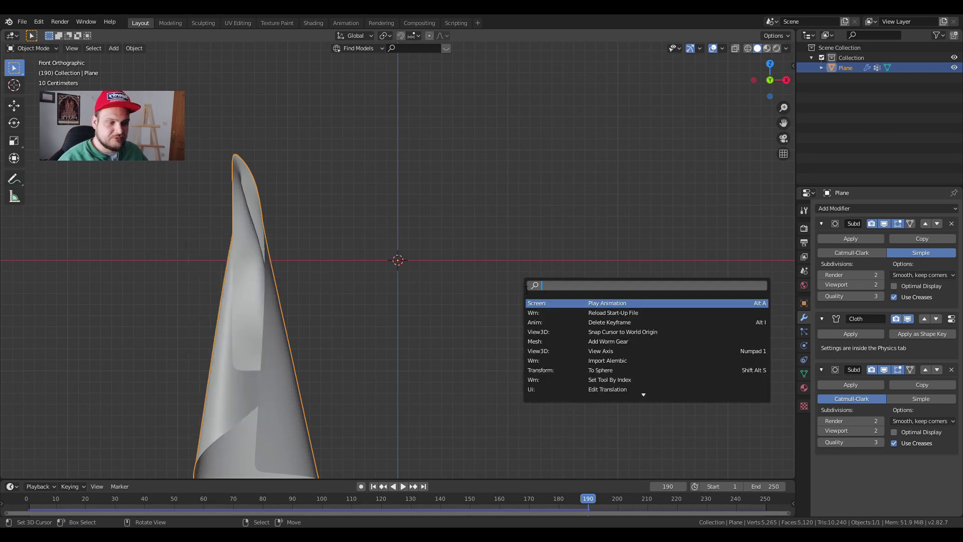
type("shade")
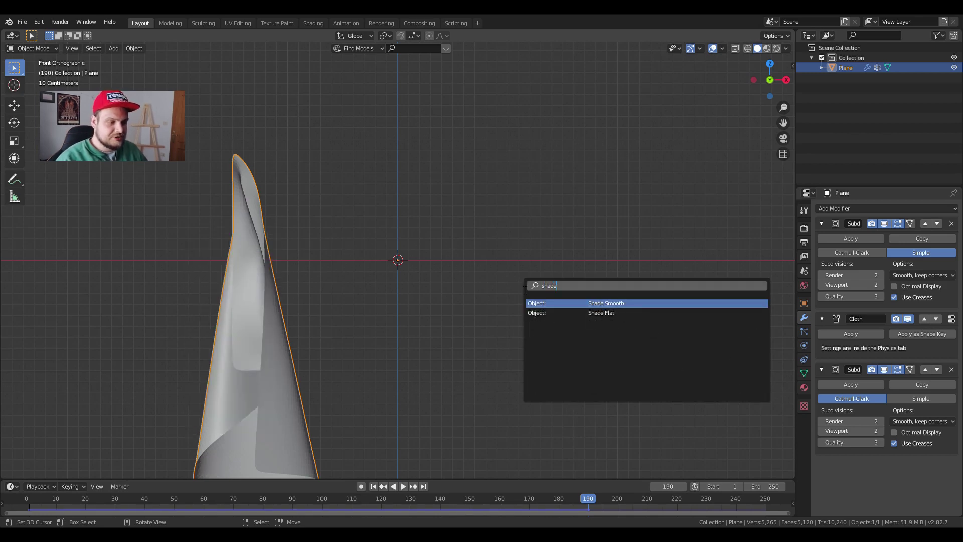
key("Return")
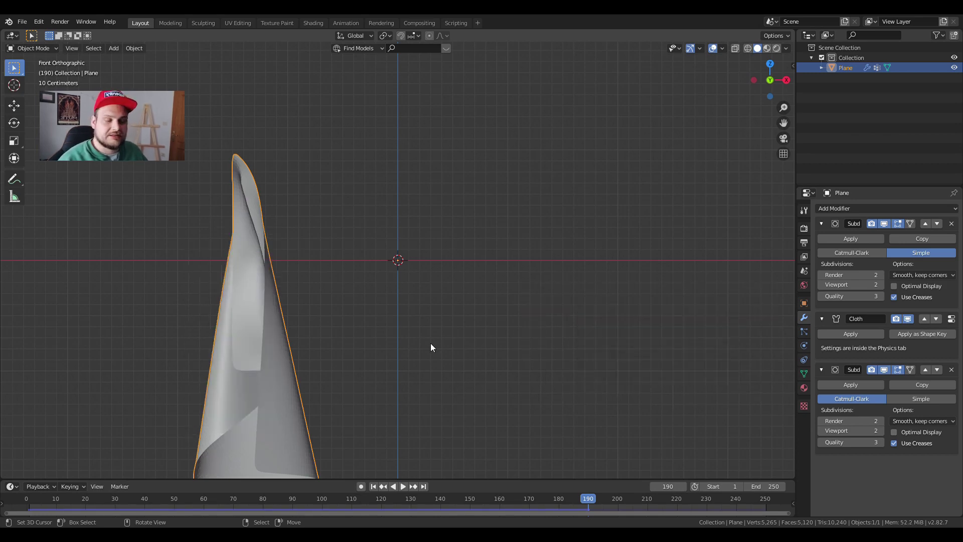
Rewind to frame 1 and rename the Plane object to 'flag'
key("shift+Left")
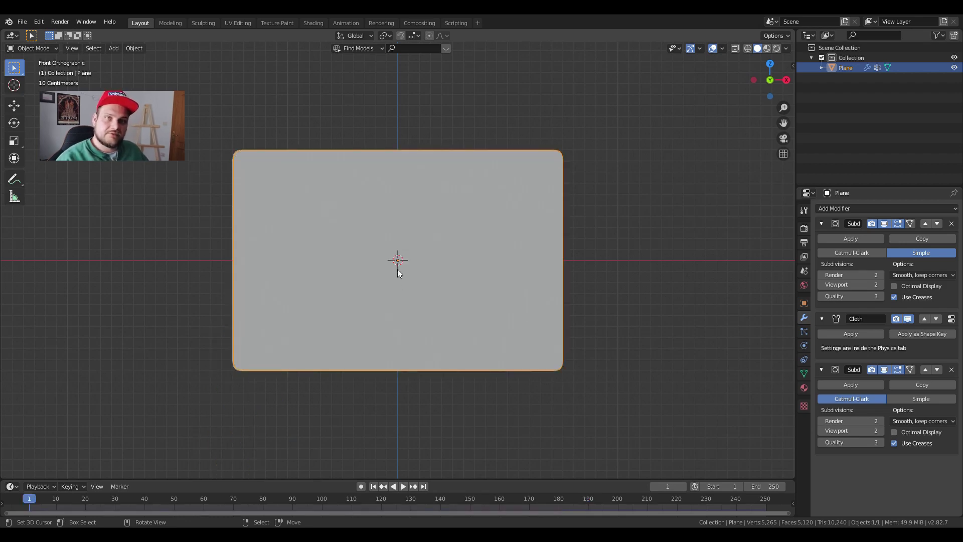
double_click(847, 67)
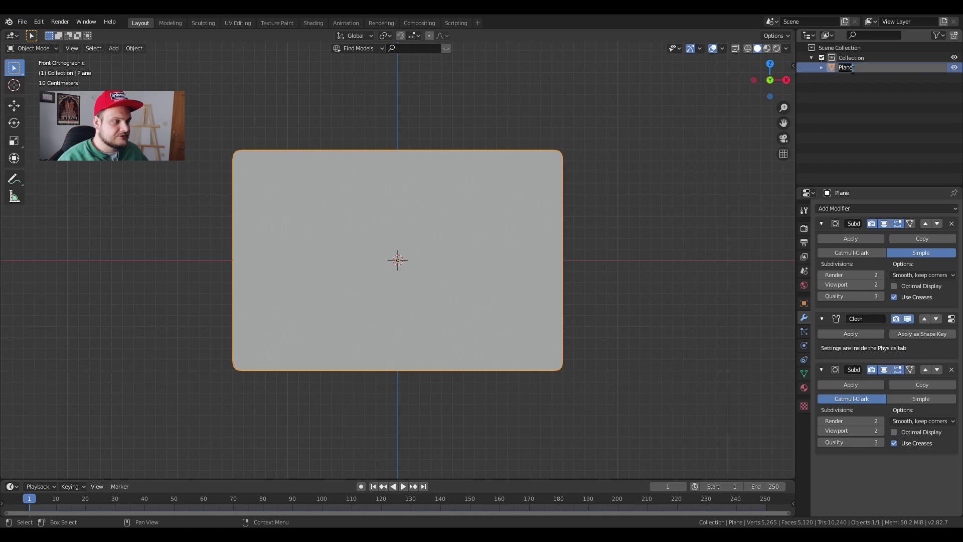
type("flag")
key("Return")
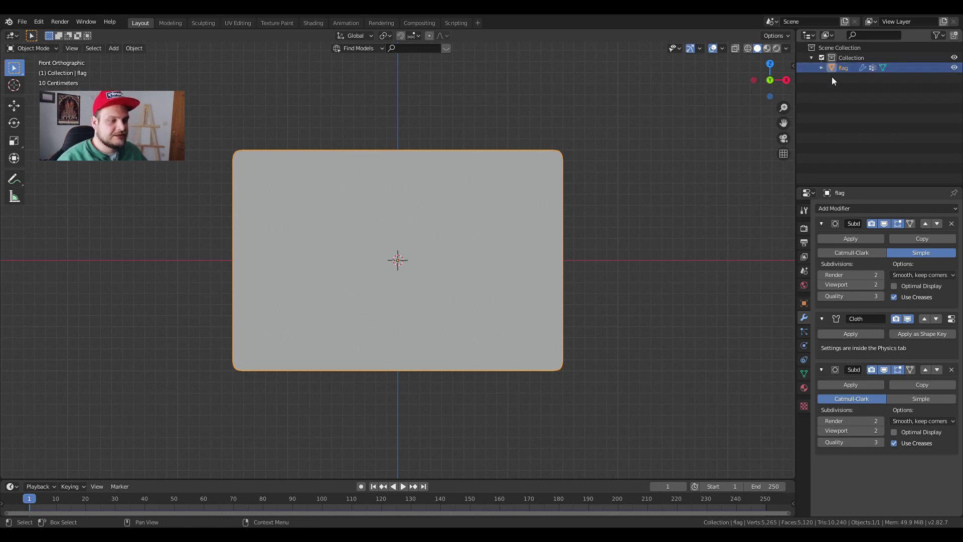
scroll(327, 255, "down", 1)
scroll(333, 257, "up", 1)
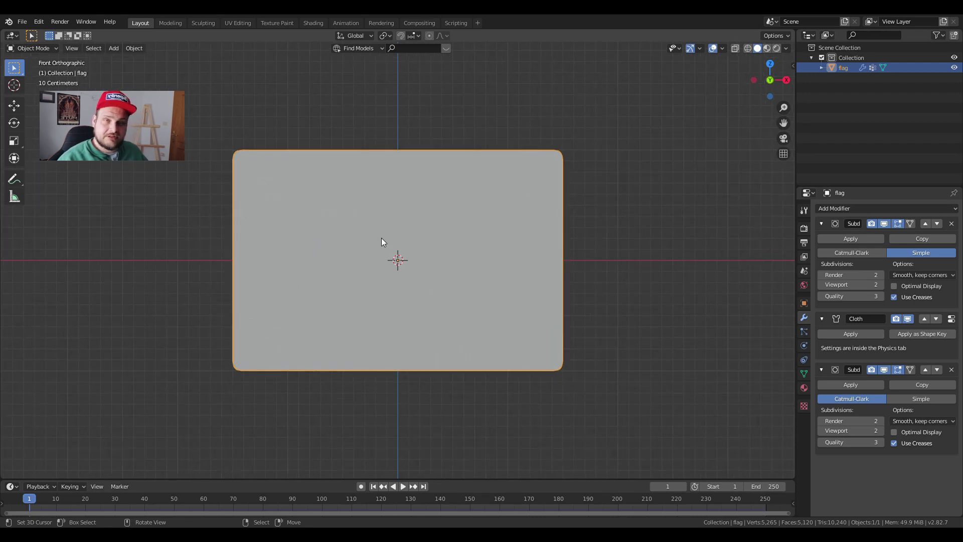
key("shift+a")
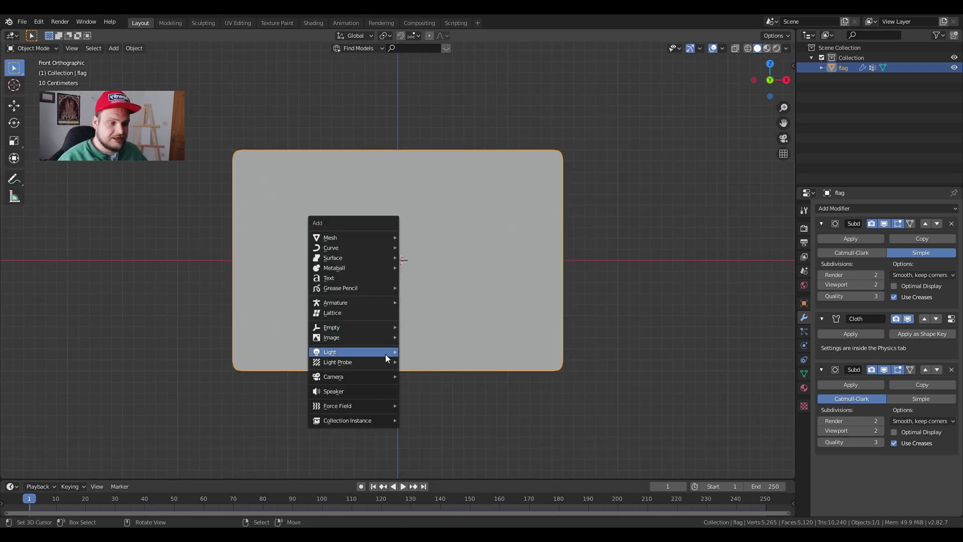
Add a Wind force field and tilt it 45° around Y
mouse_move(364, 409)
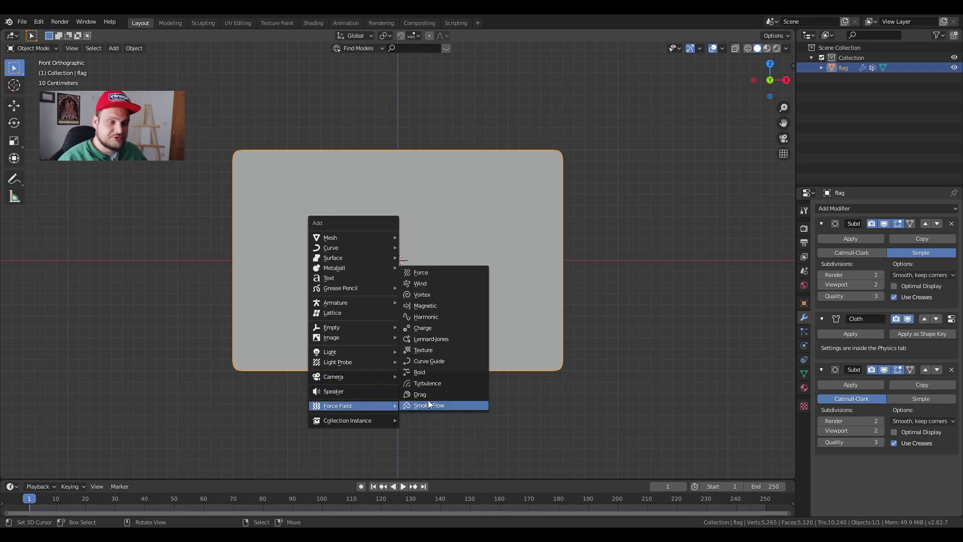
left_click(444, 284)
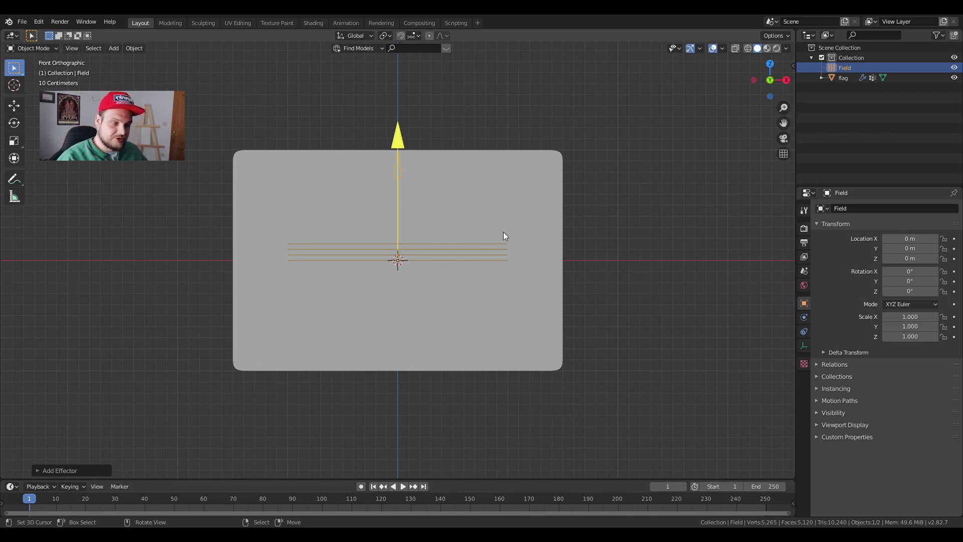
key("r")
key("y")
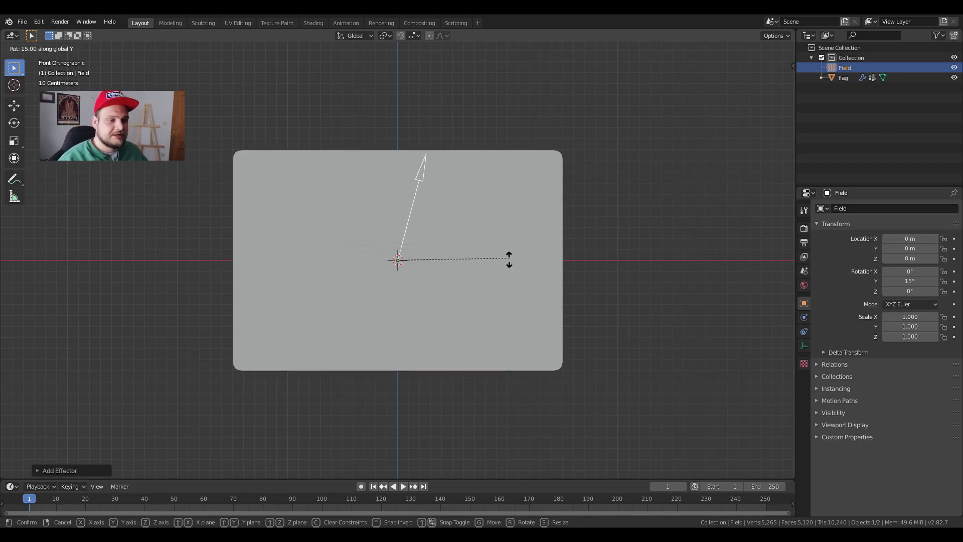
left_click(515, 330)
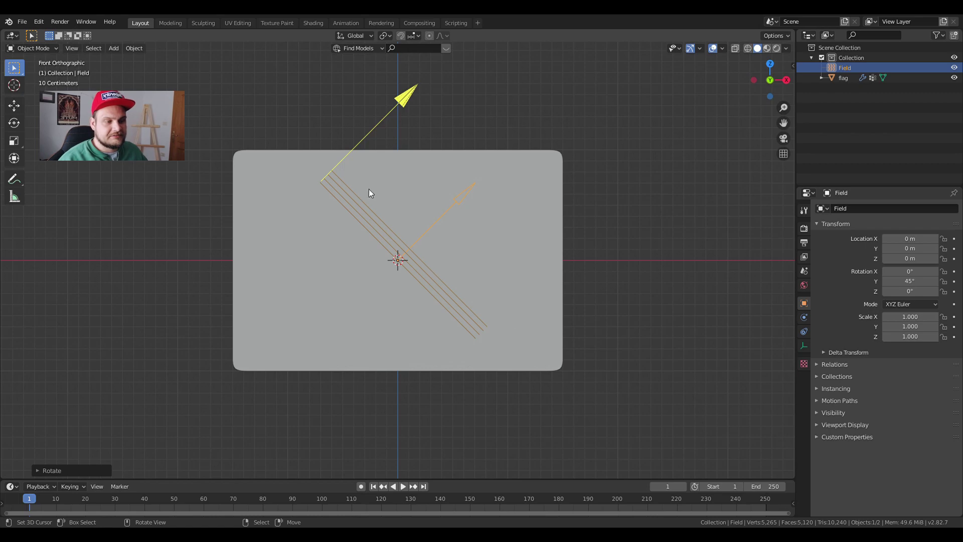
key("n")
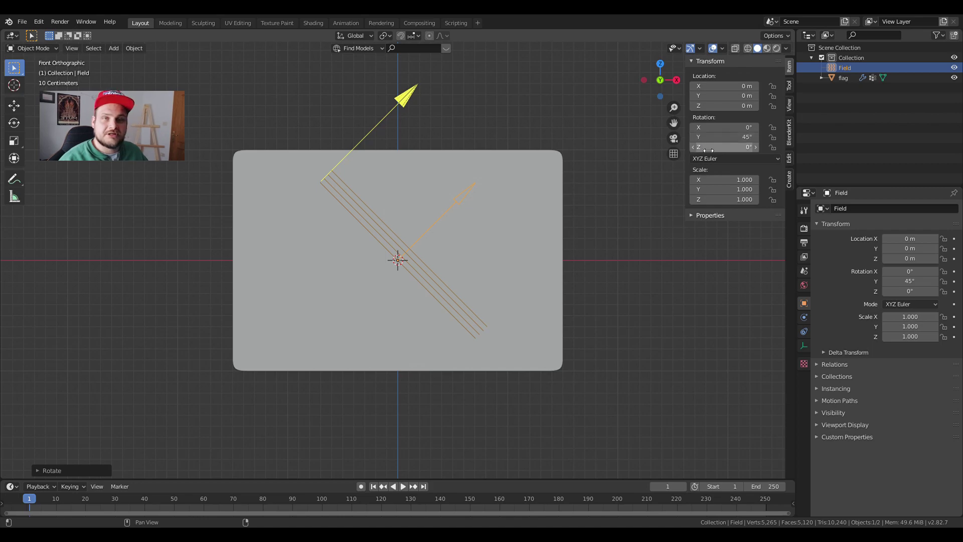
key("n")
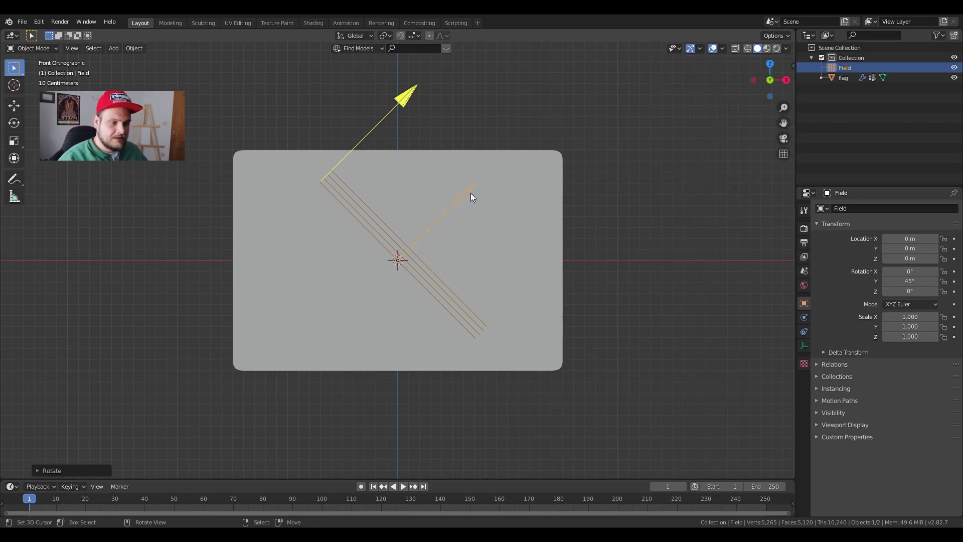
Move the wind field to Z -1.2 m and X -1.7 m
key("g")
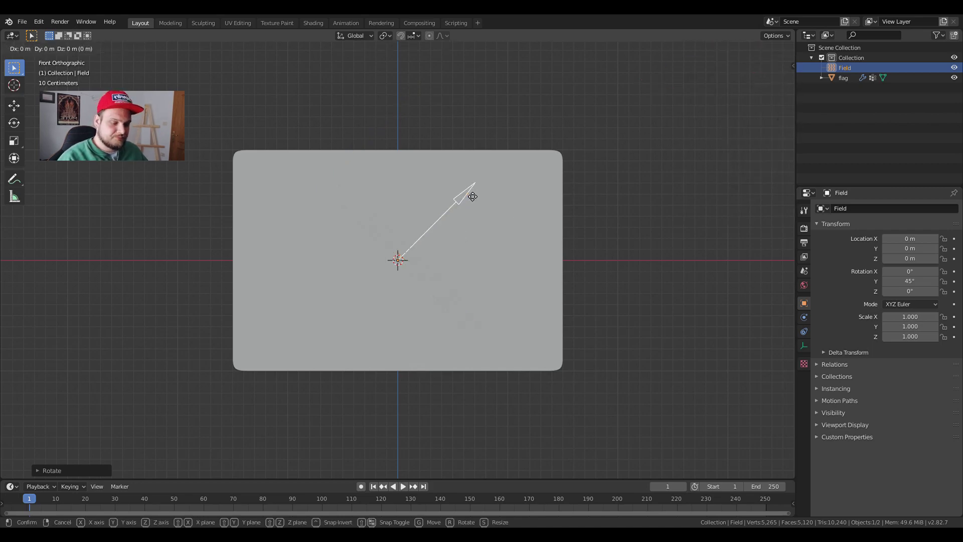
key("z")
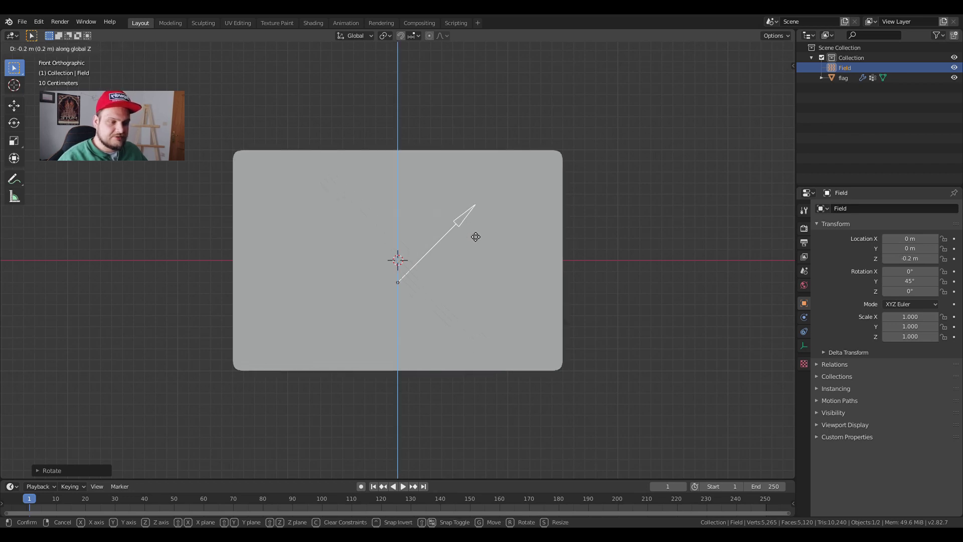
left_click(479, 334)
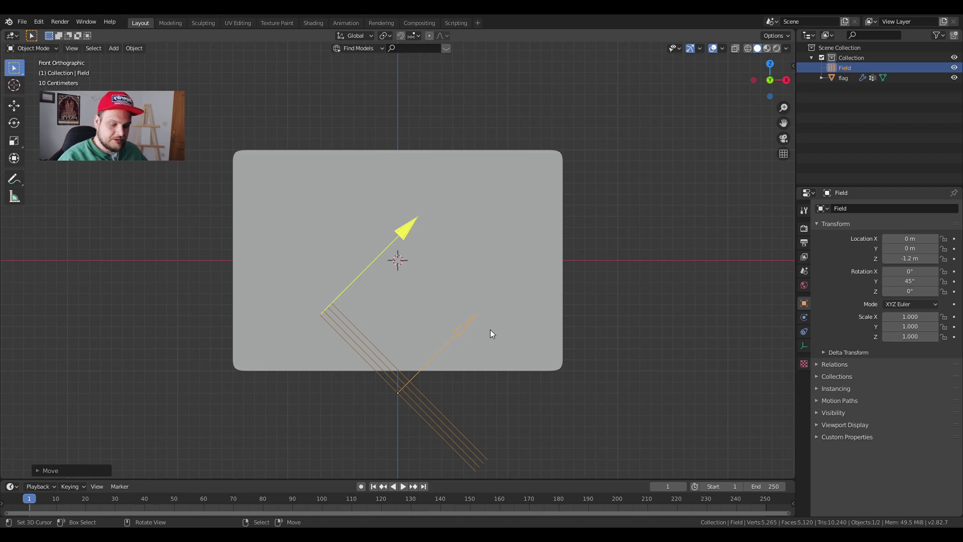
key("g")
key("x")
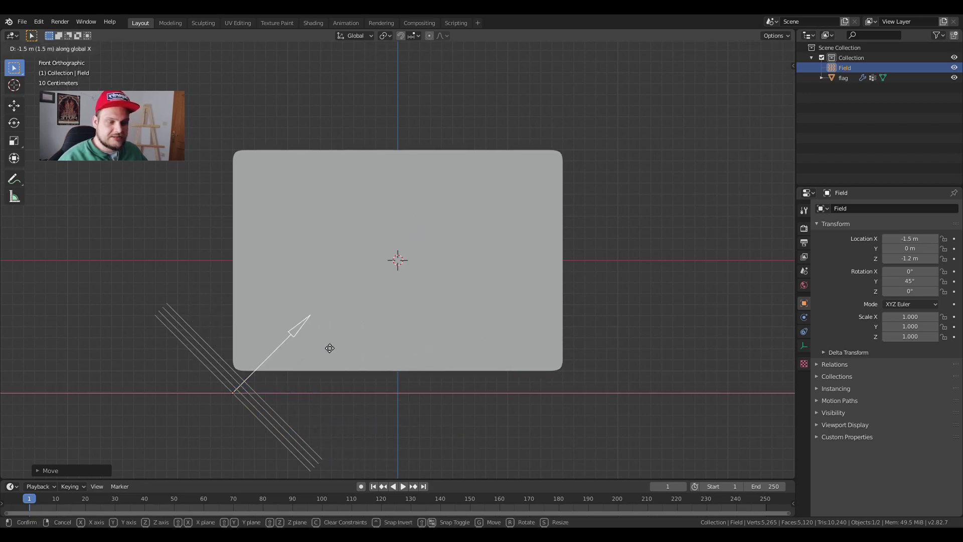
left_click(309, 351)
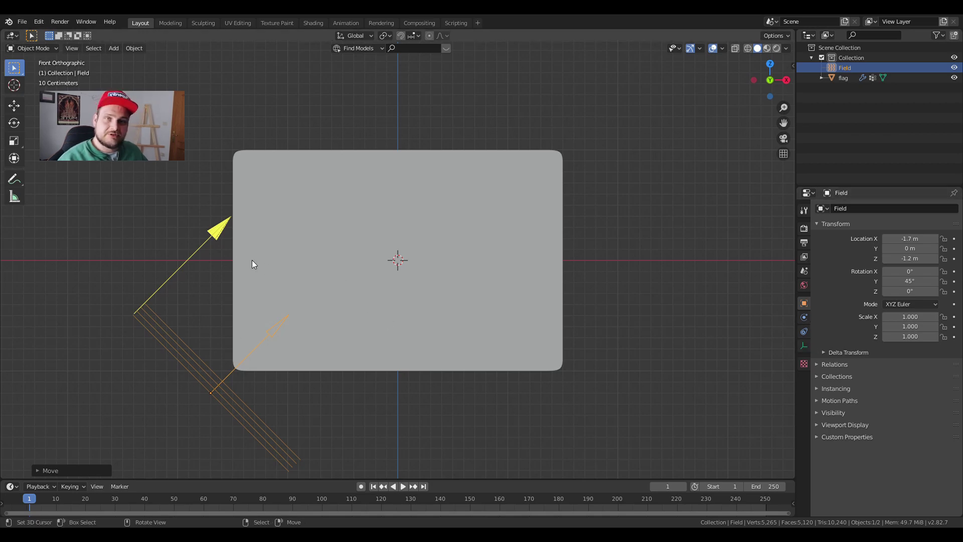
Play the animation to test the wind field at default strength, then rewind
left_click(804, 317)
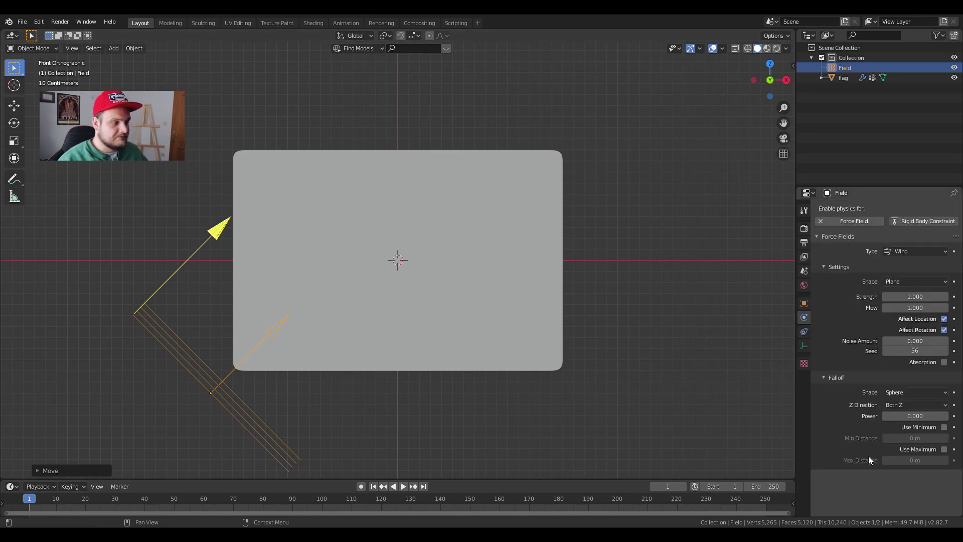
left_click(403, 486)
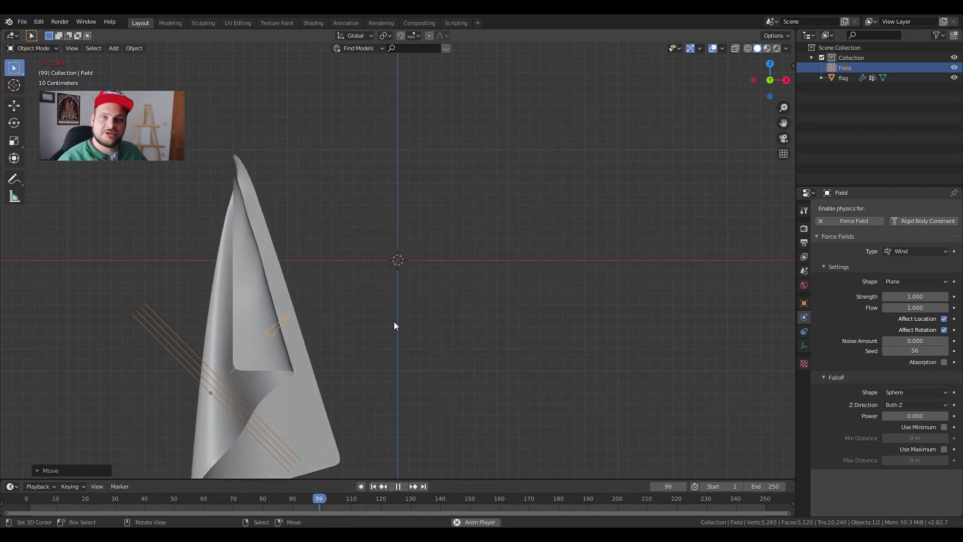
left_click(400, 487)
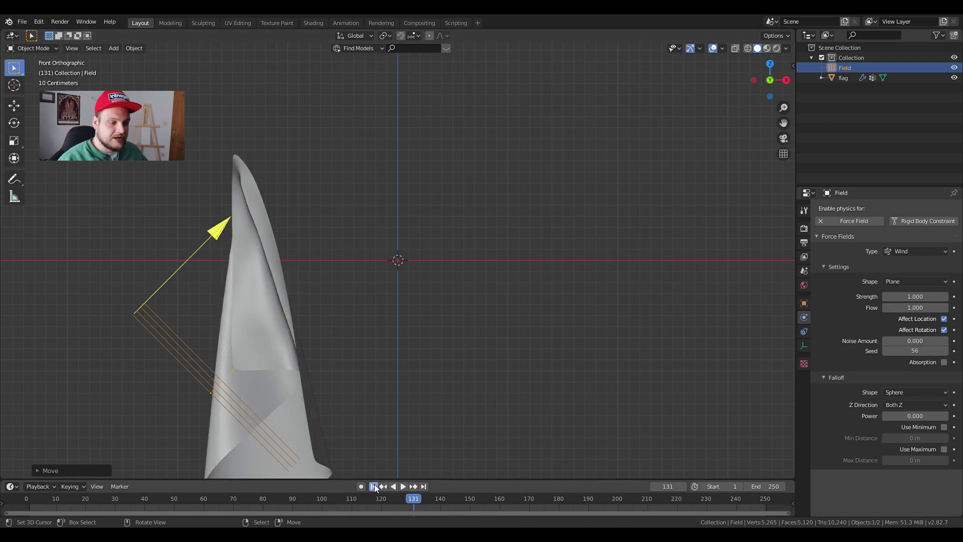
left_click(374, 486)
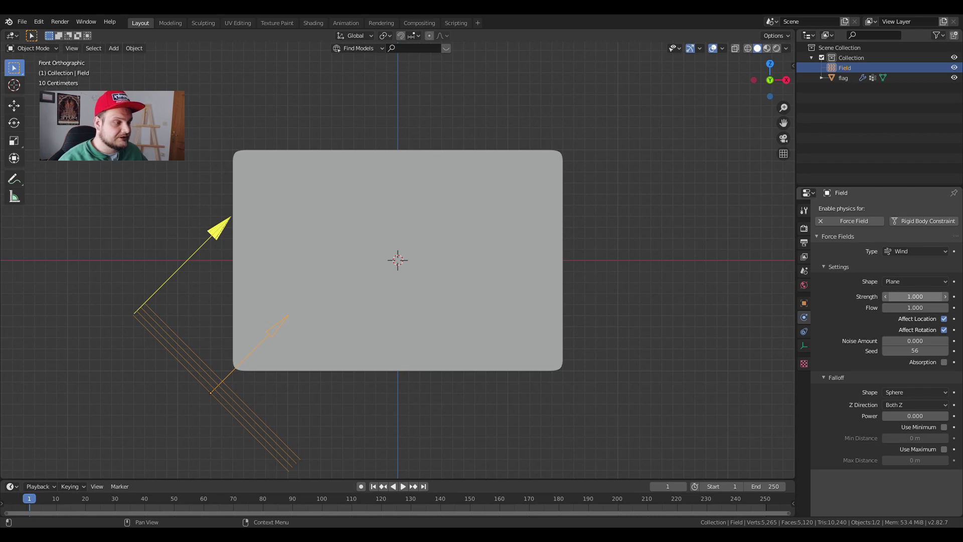
Set the wind Strength to 100, replay the cloth, and rewind to frame 1
left_click(913, 297)
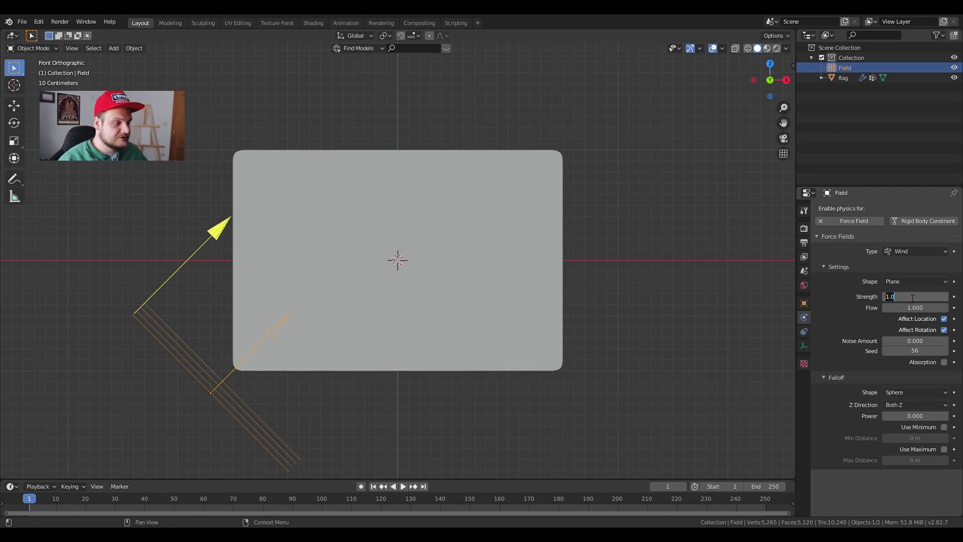
type("00")
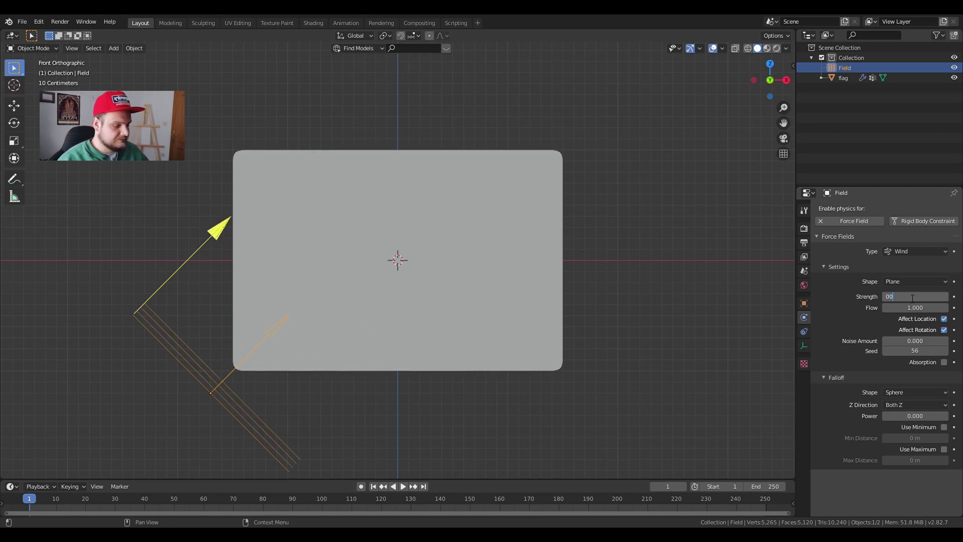
key("BackSpace")
key("BackSpace")
type("100")
key("Return")
left_click(403, 487)
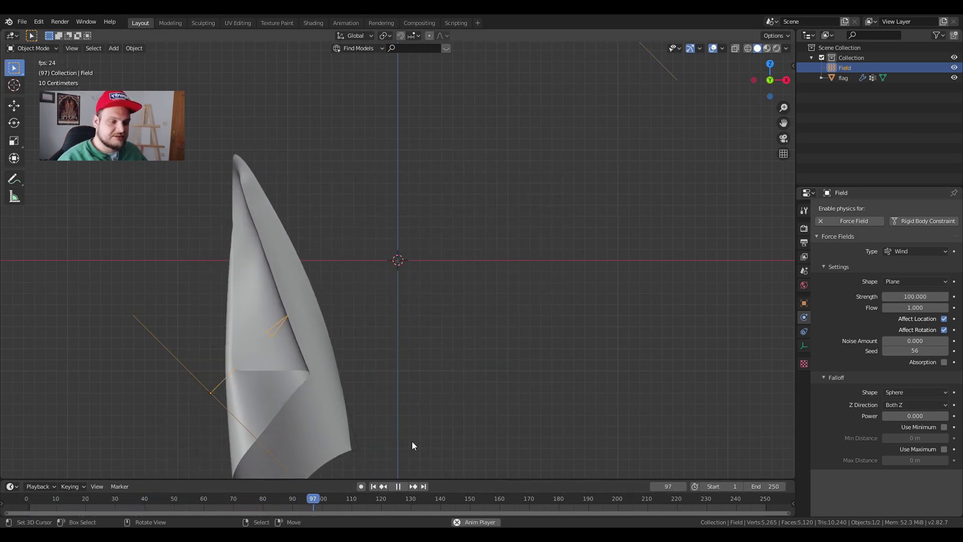
left_click(399, 486)
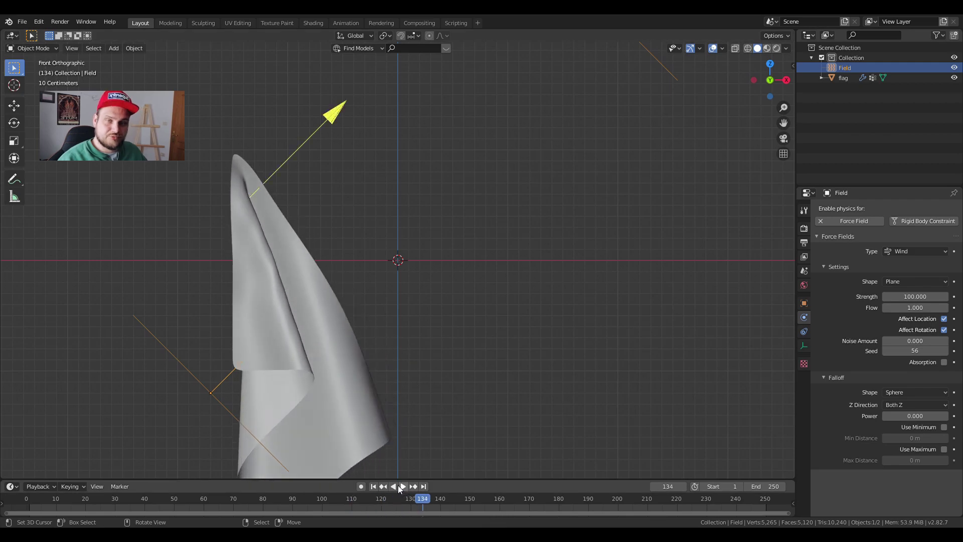
left_click(373, 487)
Raise the wind Strength to 1000, play the waving flag, and split the 3D view in two
left_click(916, 297)
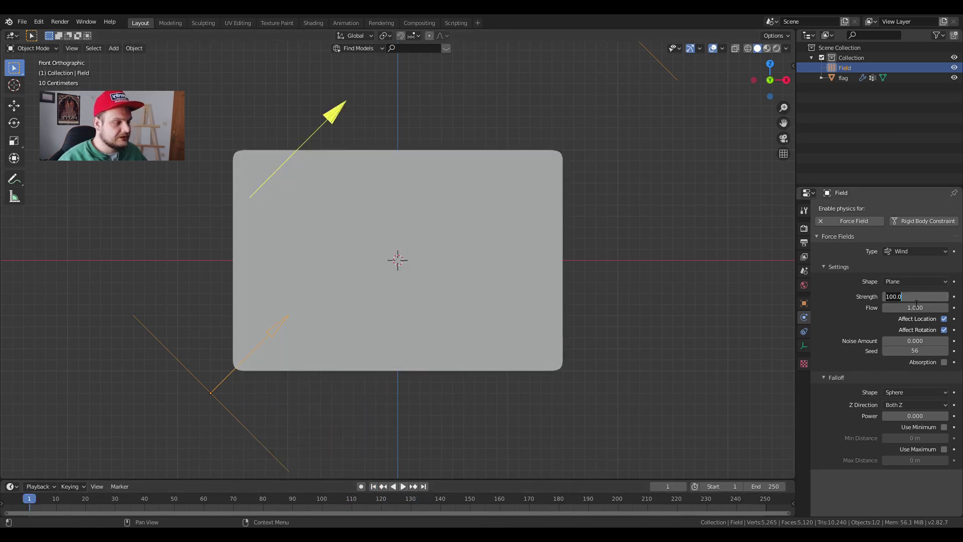
type("1000")
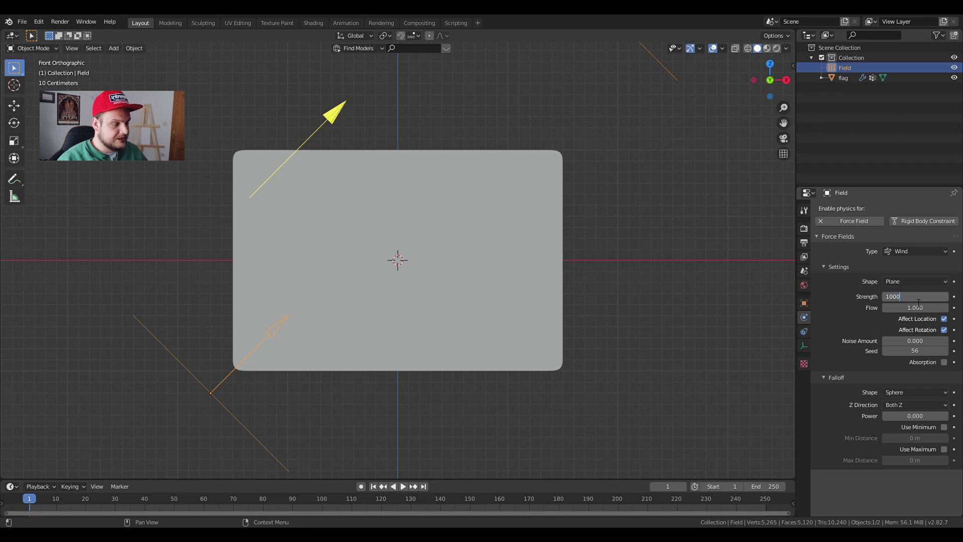
key("Return")
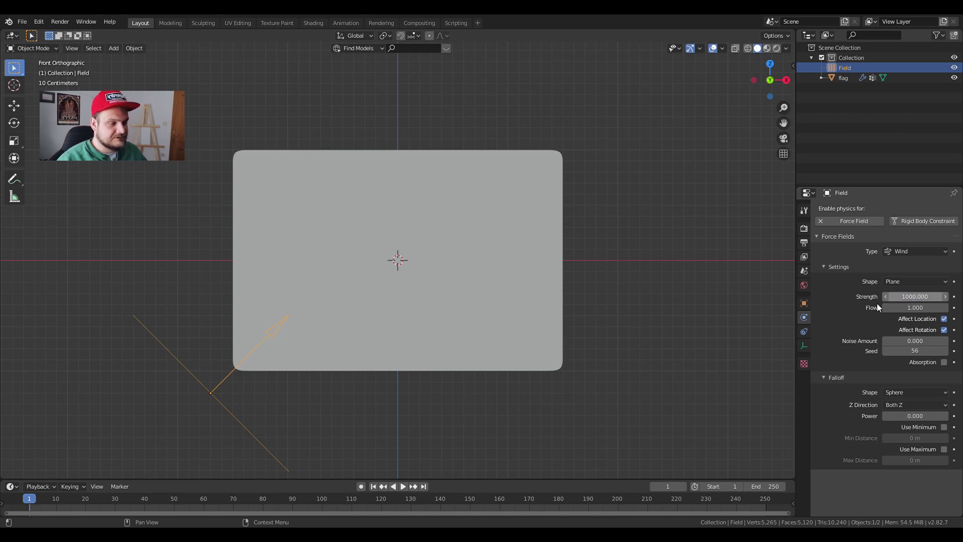
left_click(403, 486)
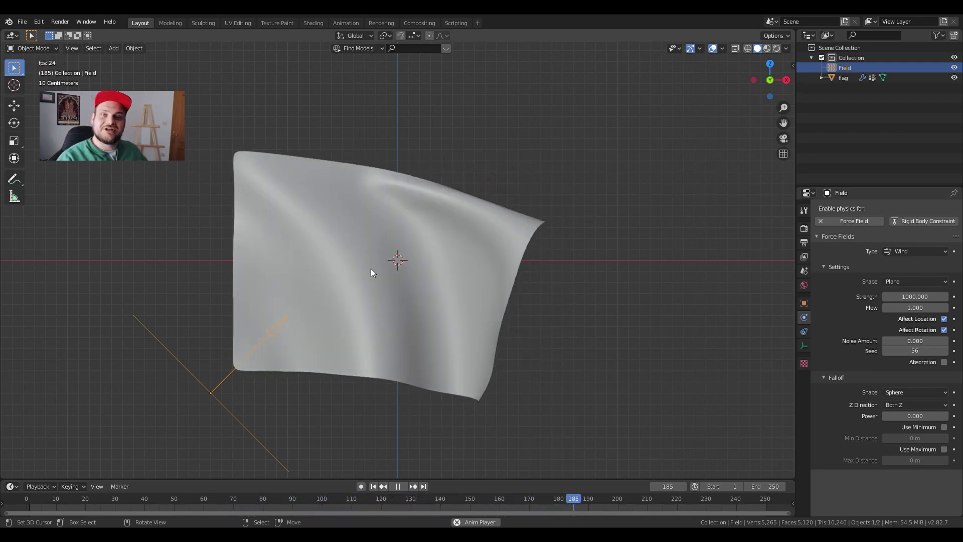
key("space")
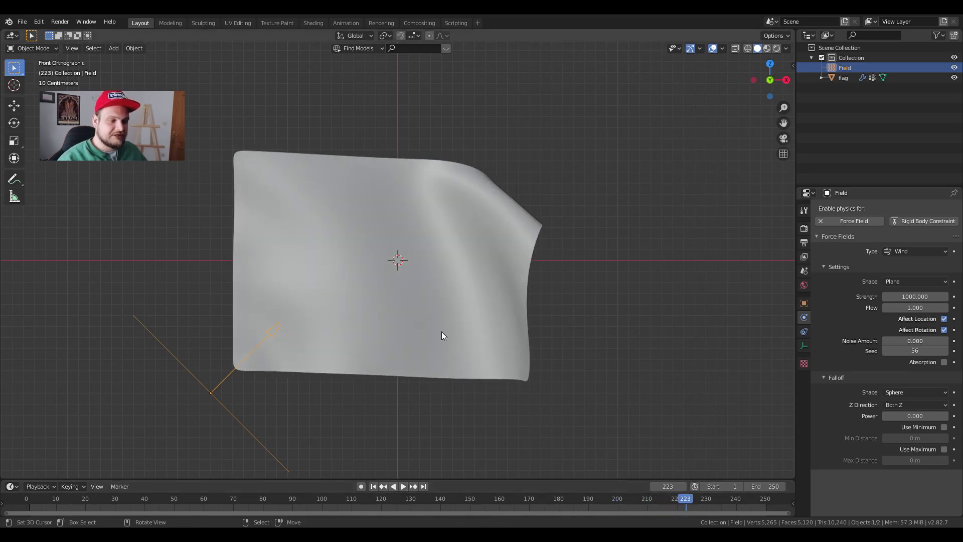
scroll(441, 347, "down", 2)
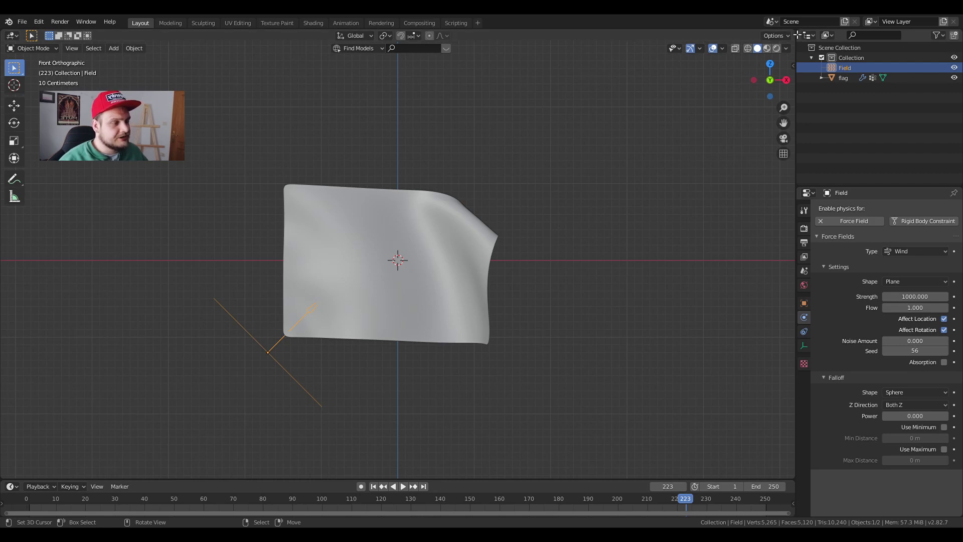
left_click_drag(798, 35, 497, 144)
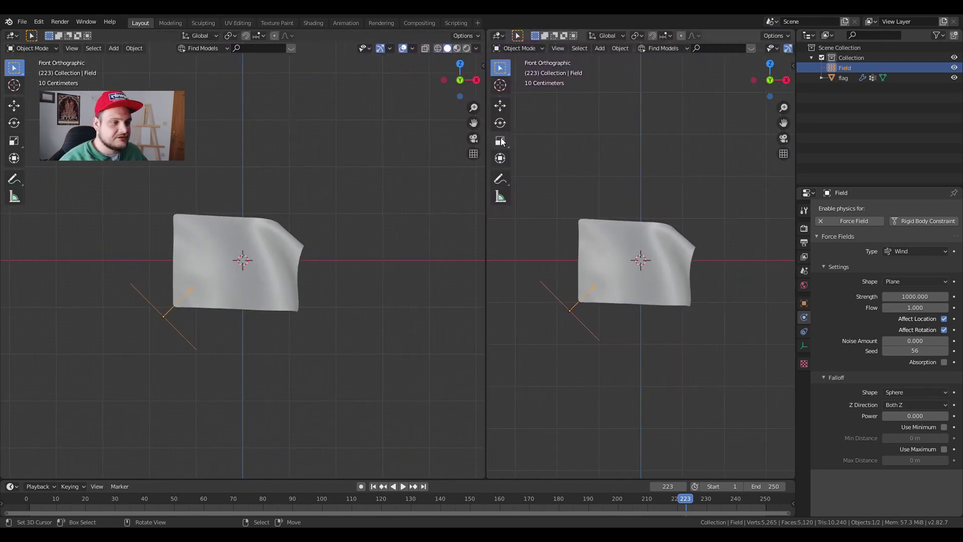
Turn the right-hand 3D viewport into a Shader Editor and hide its sidebar
left_click(498, 36)
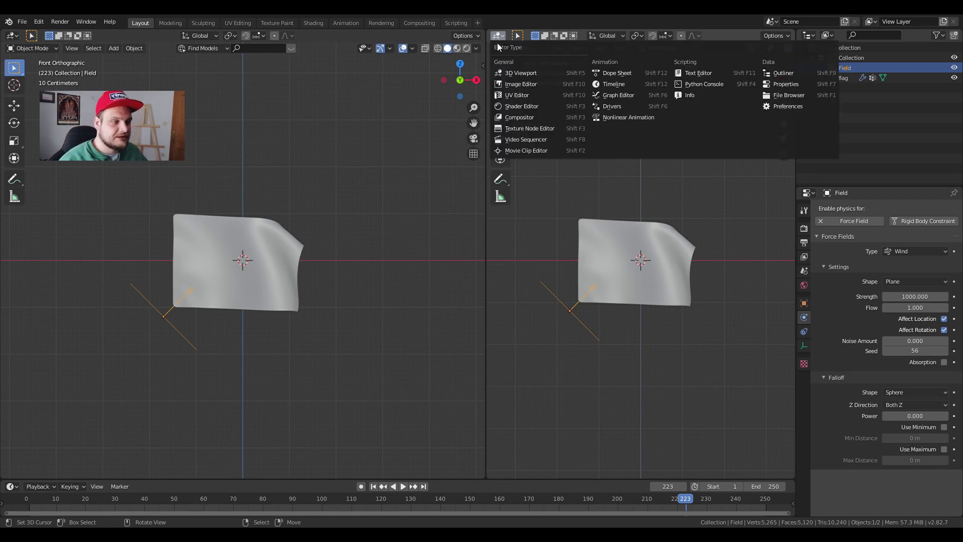
left_click(514, 108)
key("n")
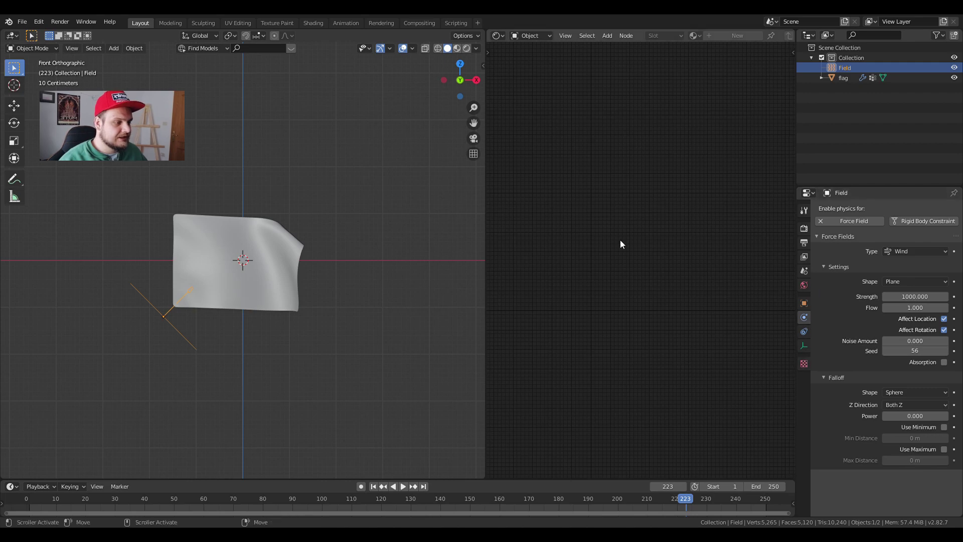
Select the flag, give it a new material, and switch to Material Preview shading
left_click(284, 251)
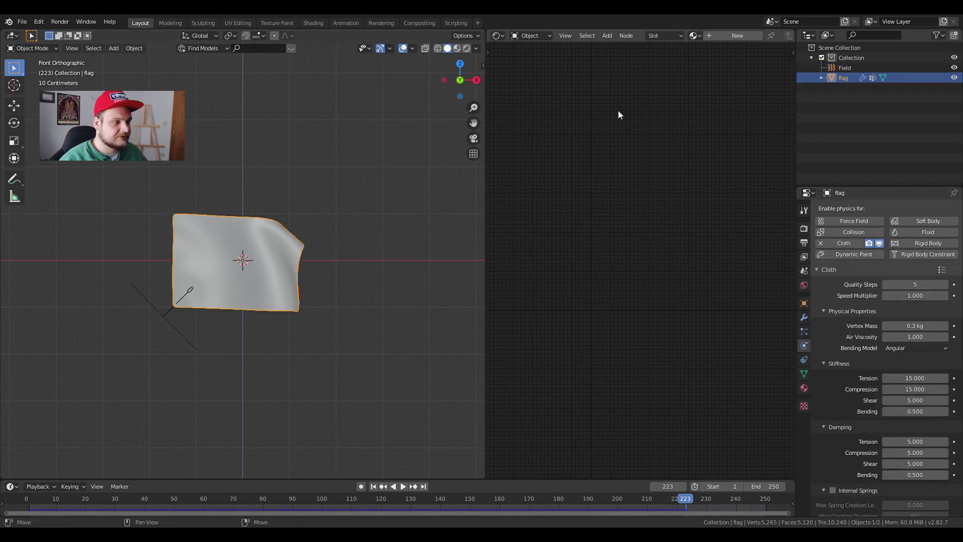
left_click(728, 36)
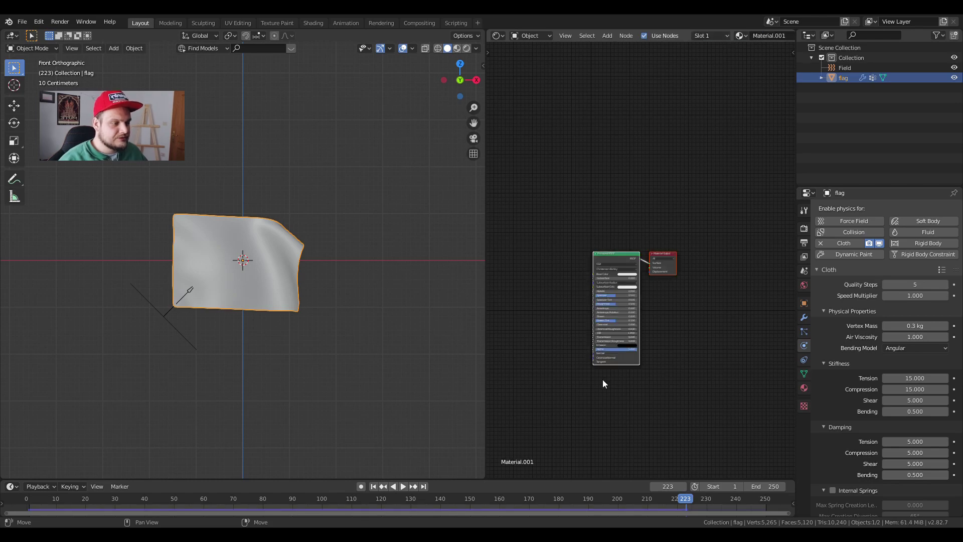
scroll(516, 335, "up", 4)
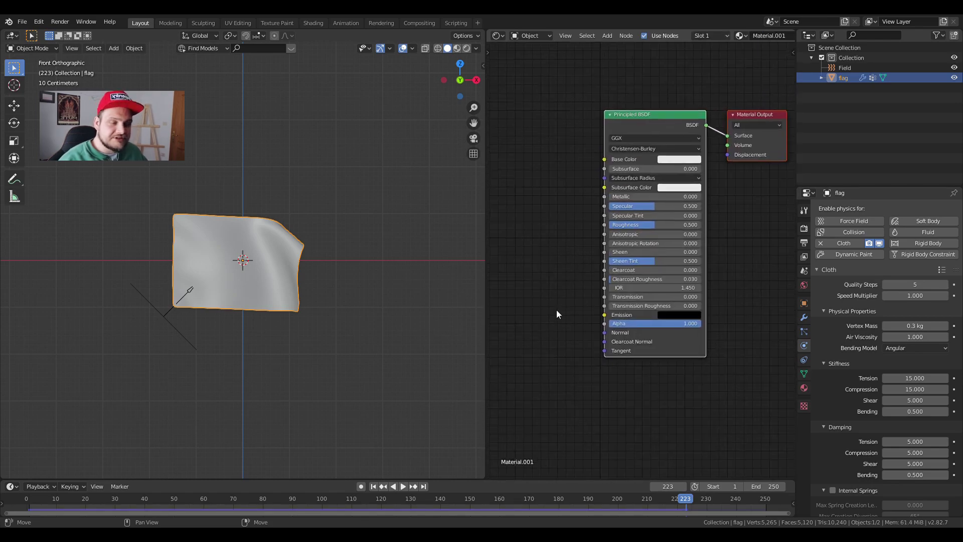
scroll(535, 281, "down", 2)
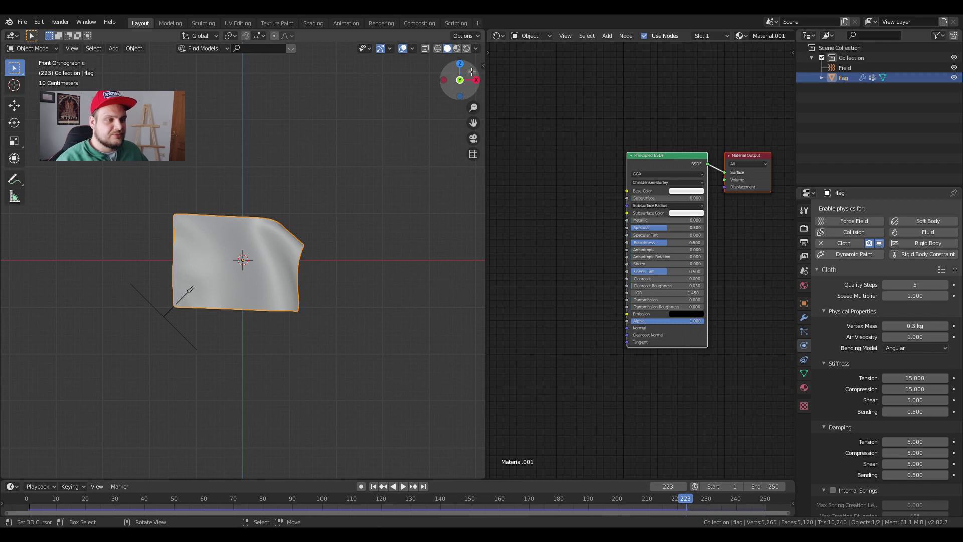
left_click(458, 49)
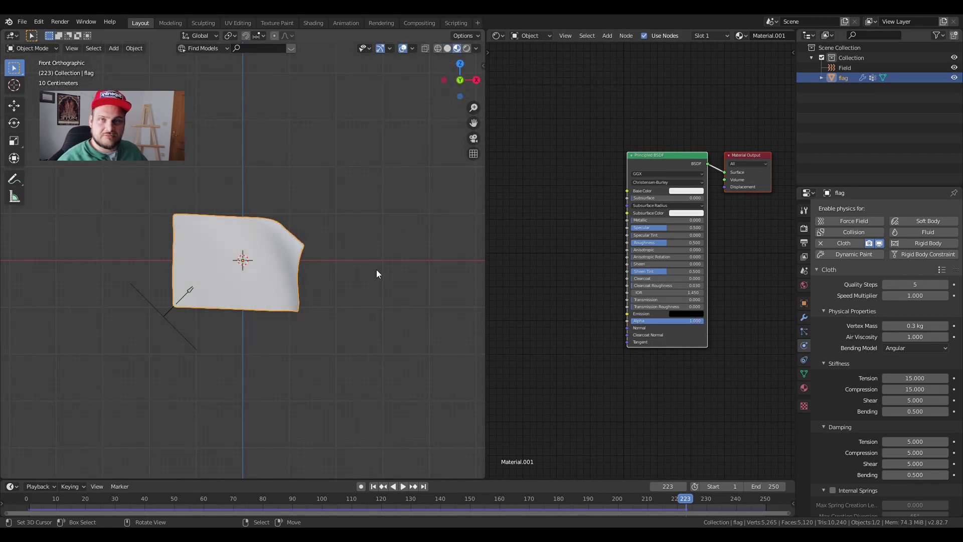
Attach Ctrl+T texture nodes to the Principled BSDF, widen the node editor, and select the three nodes
middle_click_drag(532, 274, 572, 272)
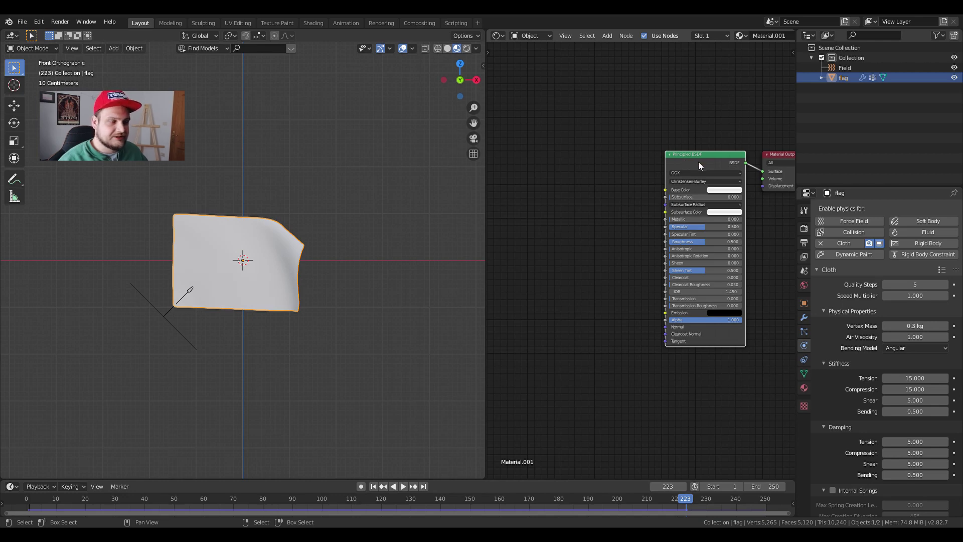
key("ctrl+t")
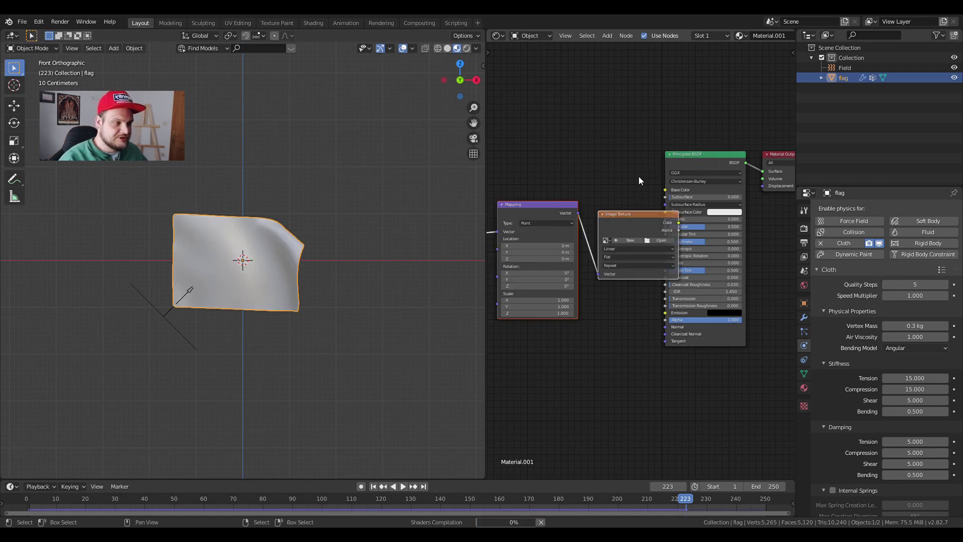
key("g")
left_click(566, 135)
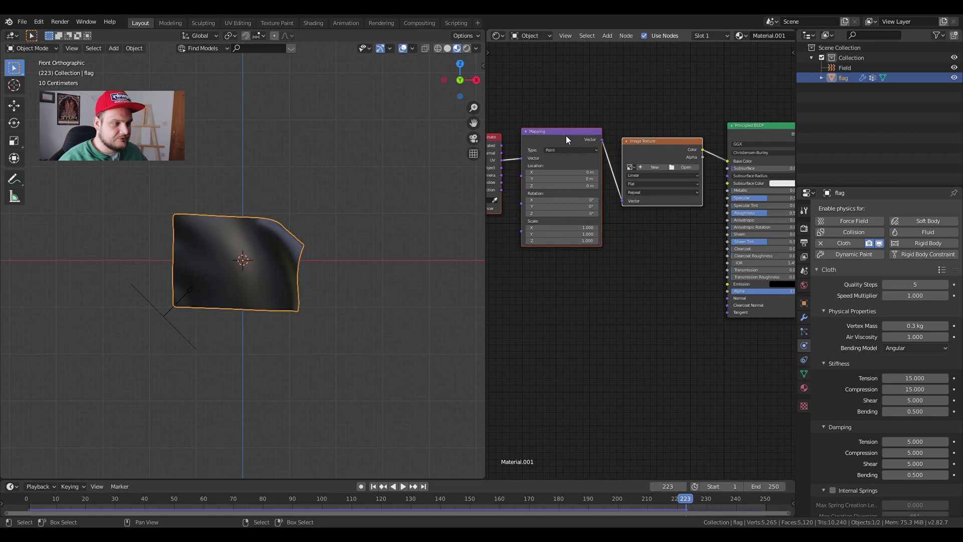
middle_click_drag(566, 136, 589, 134)
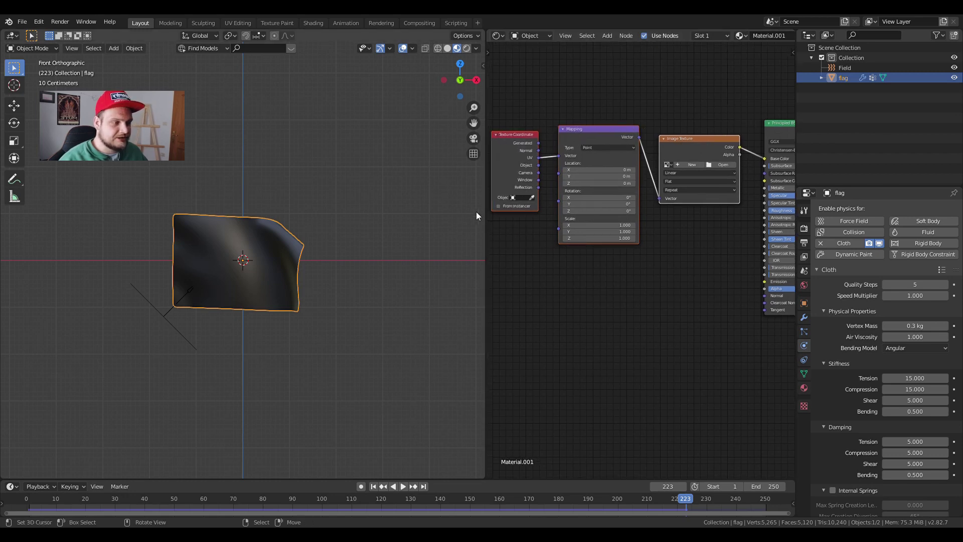
left_click_drag(490, 214, 270, 234)
scroll(420, 295, "up", 2)
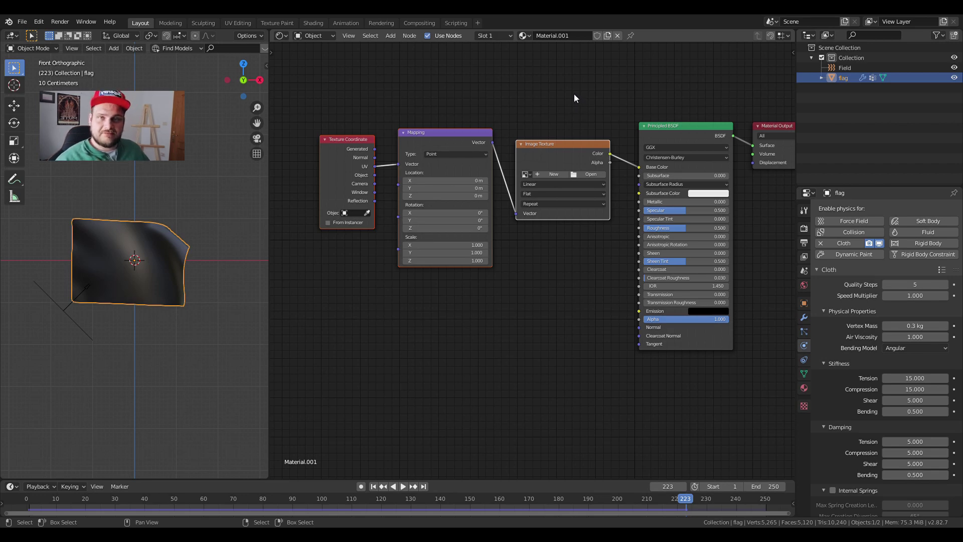
left_click_drag(609, 85, 313, 333)
Delete the old texture nodes and add fresh Texture Coordinate and Mapping nodes
key("x")
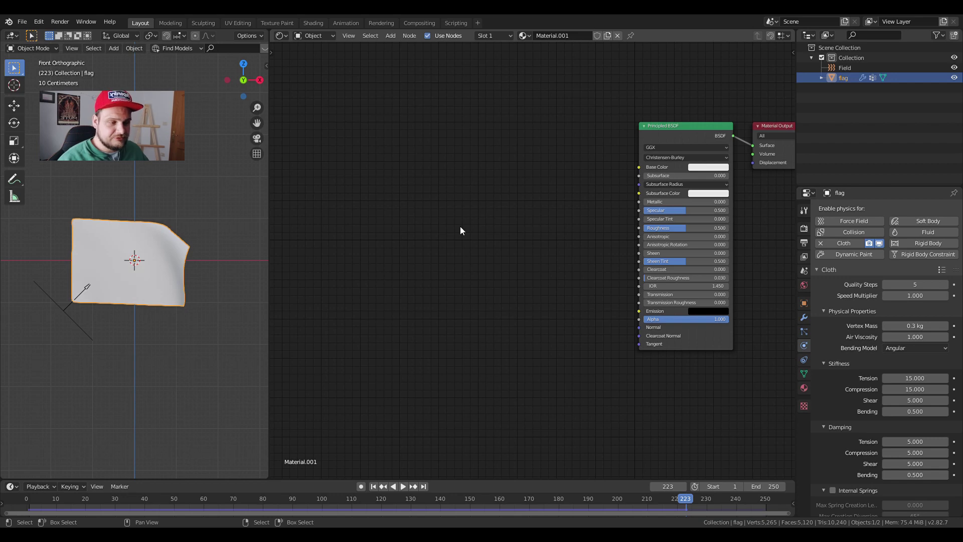
key("shift+a")
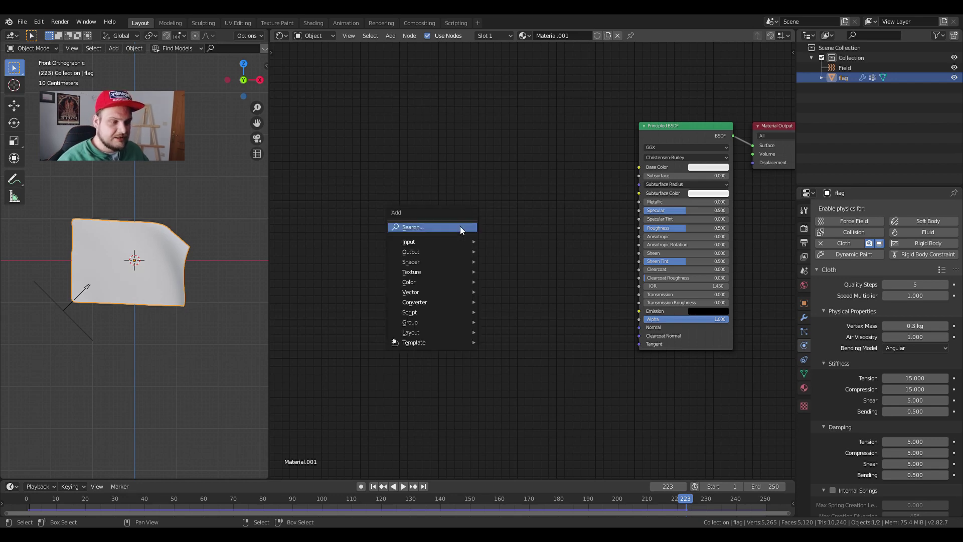
left_click(415, 227)
type("texture")
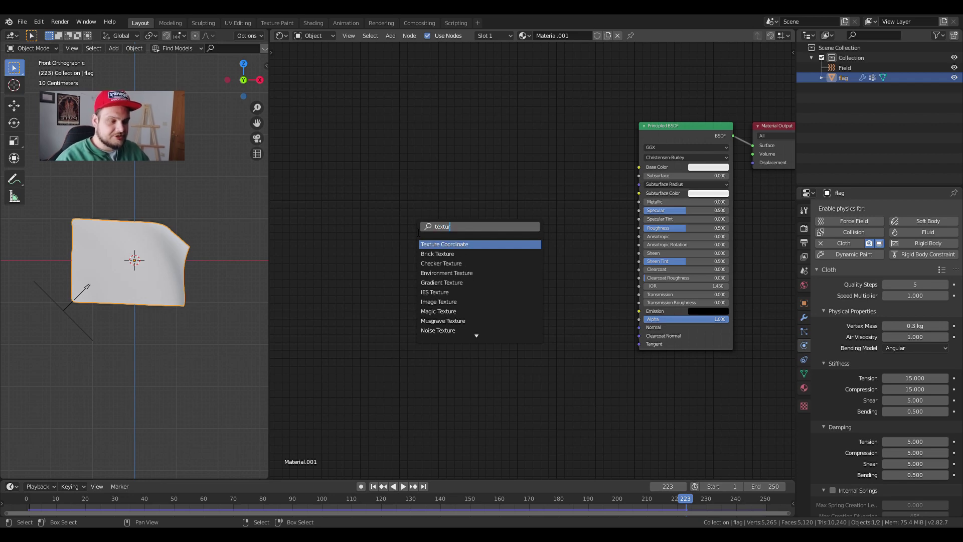
left_click(445, 244)
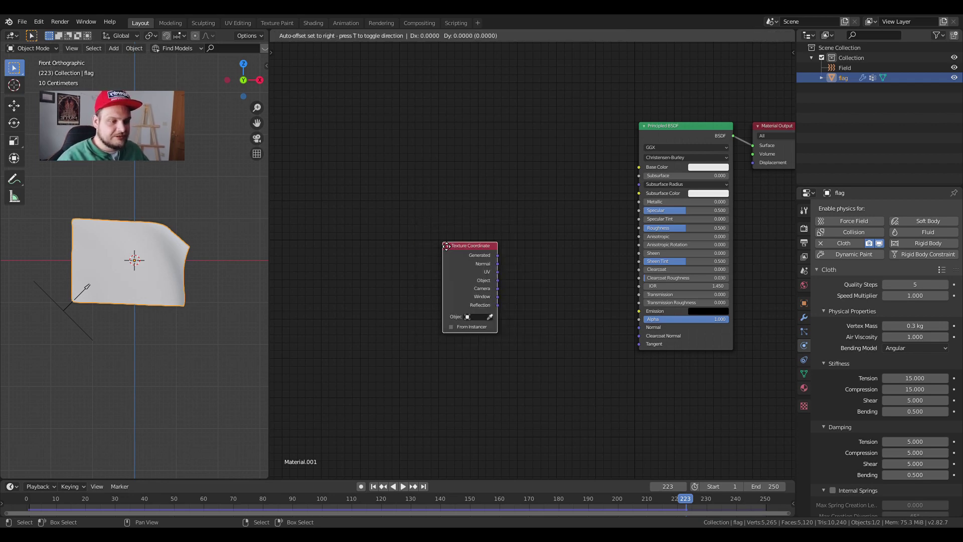
left_click(321, 127)
key("shift+a")
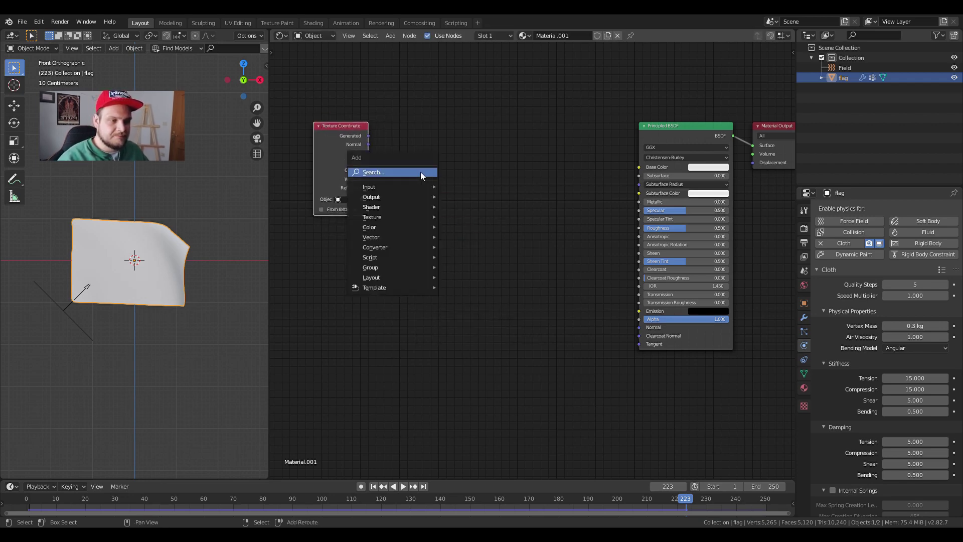
left_click(420, 172)
type("mapp")
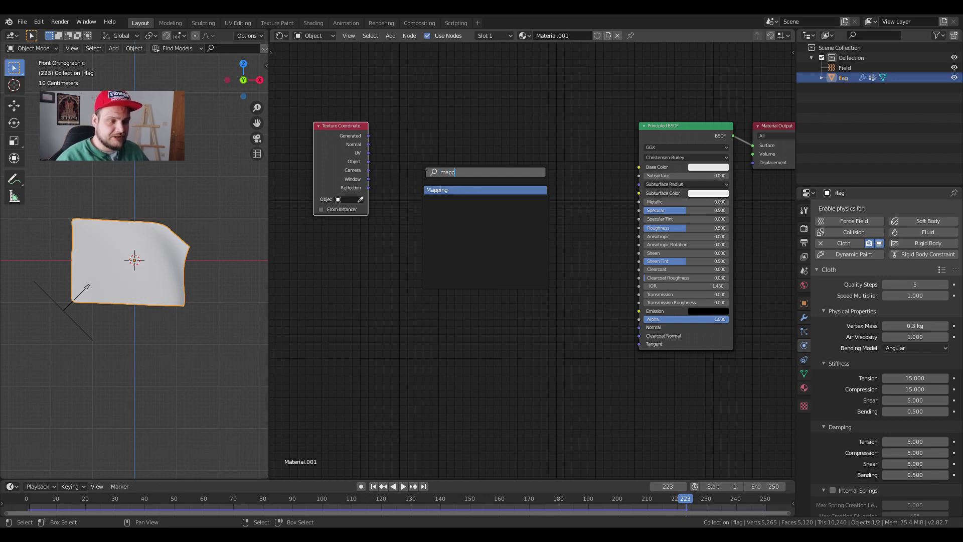
left_click(451, 191)
left_click(397, 125)
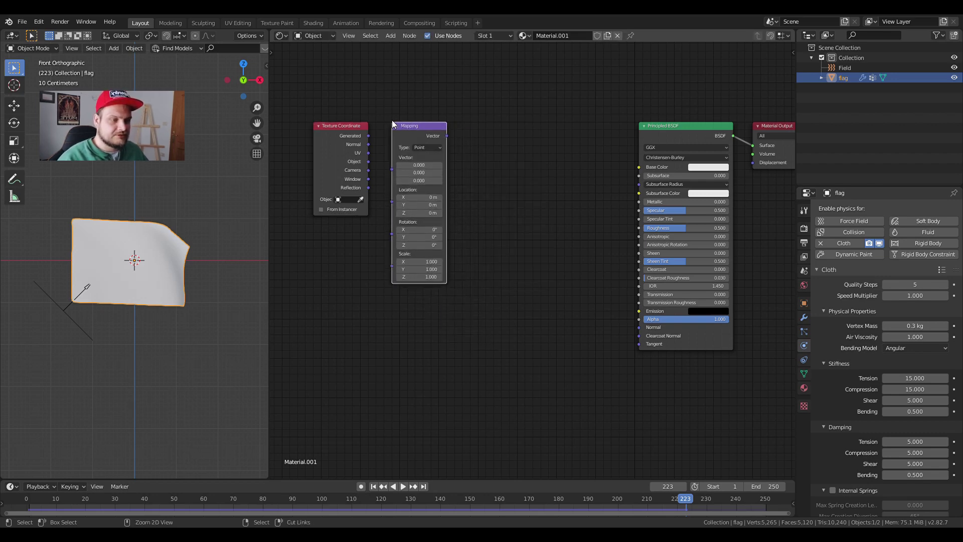
Add an Image Texture node and link Generated → Mapping → Image Texture → Base Color
key("shift+a")
left_click(503, 211)
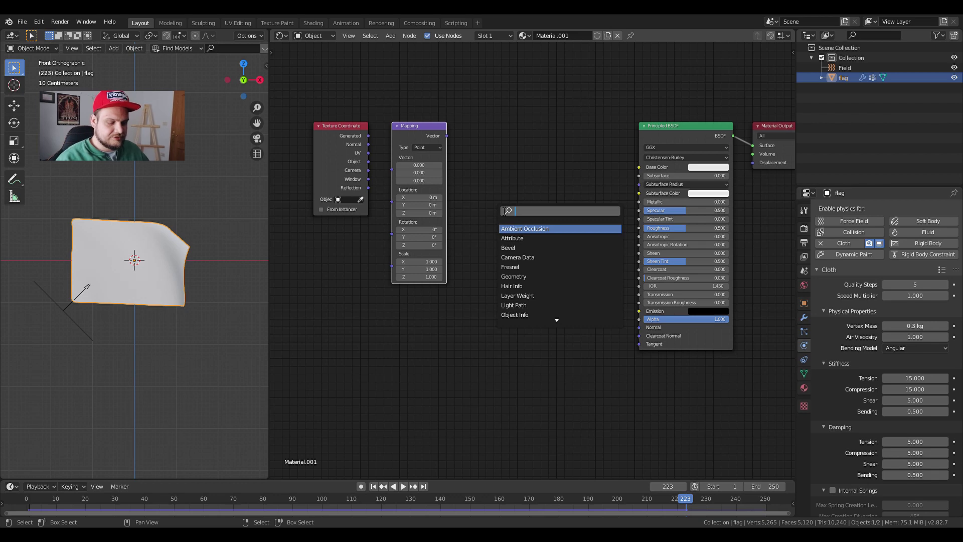
type("image")
key("Return")
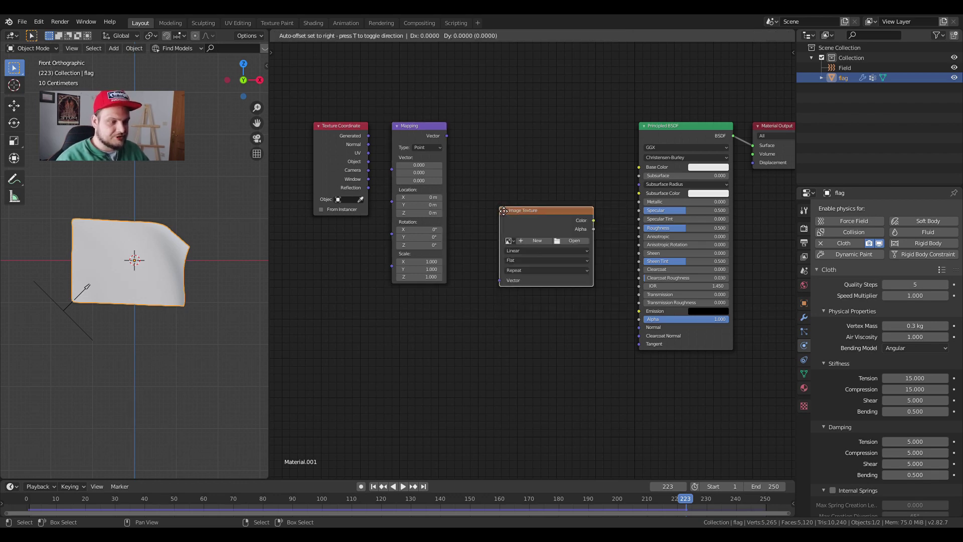
left_click(472, 123)
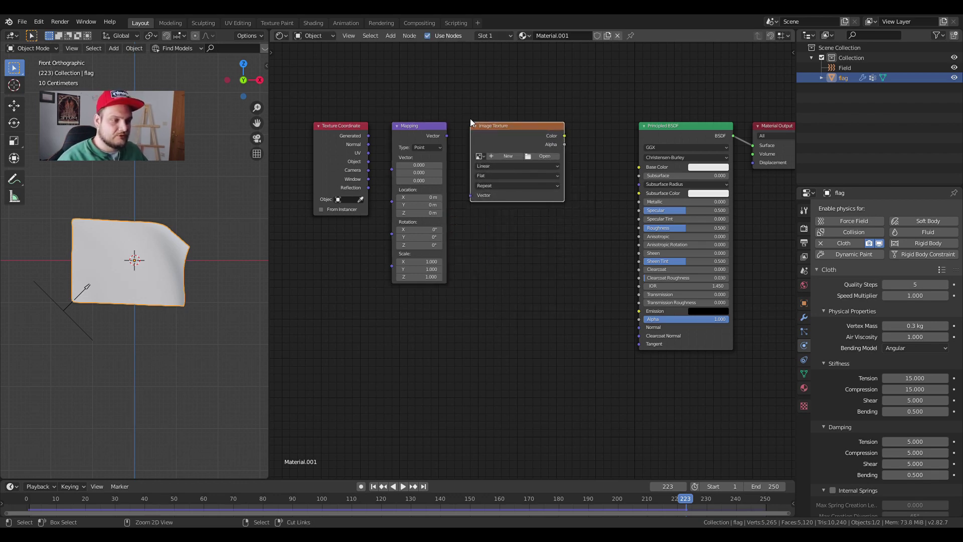
left_click_drag(369, 136, 393, 173)
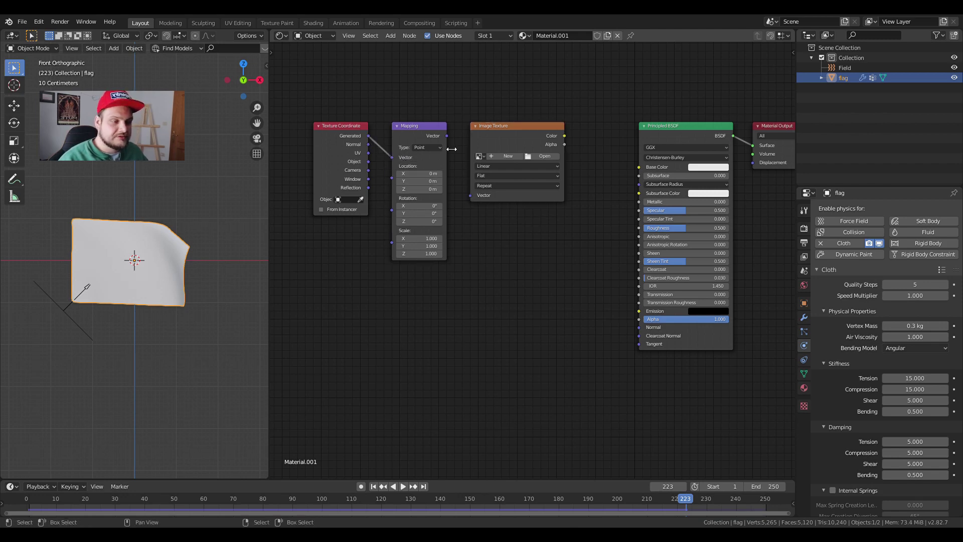
left_click_drag(447, 136, 470, 195)
mouse_move(564, 136)
left_mouse_down()
mouse_move(640, 175)
mouse_move(639, 167)
left_mouse_up()
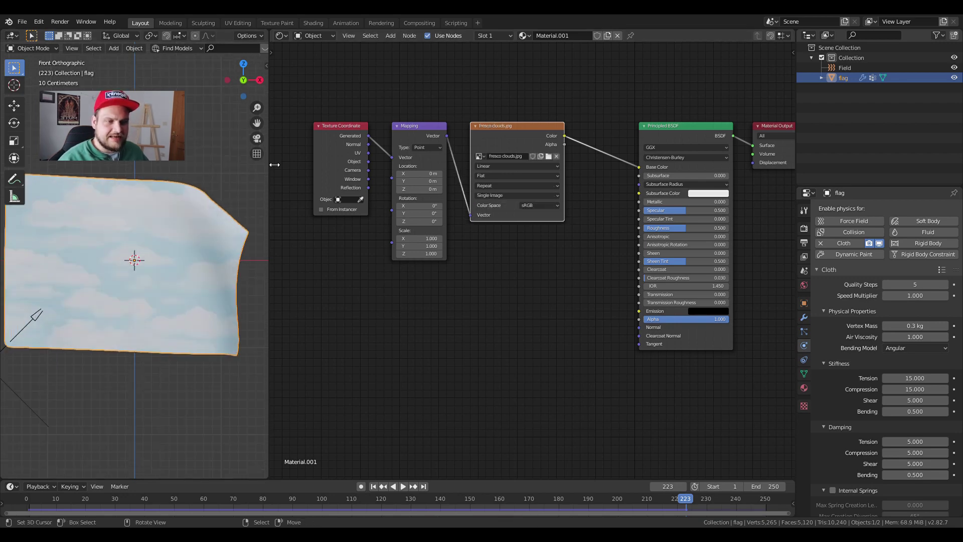
left_click_drag(269, 167, 325, 166)
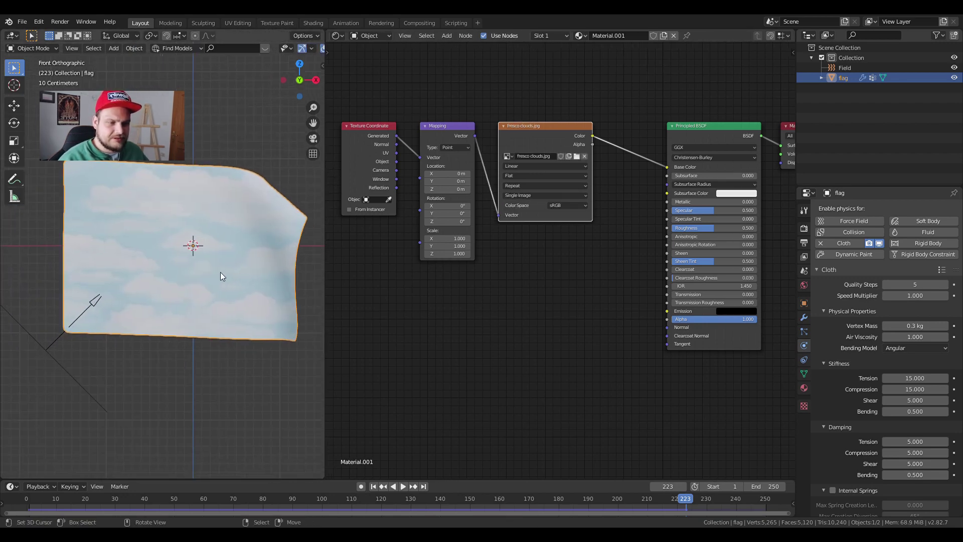
scroll(200, 274, "up", 3)
scroll(171, 277, "down", 2)
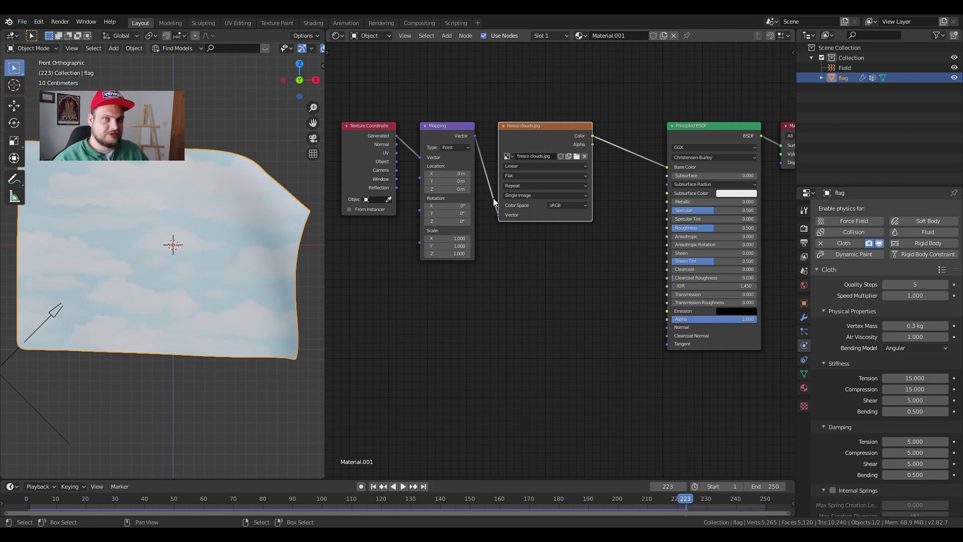
left_click(447, 239)
type("2.2")
key("Return")
left_click_drag(447, 239, 410, 239)
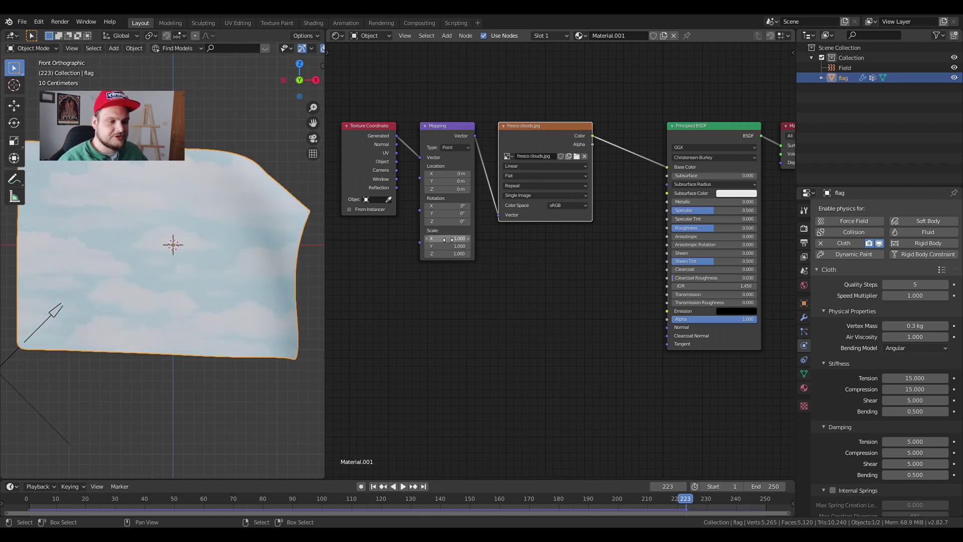
middle_click_drag(420, 314, 478, 310)
scroll(477, 318, "up", 3)
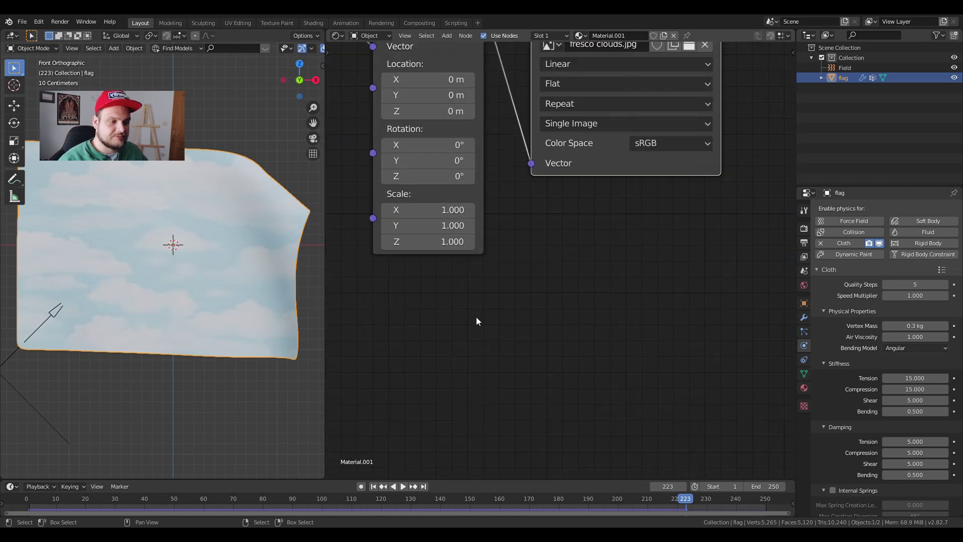
scroll(476, 317, "left", 3, "ctrl")
scroll(486, 334, "up", 1)
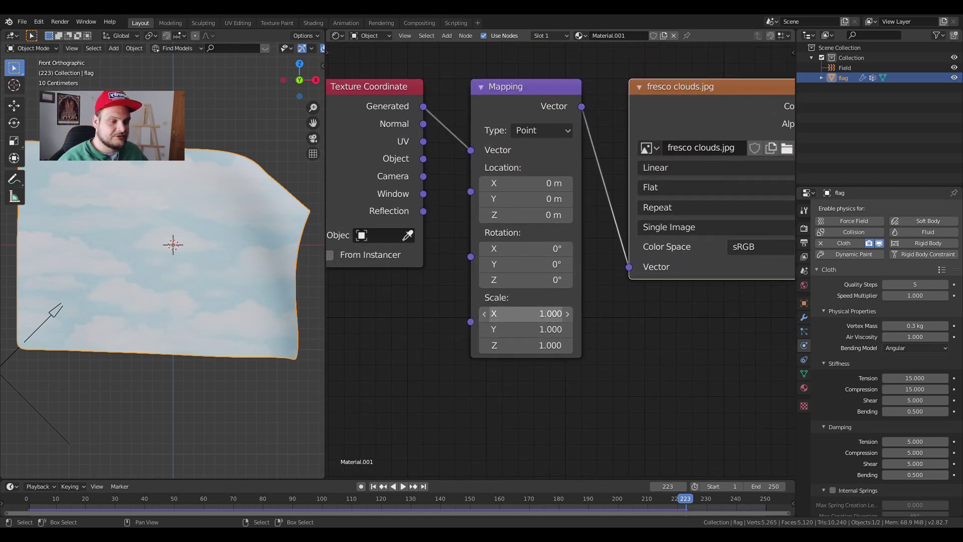
left_click_drag(501, 313, 482, 345)
key("Escape")
key("Escape")
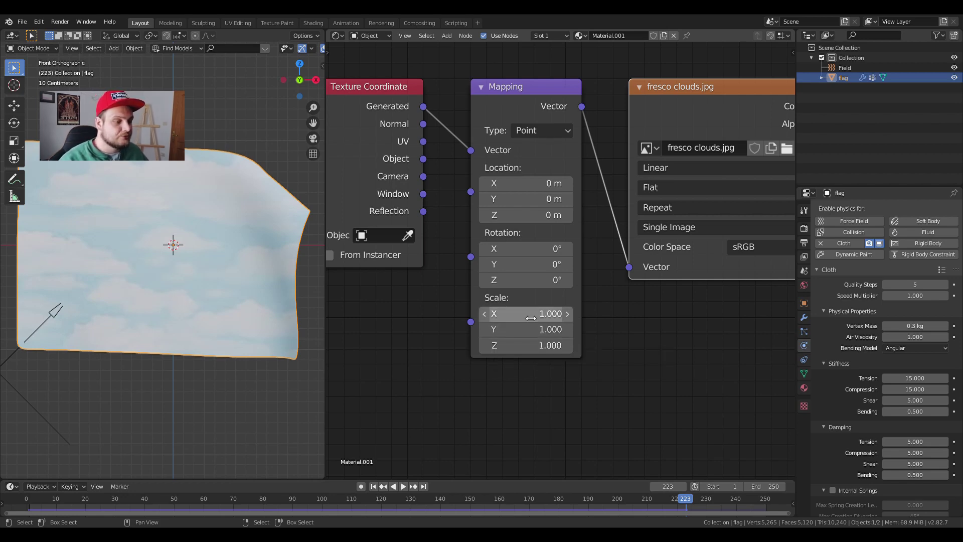
left_click_drag(527, 249, 527, 272)
mouse_move(520, 178)
left_mouse_down()
mouse_move(532, 178)
mouse_move(521, 178)
left_mouse_up()
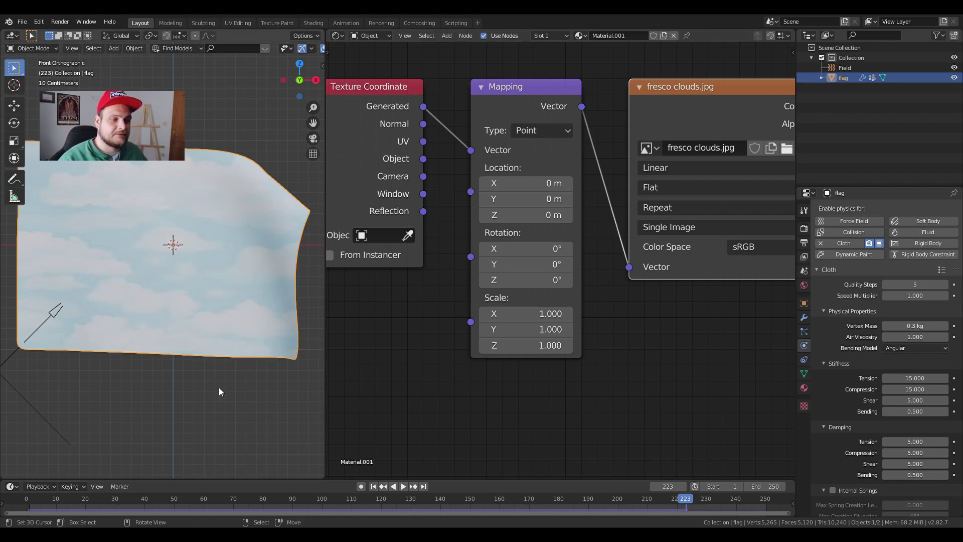
key("shift+Left")
middle_click_drag(328, 347, 360, 342)
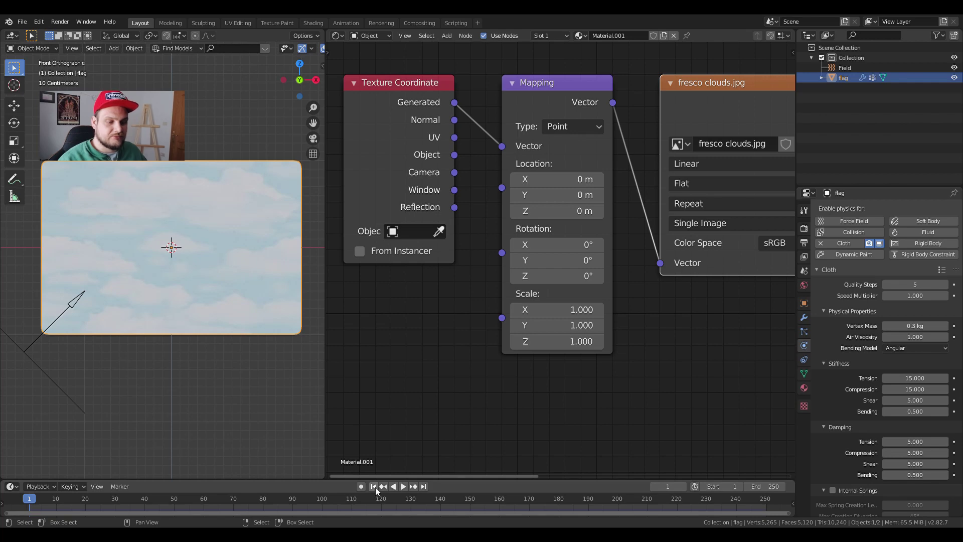
Play the cloth animation, then park it at frame 110 in front view
left_click(403, 487)
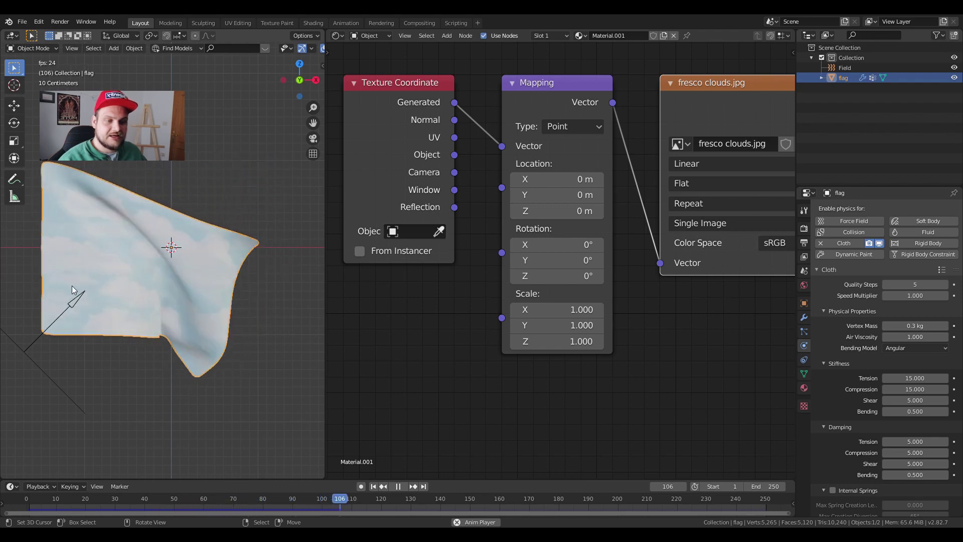
left_click(400, 487)
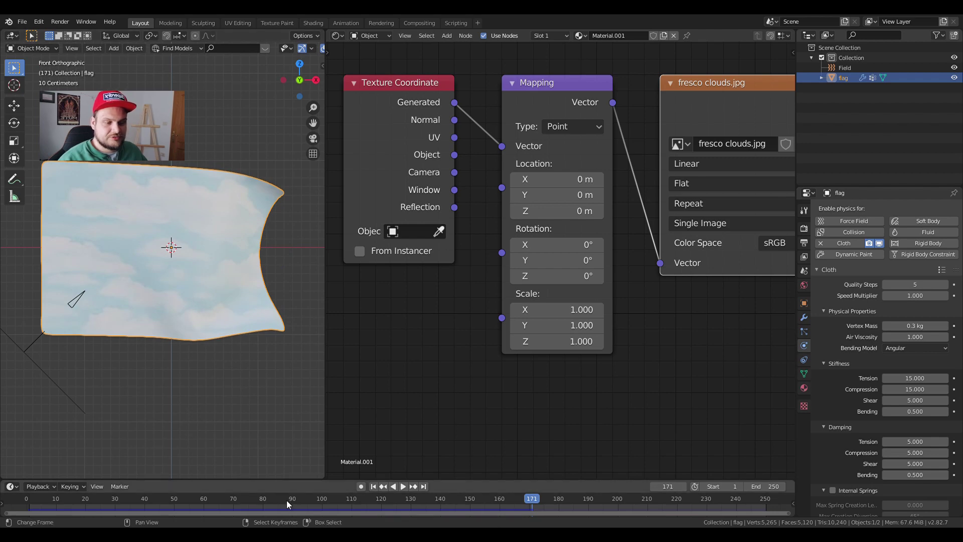
left_click_drag(287, 500, 351, 507)
middle_click_drag(161, 362, 145, 337)
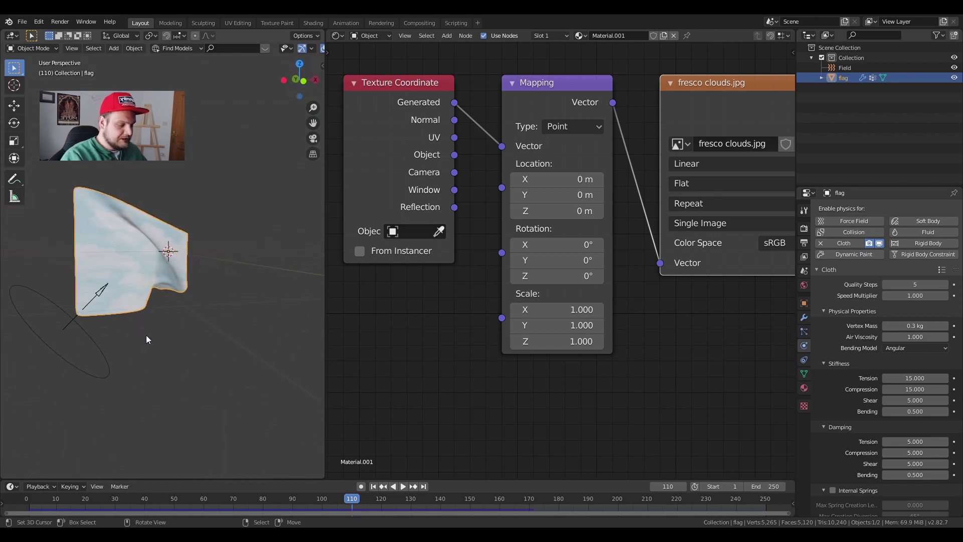
key("KP_1")
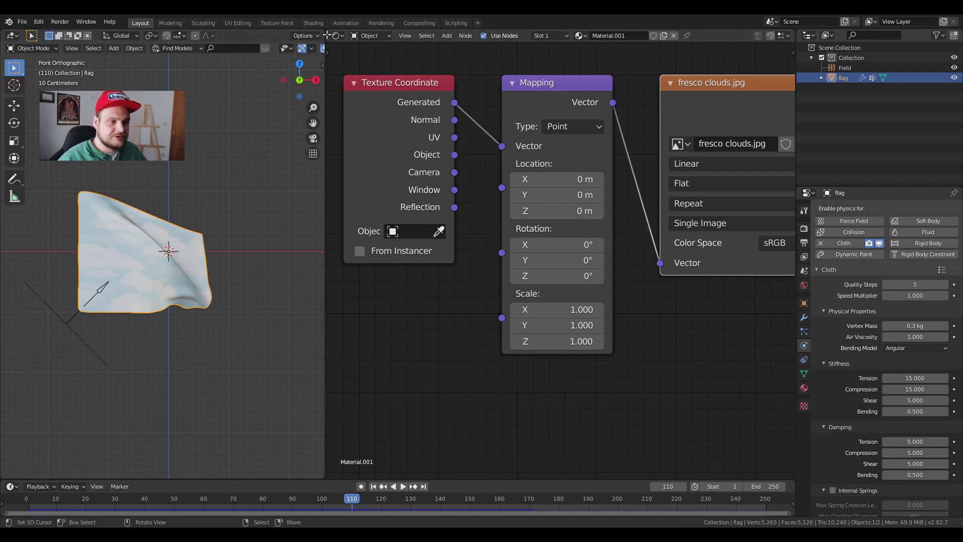
Merge the node editor into the 3D viewport and center the flag in view
mouse_move(327, 35)
left_mouse_down()
mouse_move(401, 59)
mouse_move(554, 65)
mouse_move(550, 85)
left_mouse_up()
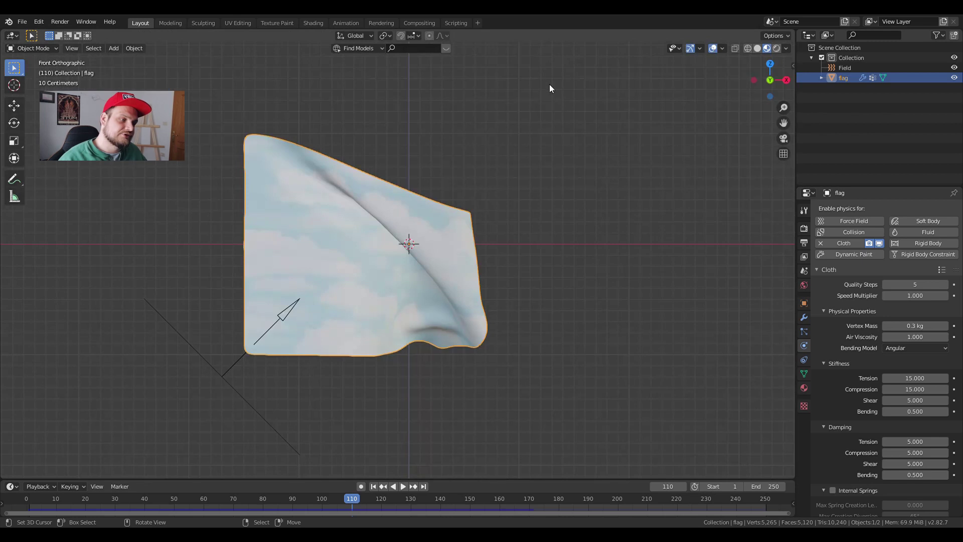
scroll(500, 236, "up", 5)
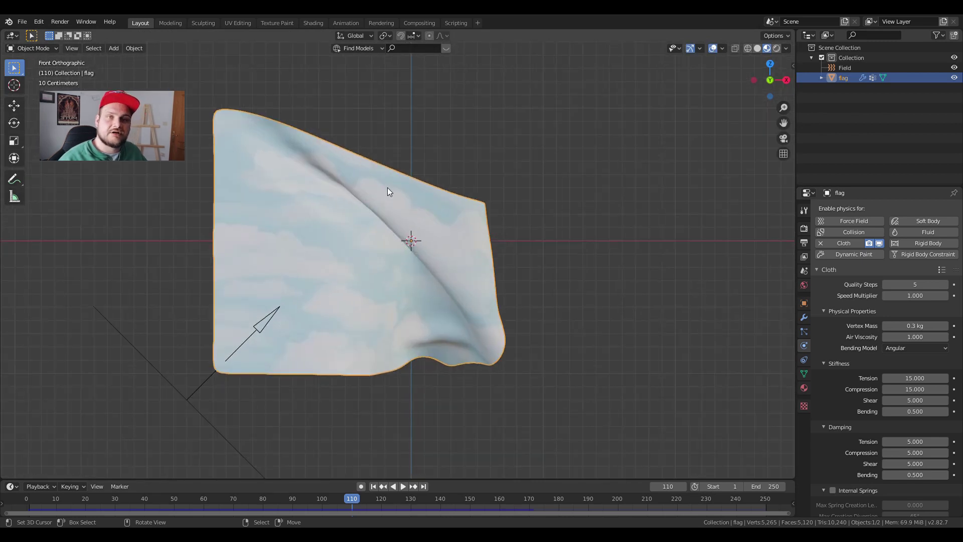
middle_click_drag(501, 288, 527, 286, "shift")
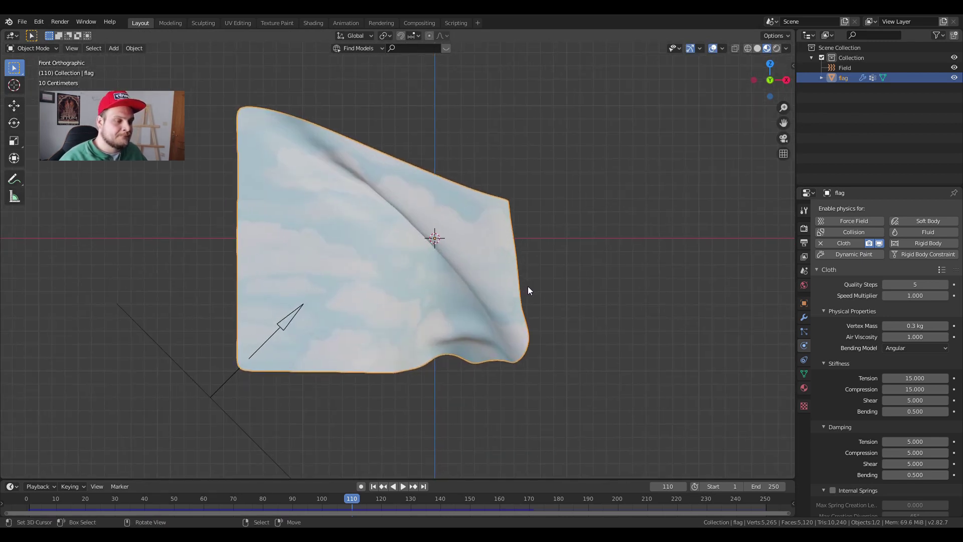
key("shift+a")
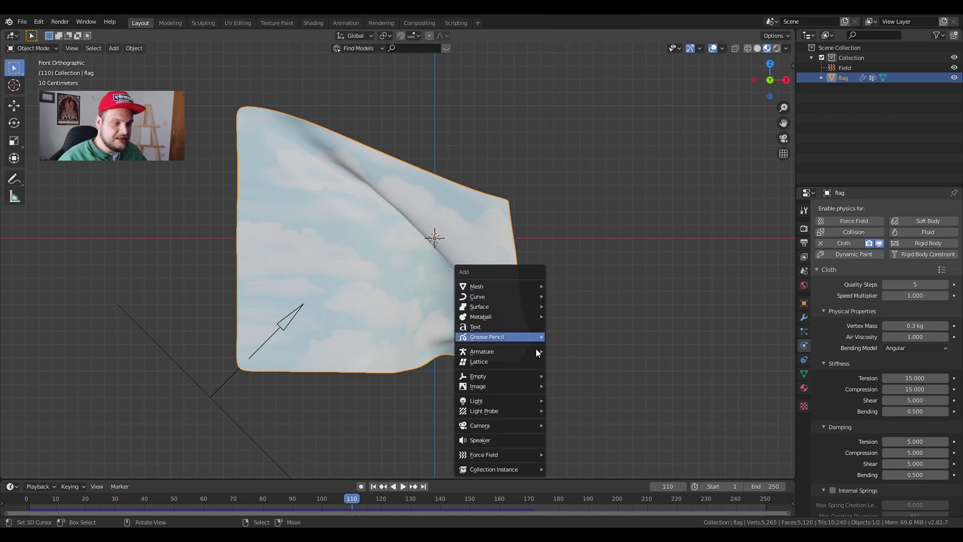
Add a camera and look through it via View > Viewpoint > Camera
mouse_move(522, 426)
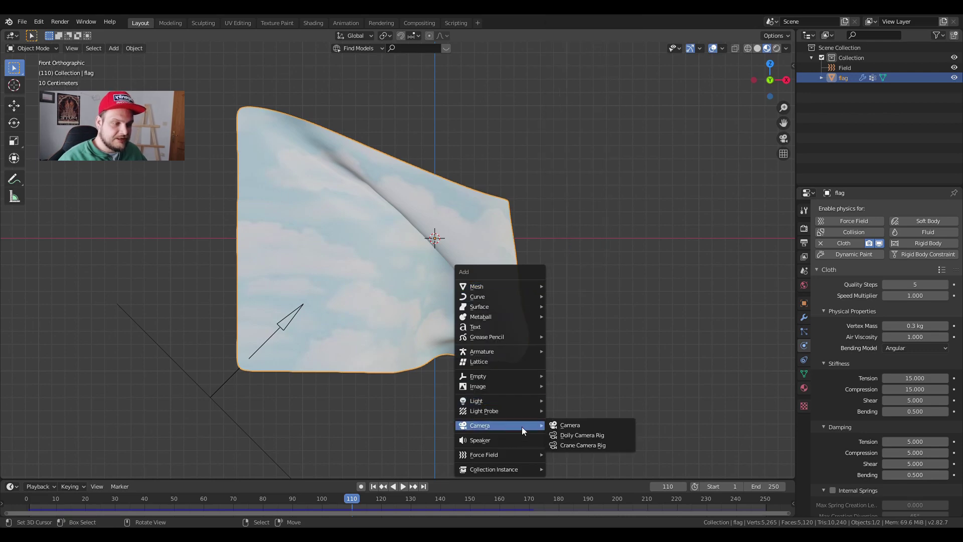
left_click(563, 426)
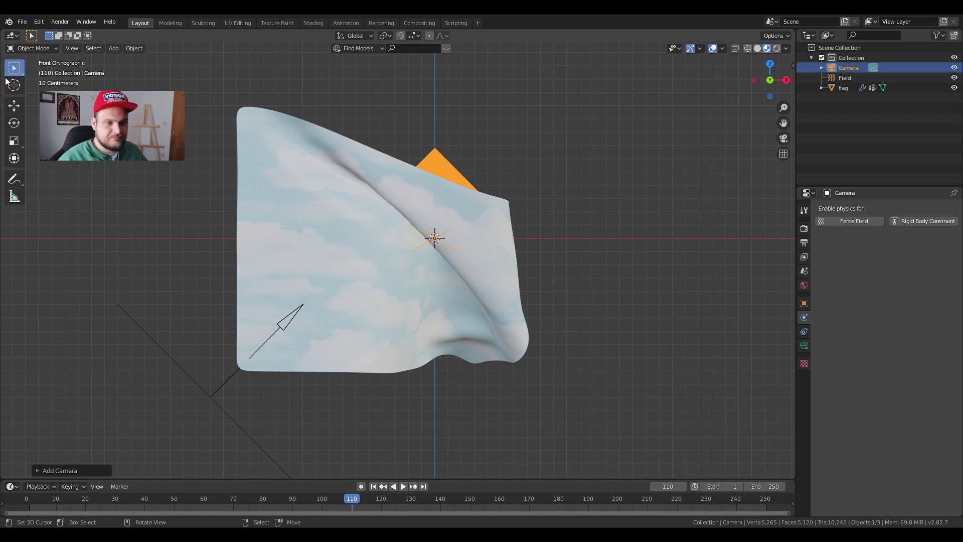
left_click(76, 48)
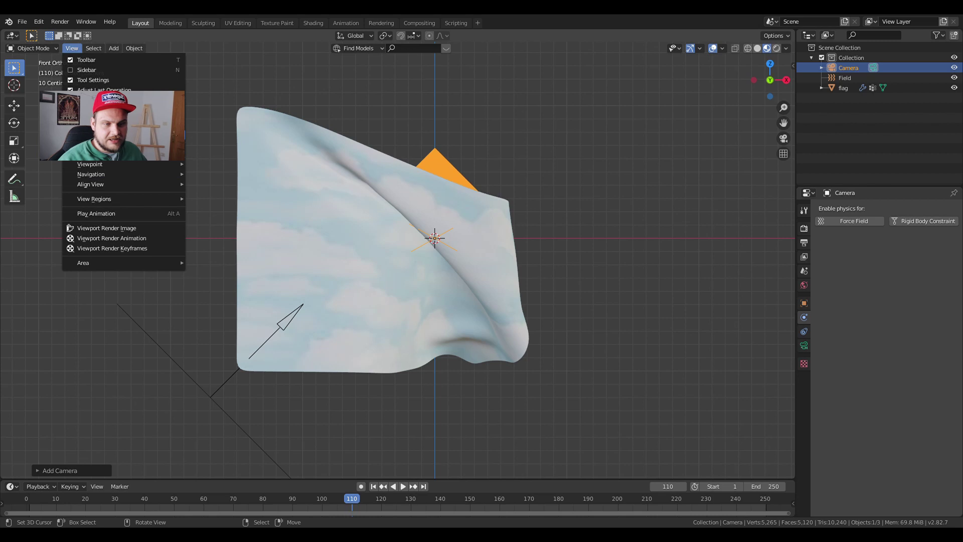
mouse_move(96, 163)
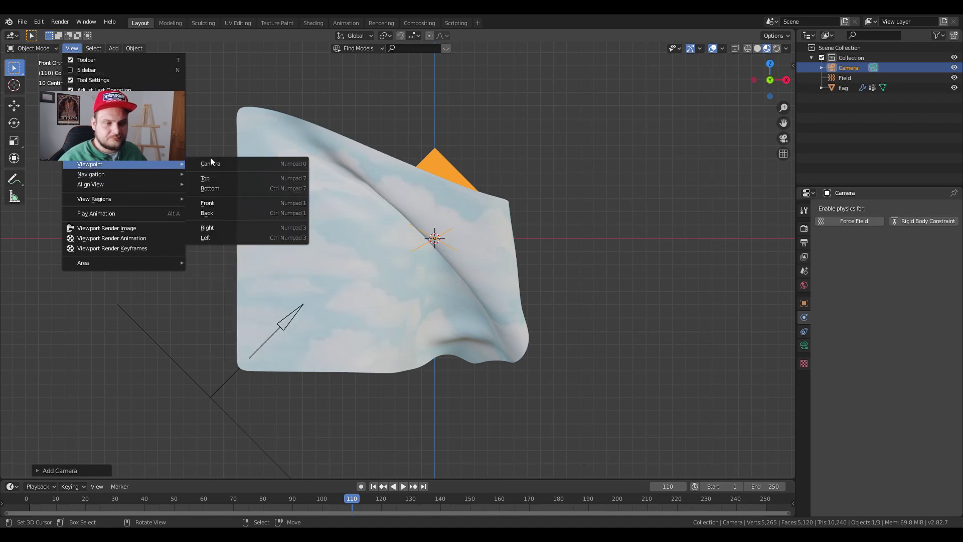
left_click(221, 164)
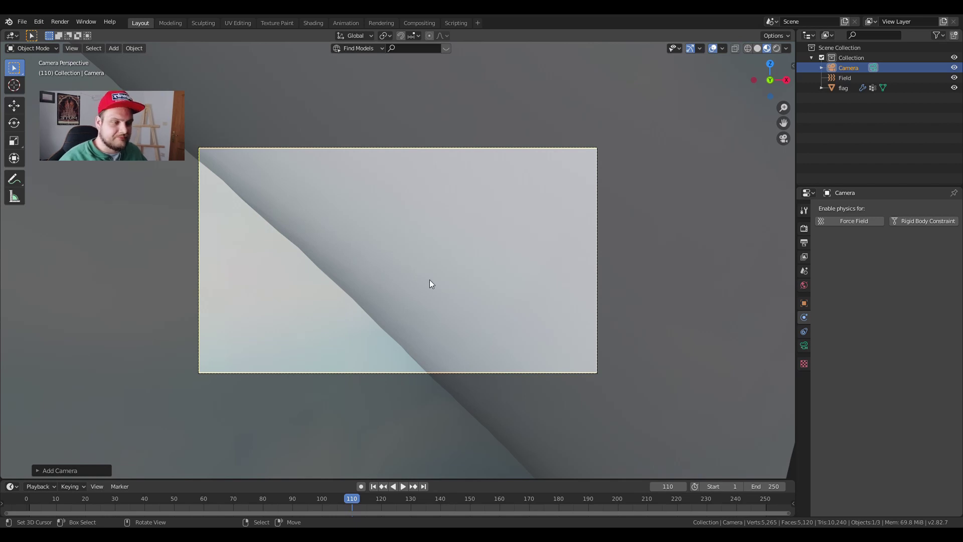
Move the camera back along Y so the whole flag fits in frame
key("g")
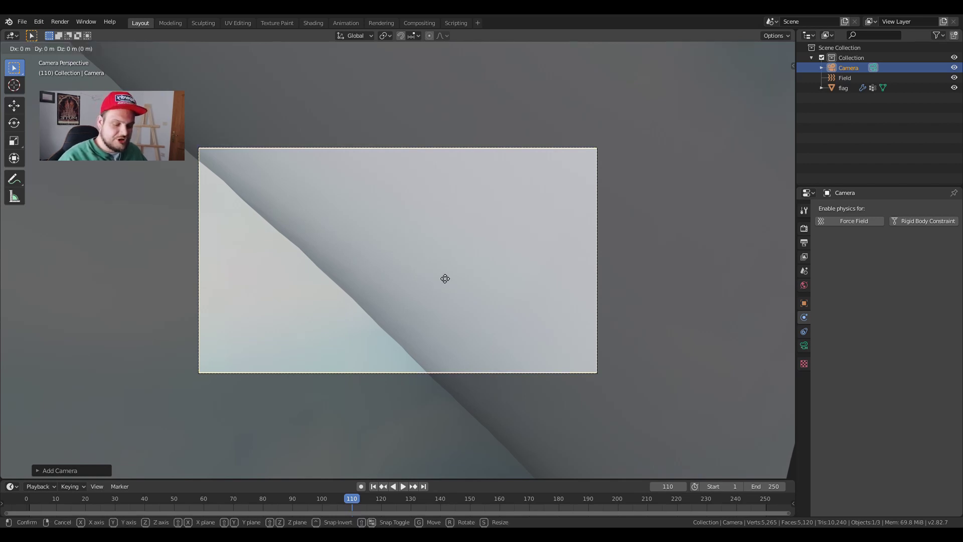
key("y")
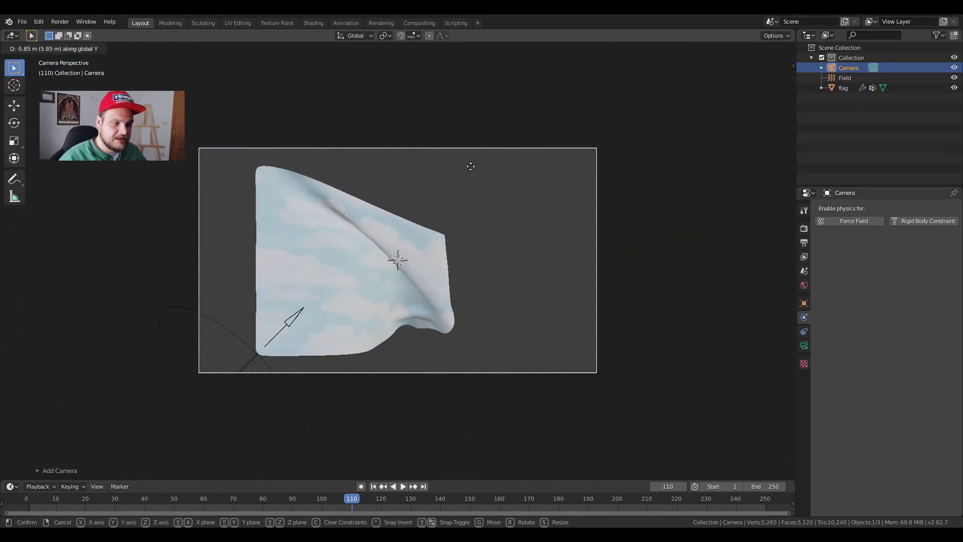
left_click(467, 151)
scroll(453, 351, "up", 3)
scroll(454, 350, "down", 1)
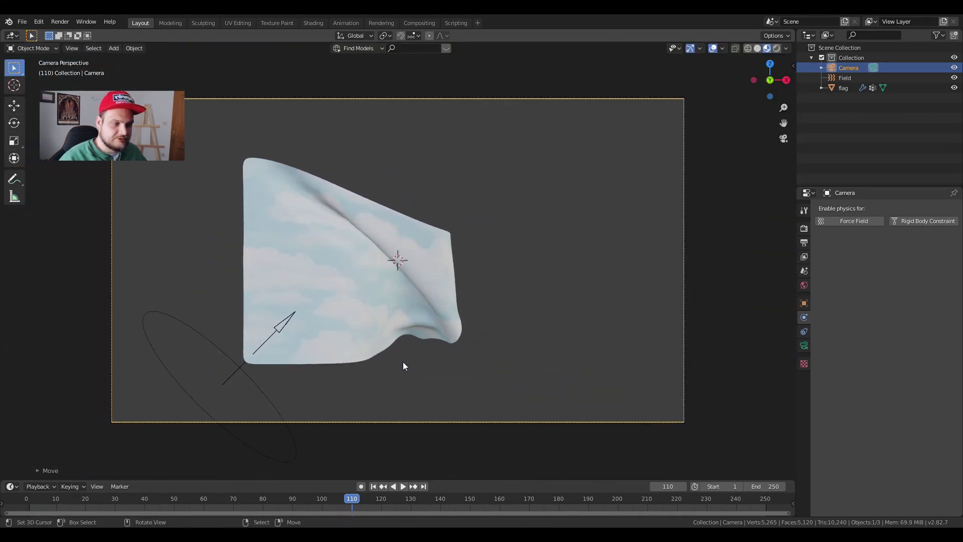
Play the flag animation through the camera and stop it at frame 213
left_click(403, 486)
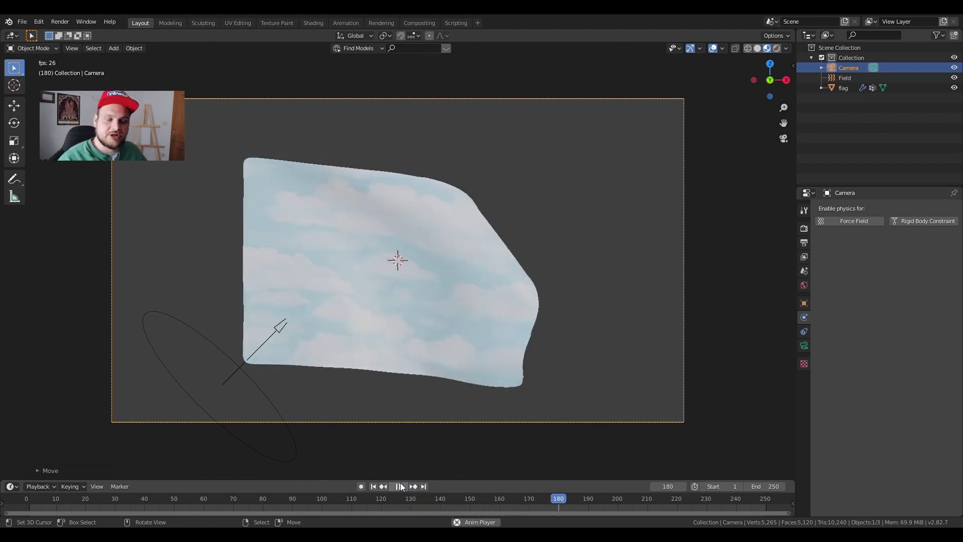
left_click(399, 486)
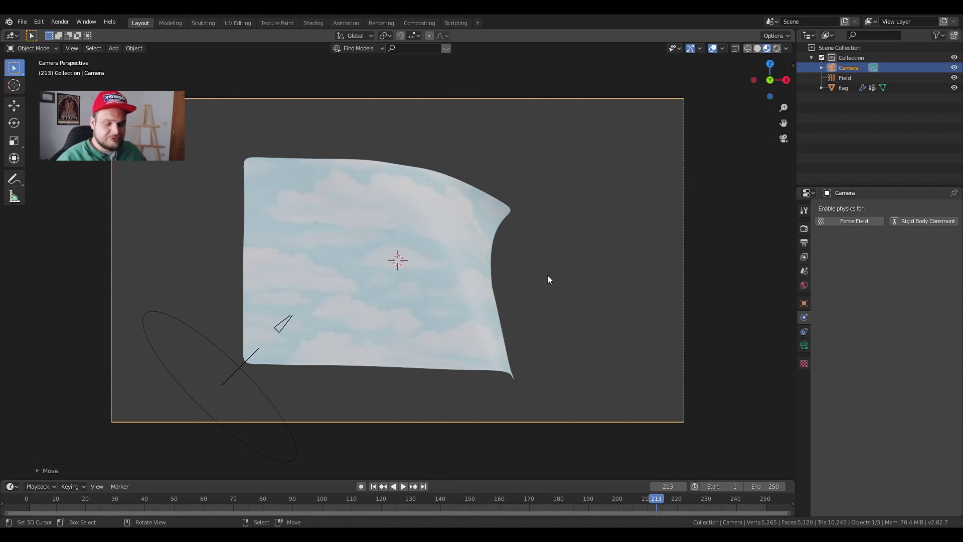
key("shift+a")
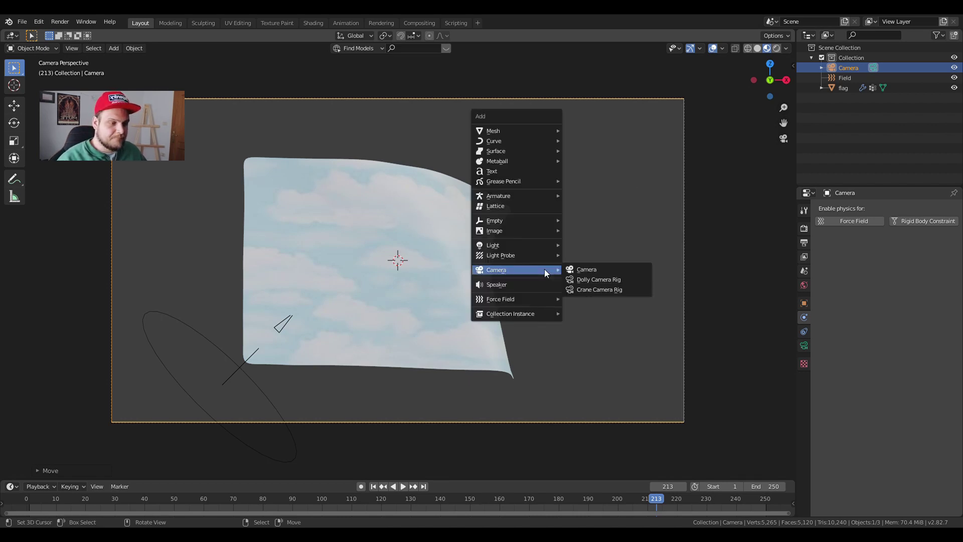
Add a Sun light and switch the viewport to Rendered shading
mouse_move(532, 245)
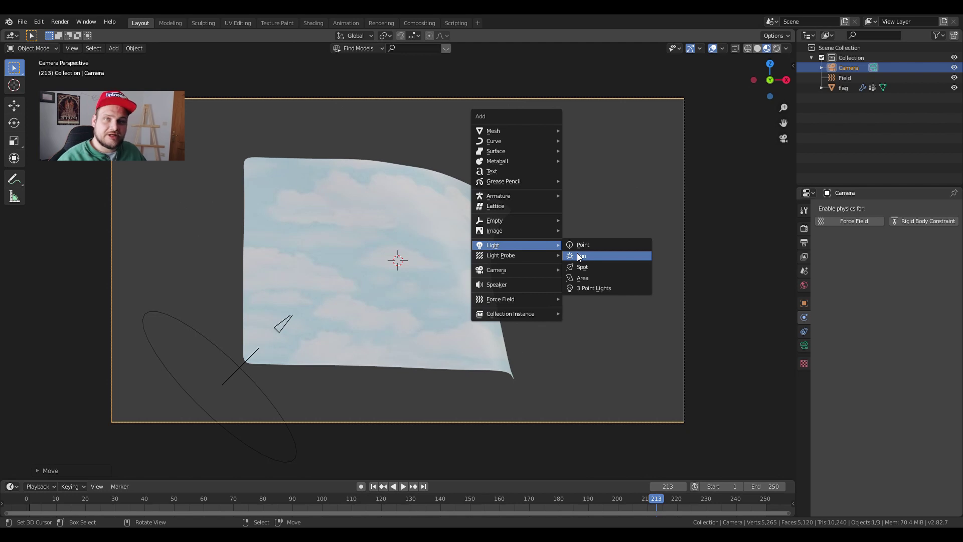
left_click(577, 253)
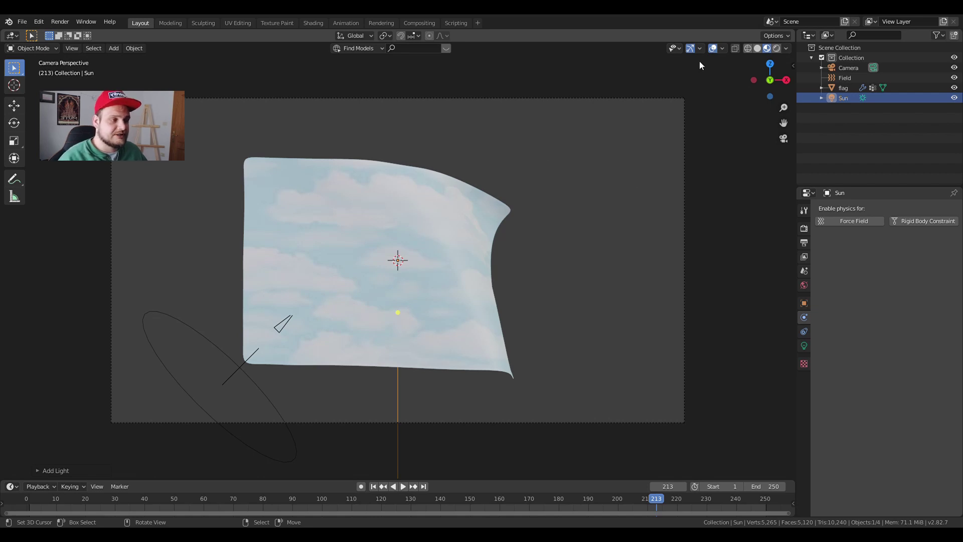
left_click(777, 48)
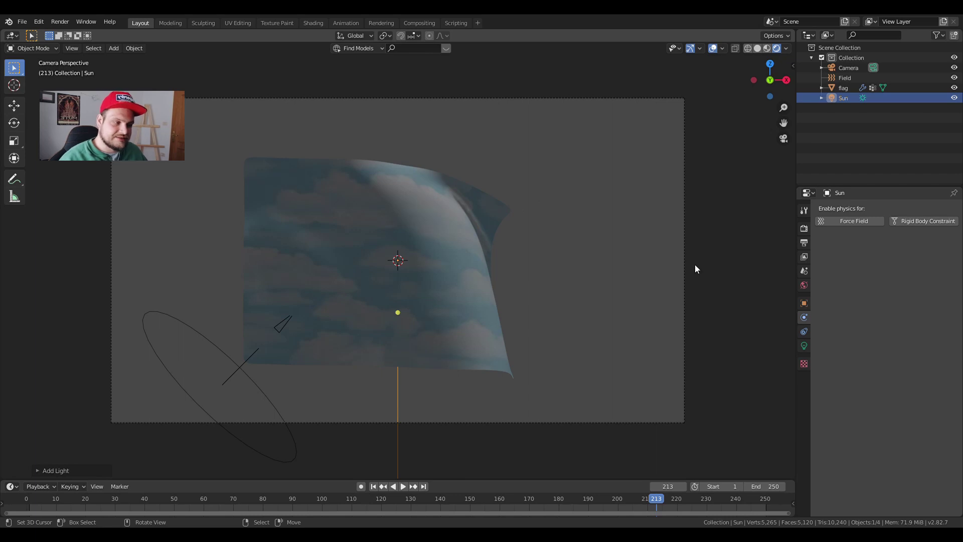
Set the render engine to Cycles with GPU Compute as the device
left_click(805, 229)
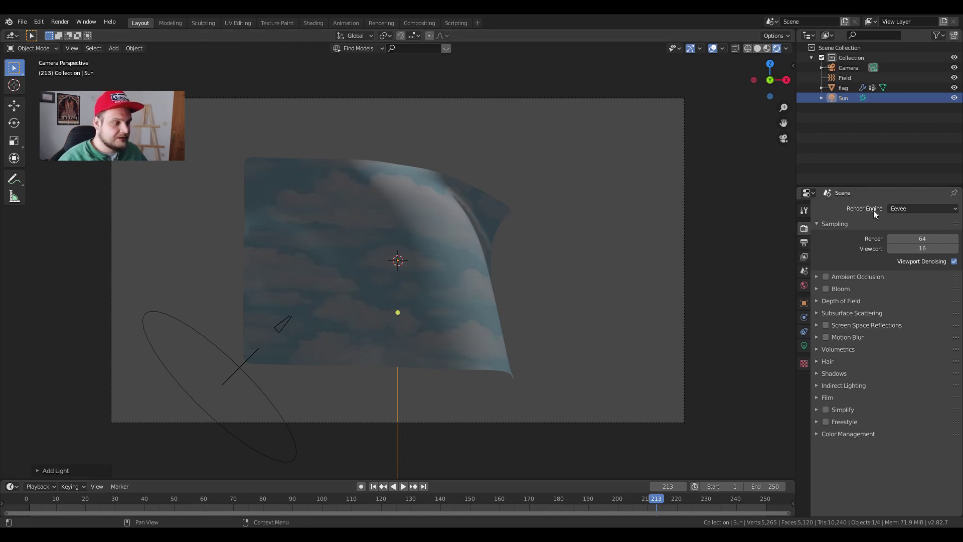
left_click(906, 209)
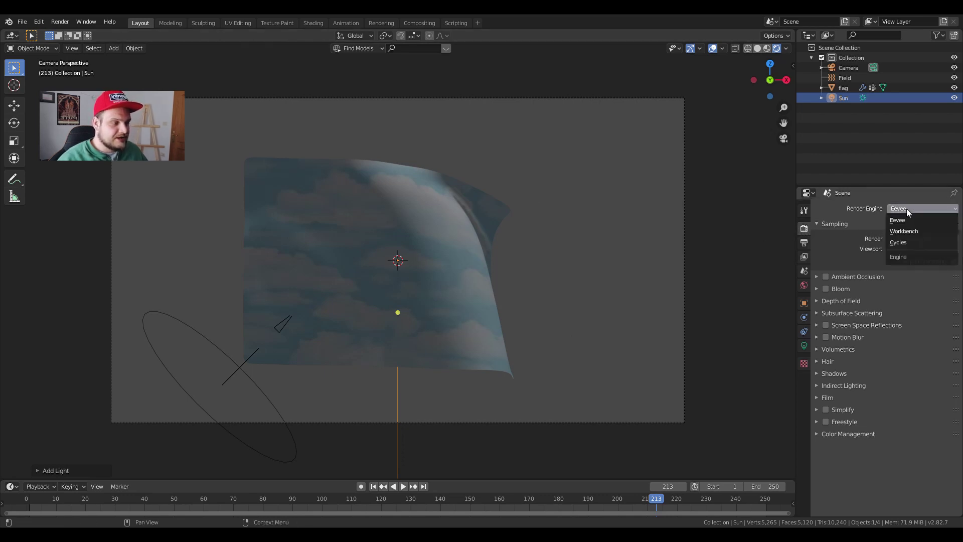
left_click(906, 243)
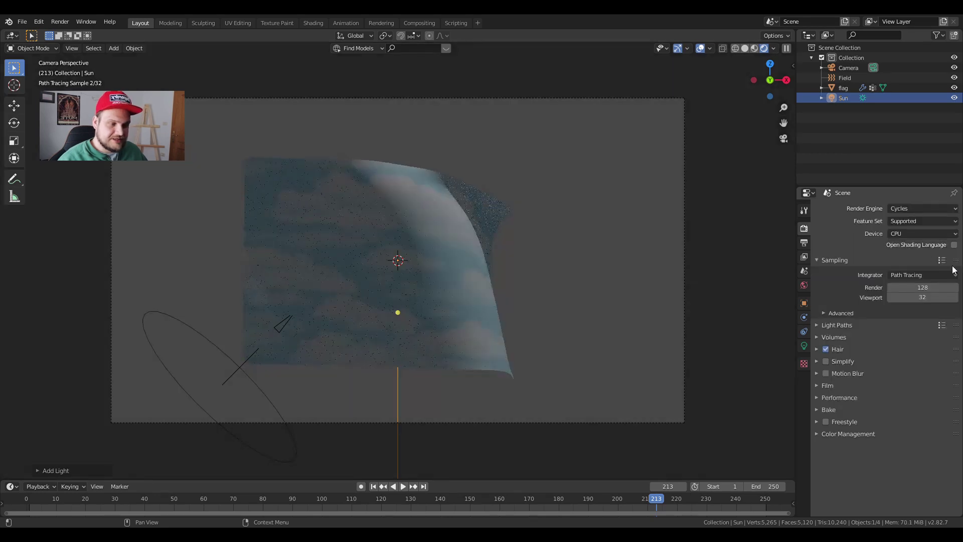
left_click(911, 230)
left_click(908, 256)
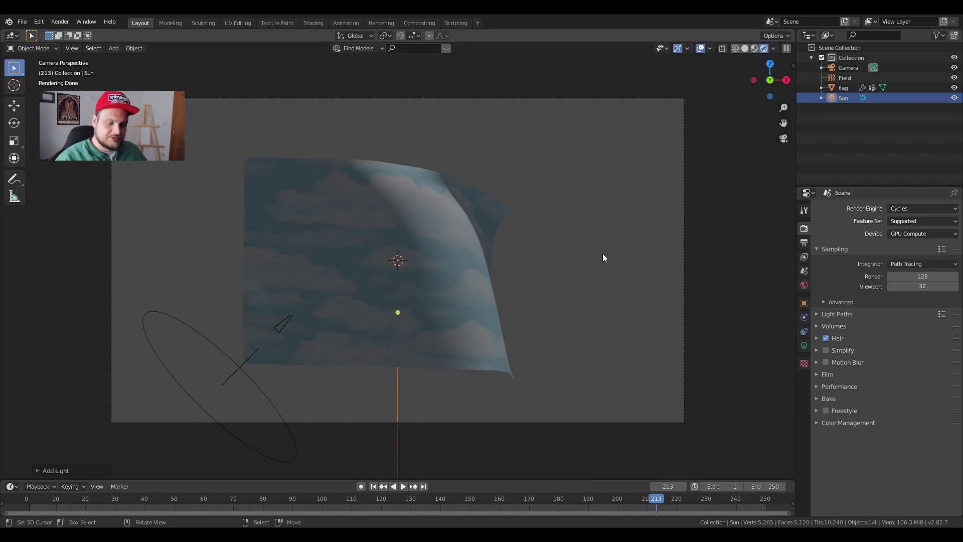
Tilt the Sun light around the X axis and then around the Y axis
key("r")
key("x")
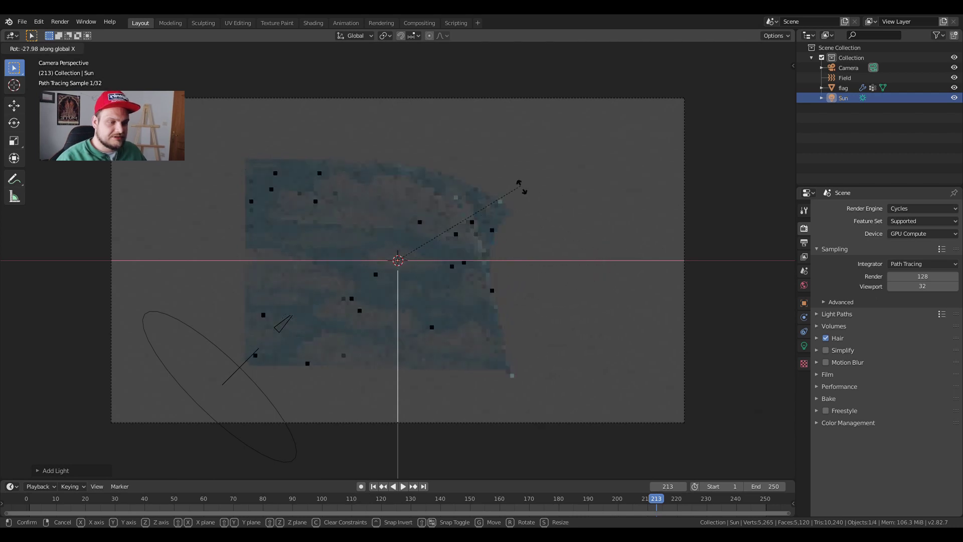
left_click(583, 251)
key("r")
key("y")
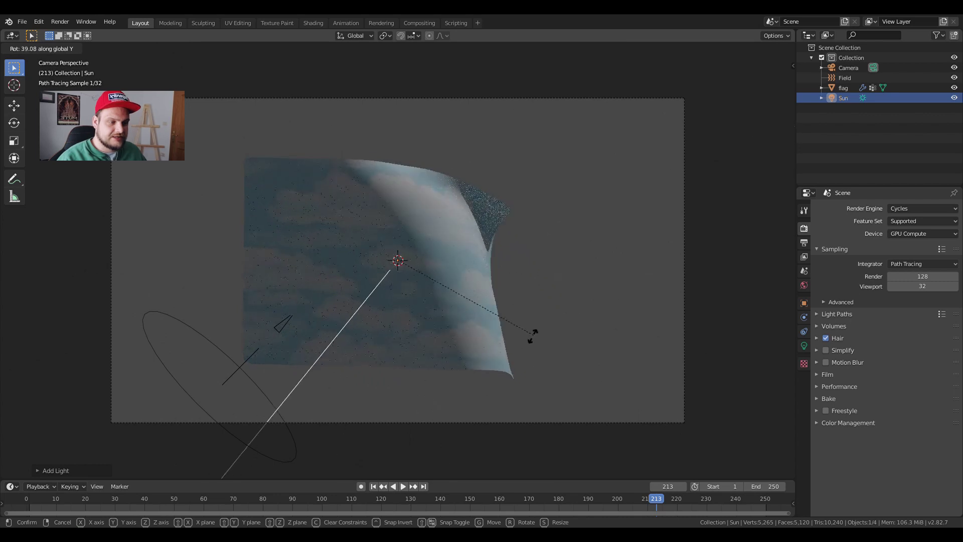
right_click(527, 308)
key("r")
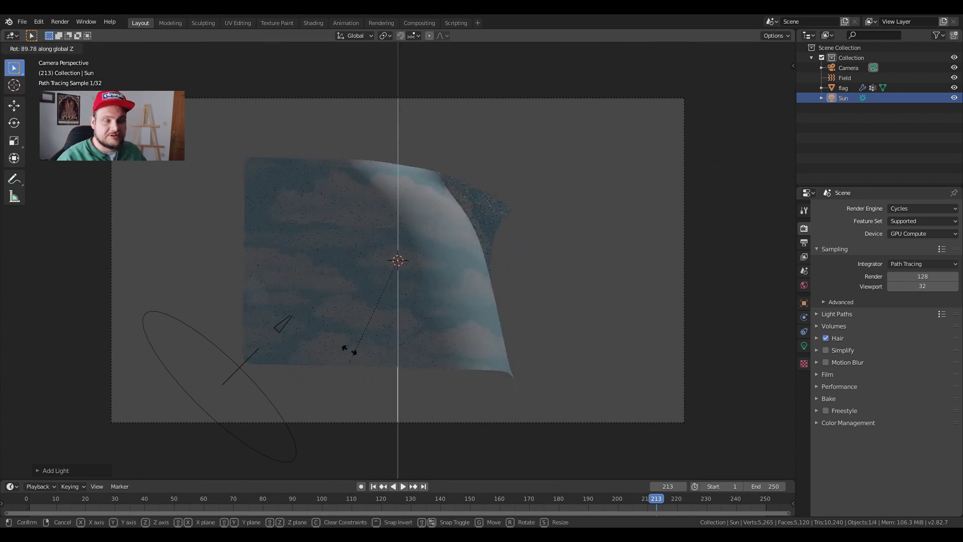
right_click(468, 309)
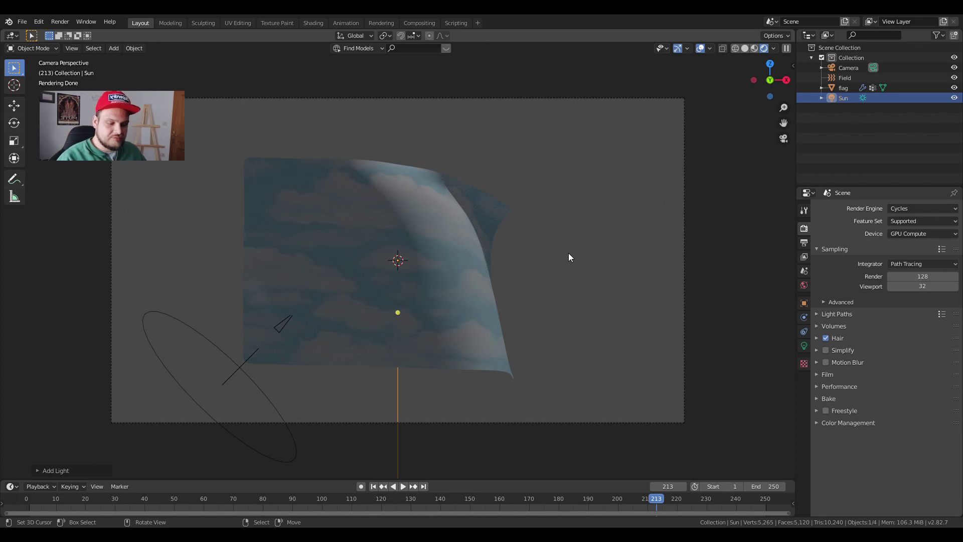
key("r")
key("y")
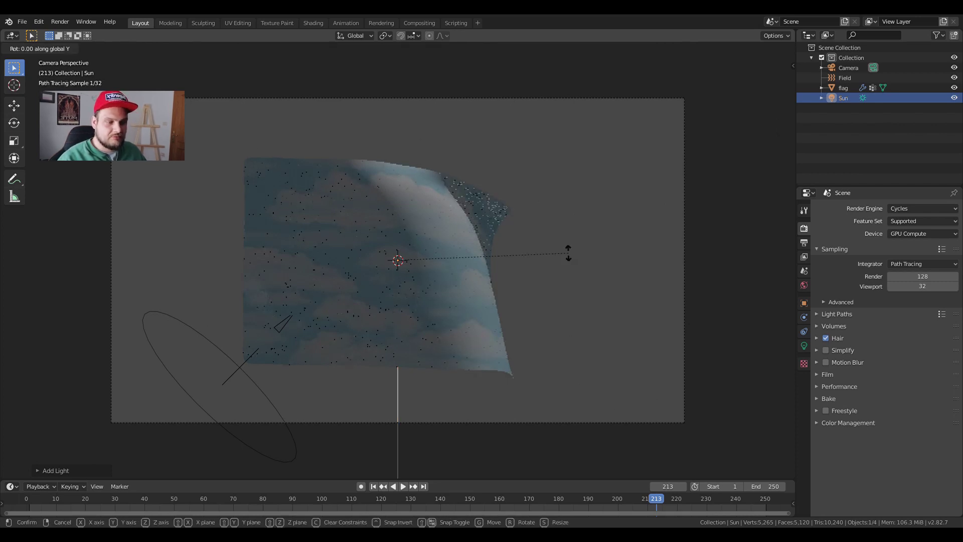
left_click(535, 385)
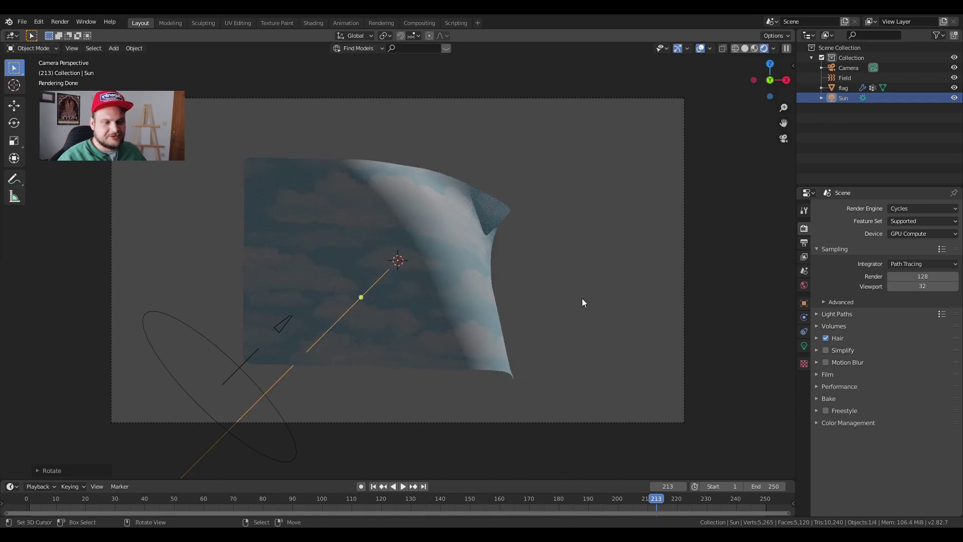
Turn the Sun -25° around the vertical Z axis
key("r")
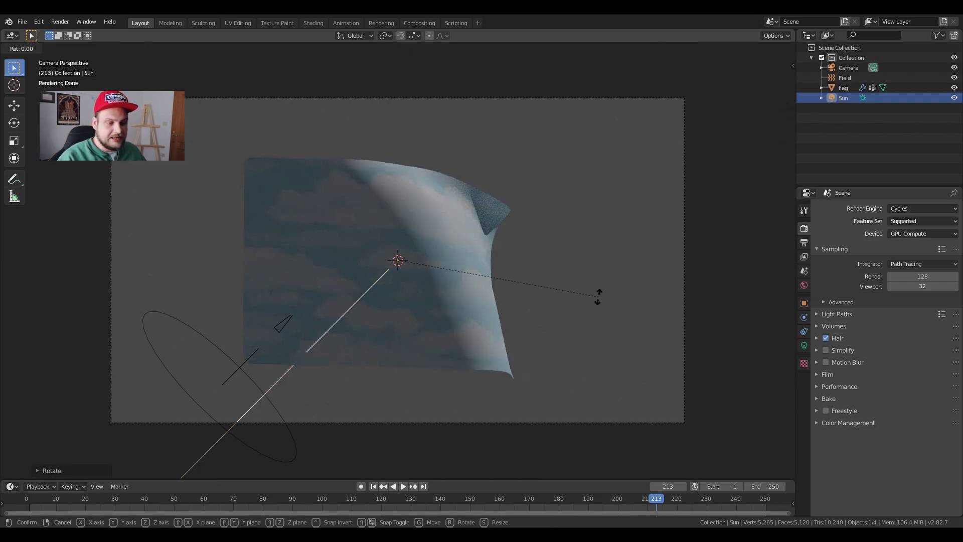
key("z")
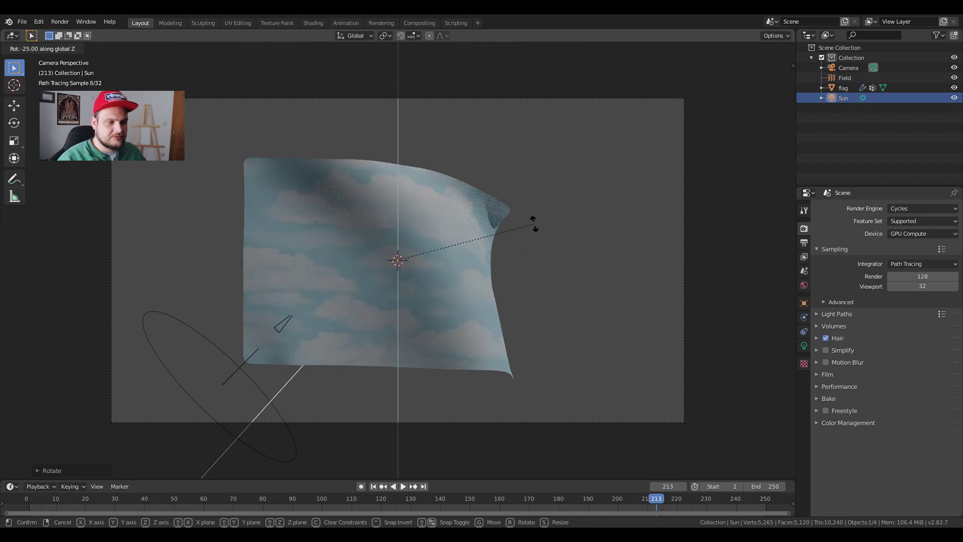
left_click(534, 224)
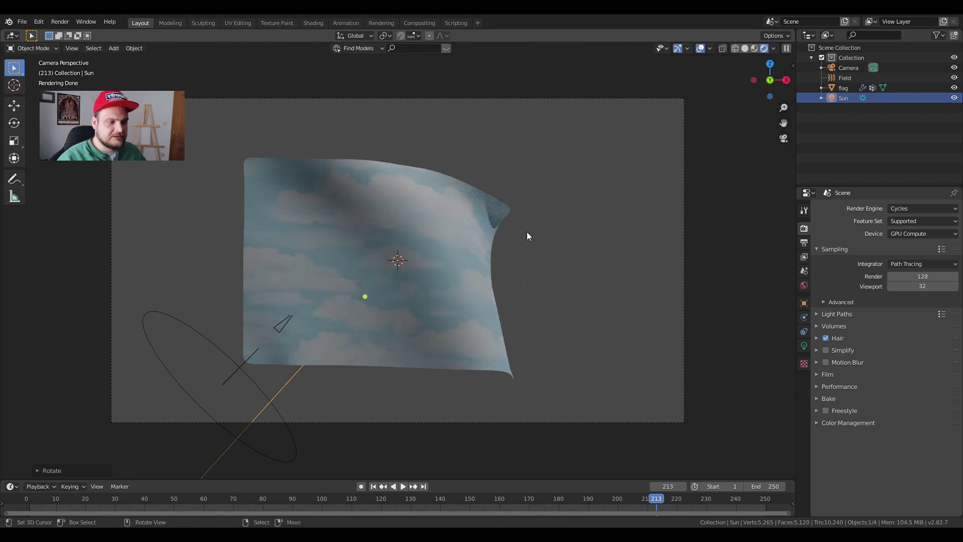
left_click(804, 285)
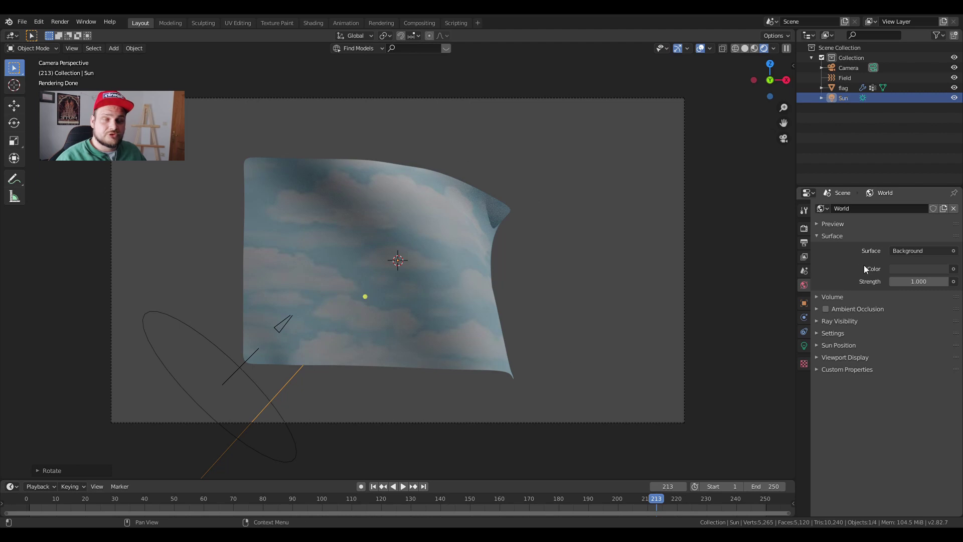
Set the world Strength to 0 and enable Film Transparent in the render settings
key("BackSpace")
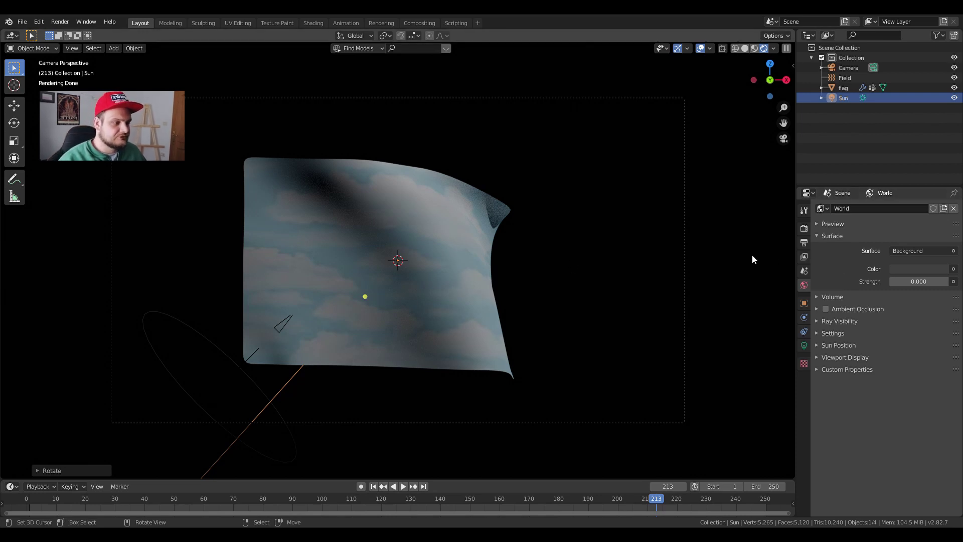
left_click(806, 230)
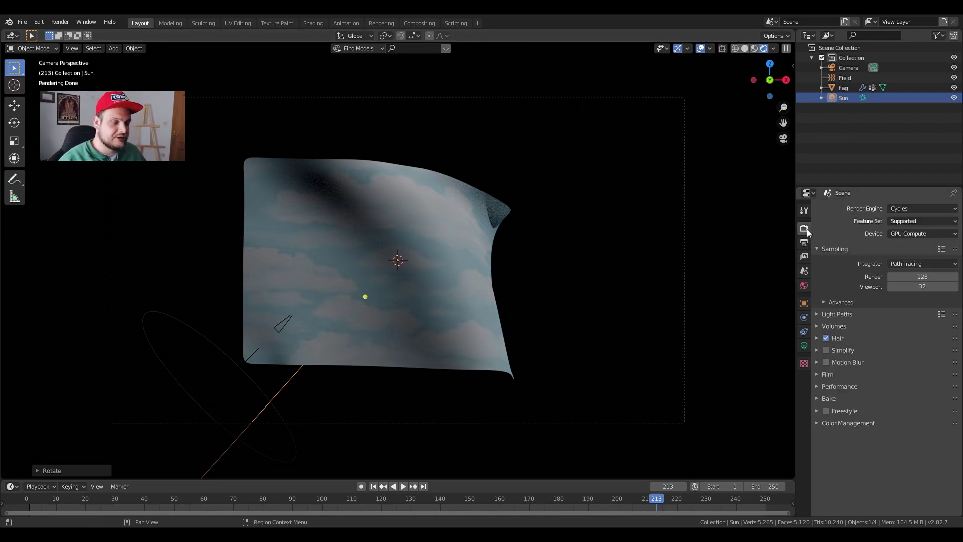
left_click(828, 376)
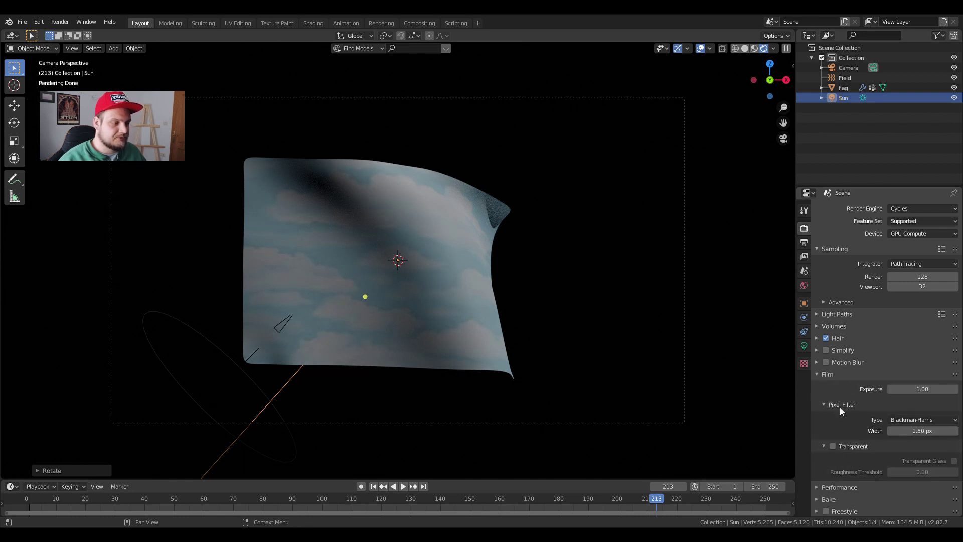
left_click(833, 446)
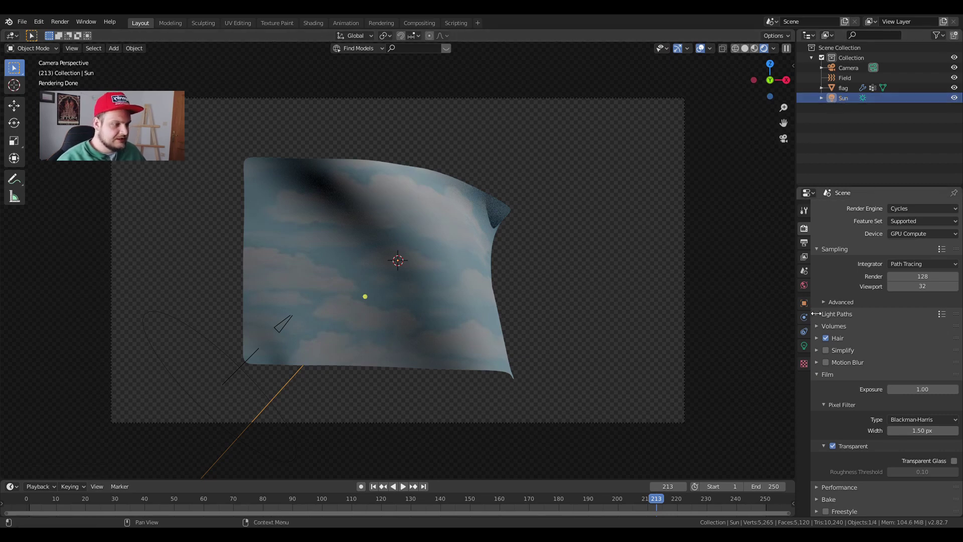
Set the sun light's Strength to 2 and its Angle to 90°
left_click(805, 346)
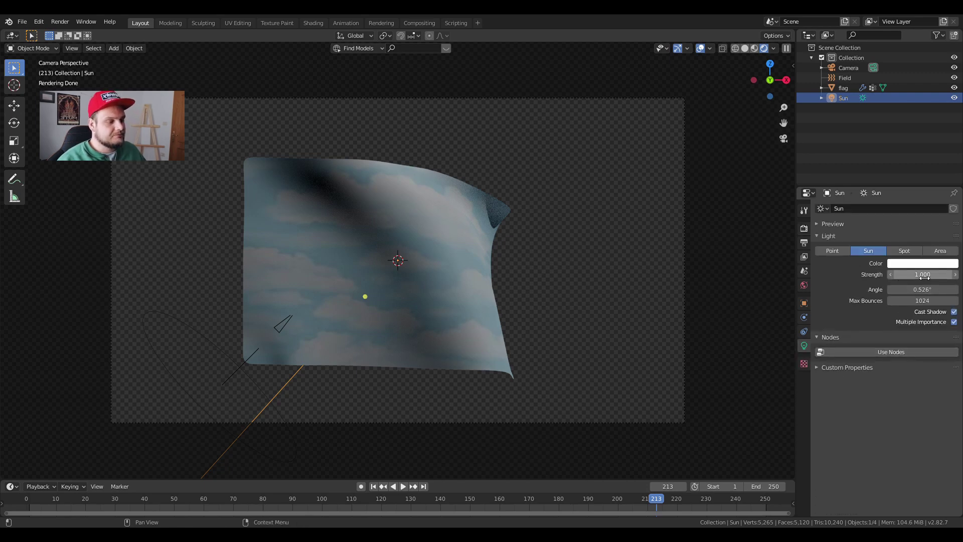
left_click_drag(925, 277, 933, 276, "ctrl")
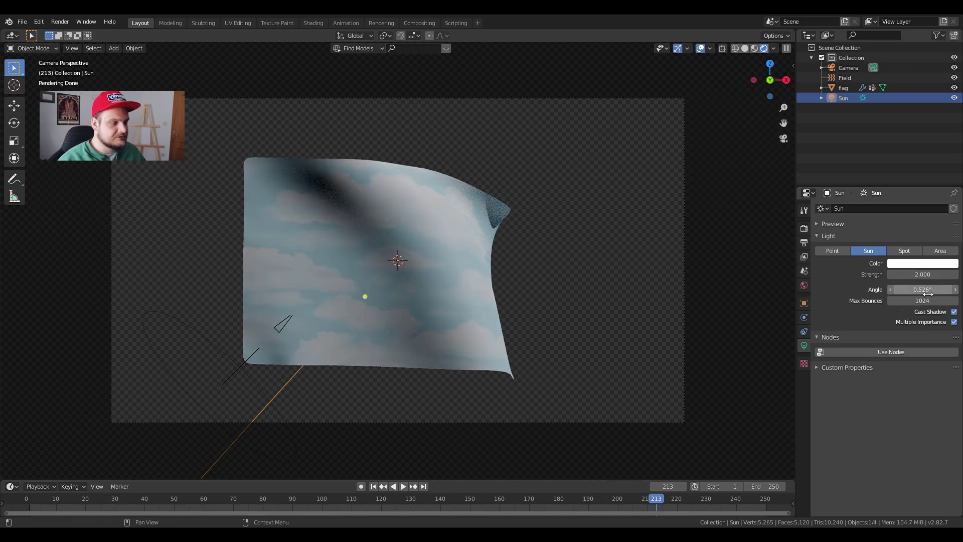
left_click_drag(922, 290, 951, 290)
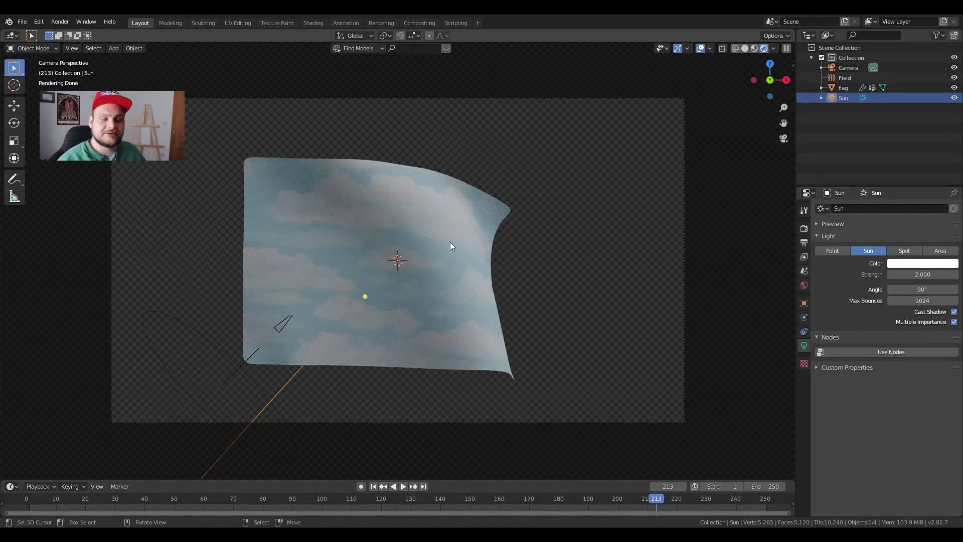
Rotate the sun further around the Z axis
key("r")
key("z")
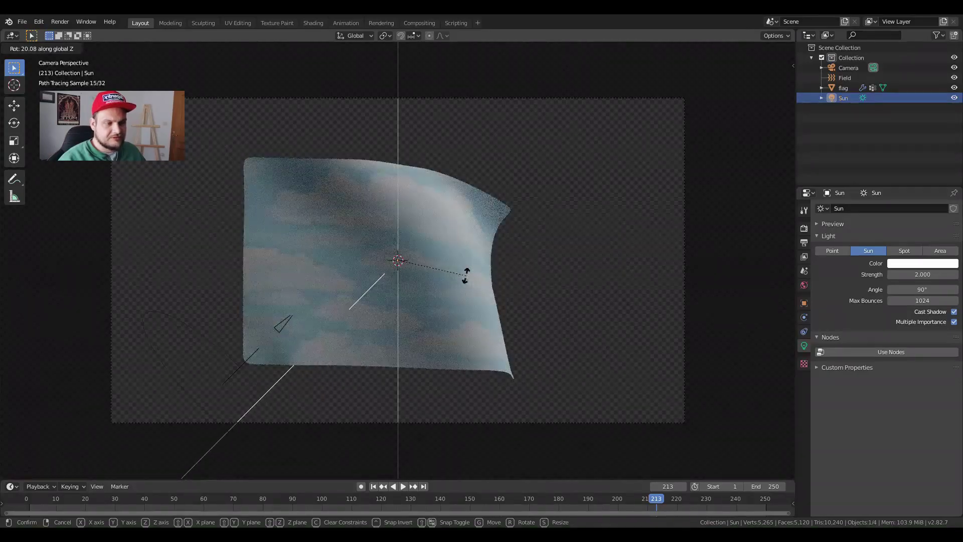
left_click(467, 255)
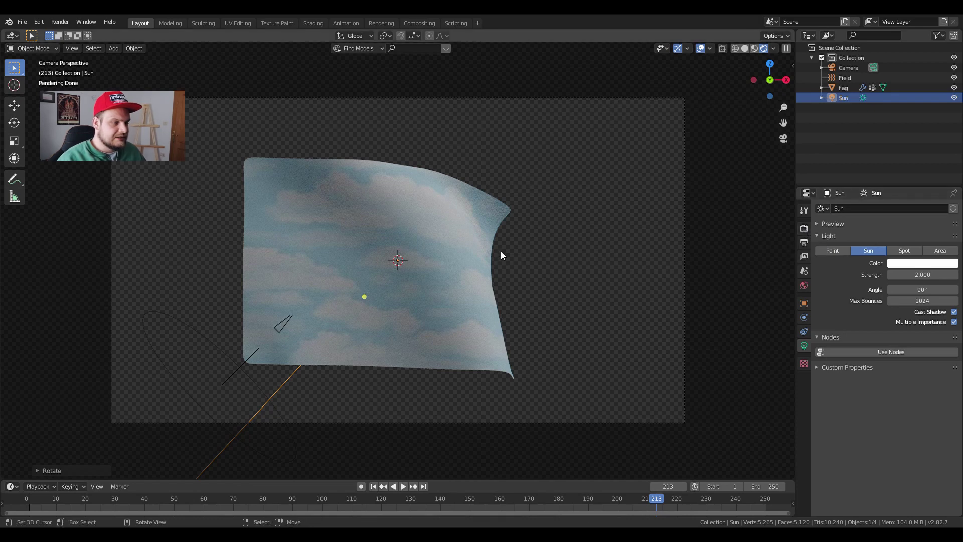
left_click(804, 228)
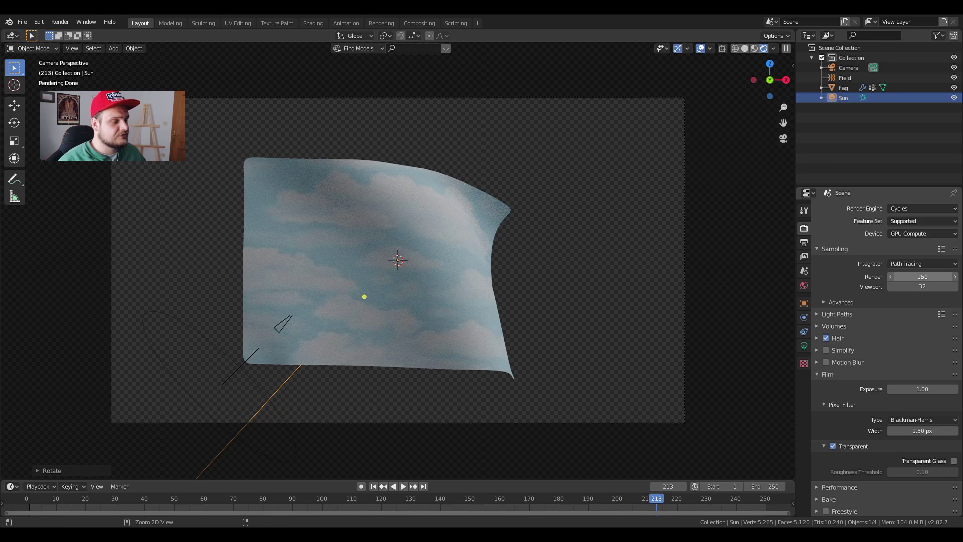
Collapse Film, expand Color Management and set the Look to Very High Contrast
scroll(867, 306, "down", 1)
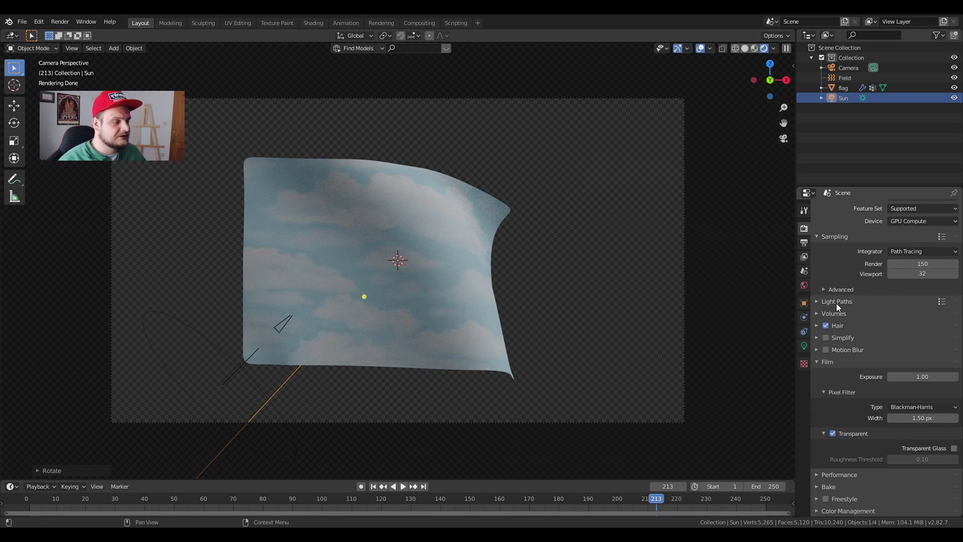
left_click(818, 361)
left_click(829, 422)
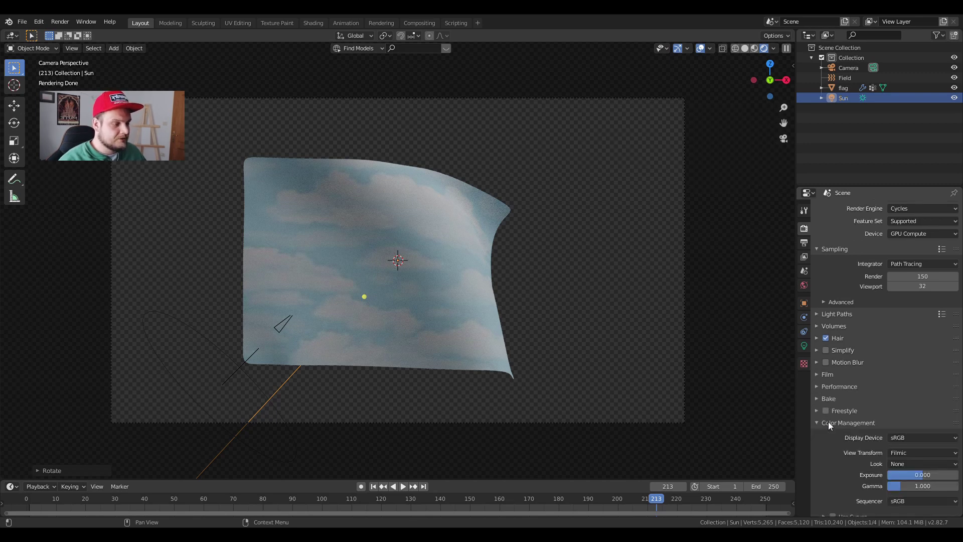
scroll(862, 439, "down", 1)
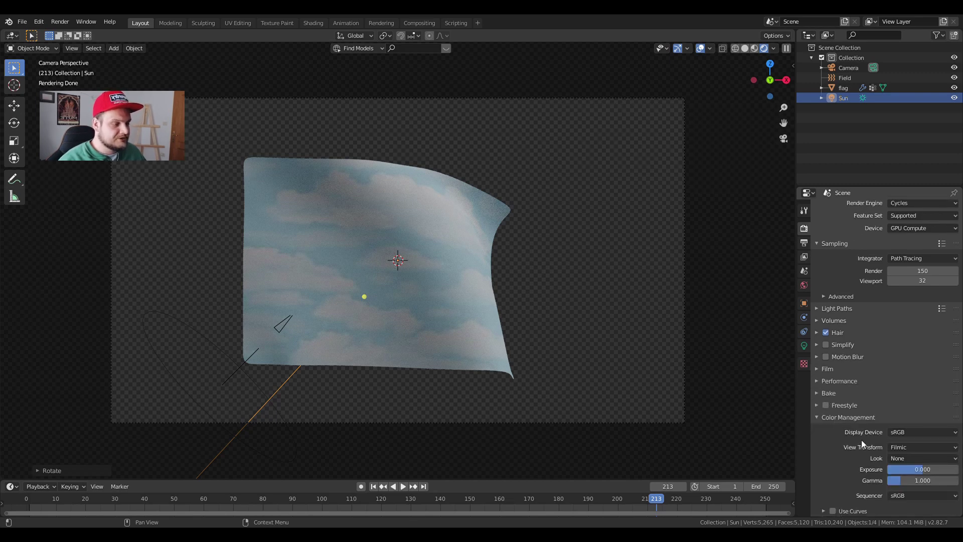
left_click(903, 458)
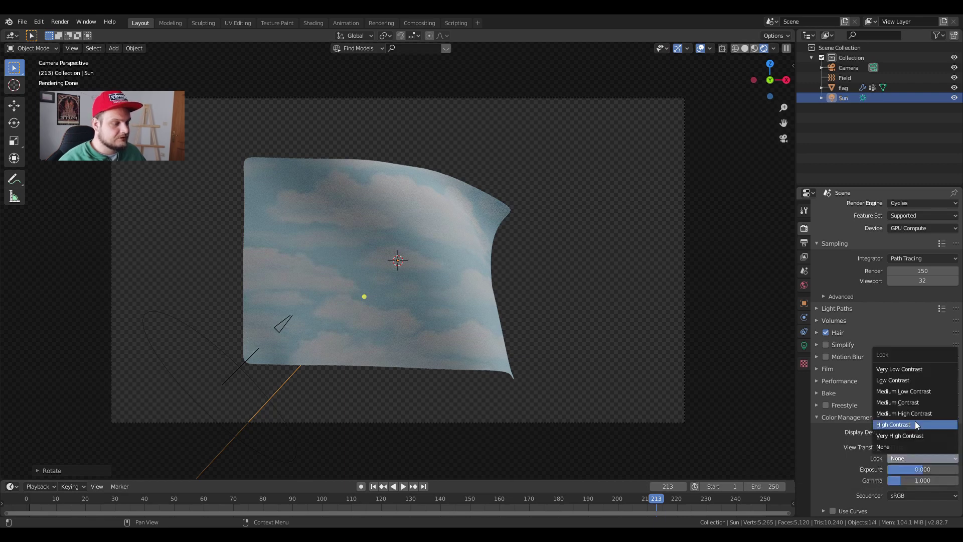
left_click(911, 414)
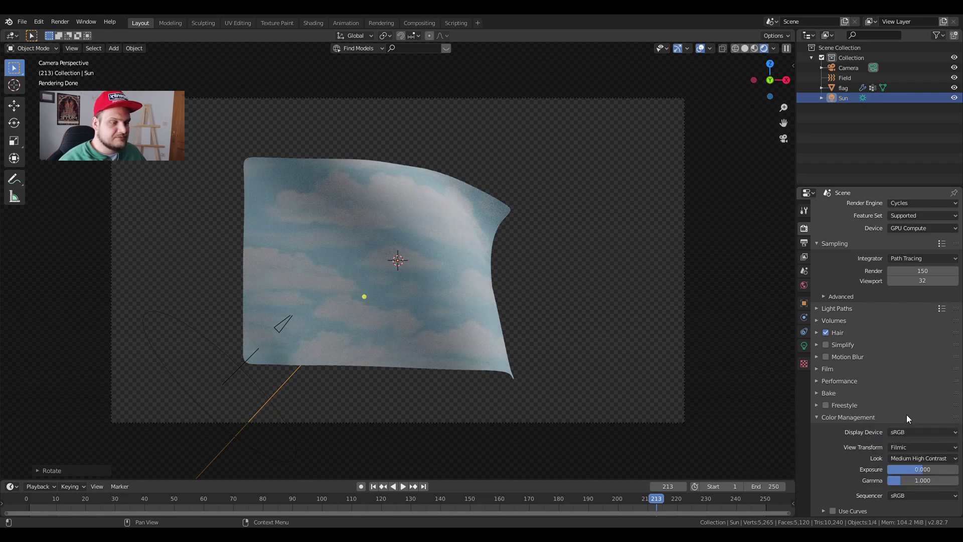
left_click(919, 458)
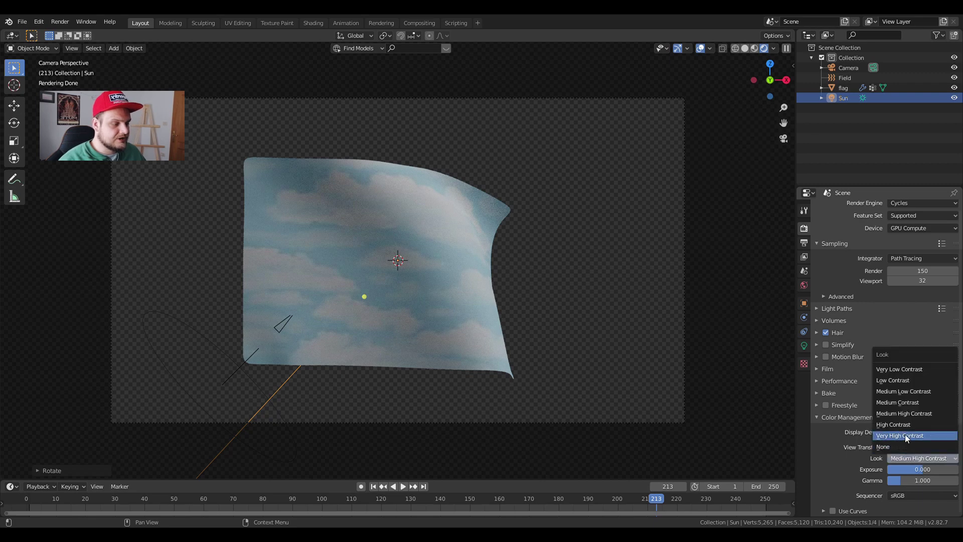
left_click(905, 423)
left_click(914, 459)
left_click(910, 435)
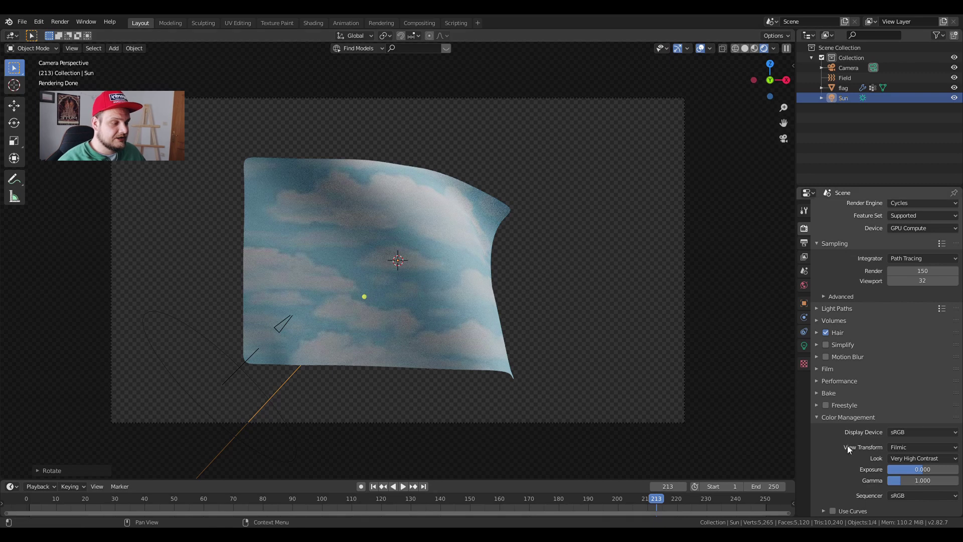
Set Exposure to 0.833 and Gamma to 1.035, then view the camera in Material Preview shading
mouse_move(899, 469)
left_mouse_down()
mouse_move(929, 469)
mouse_move(911, 470)
mouse_move(906, 480)
mouse_move(944, 480)
mouse_move(914, 481)
left_mouse_up()
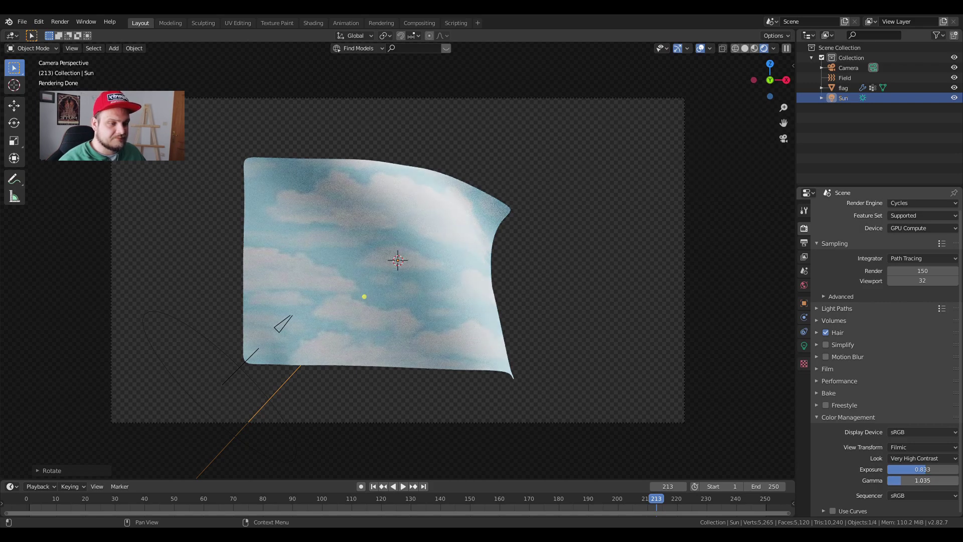
mouse_move(241, 271)
middle_mouse_down()
mouse_move(360, 276)
mouse_move(306, 286)
mouse_move(396, 296)
mouse_move(326, 289)
middle_mouse_up()
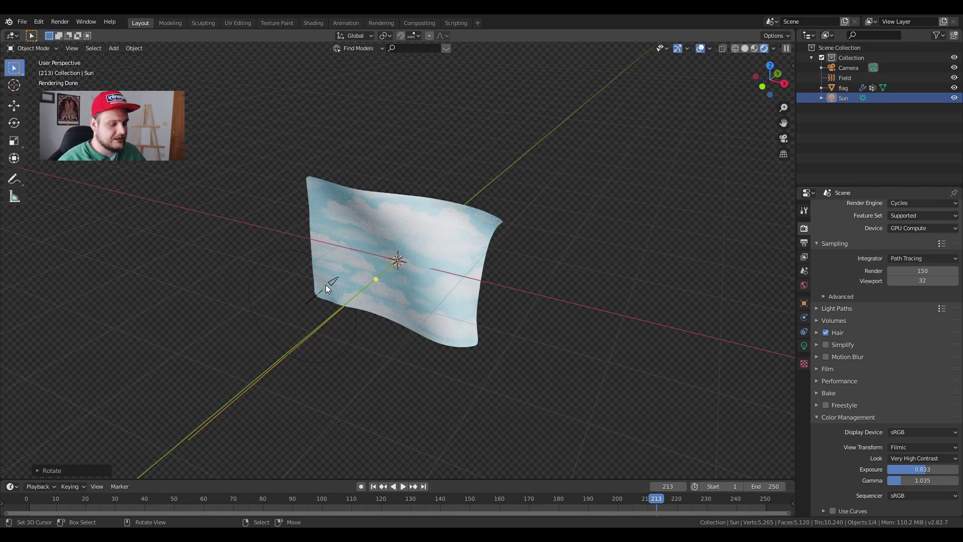
key("KP_0")
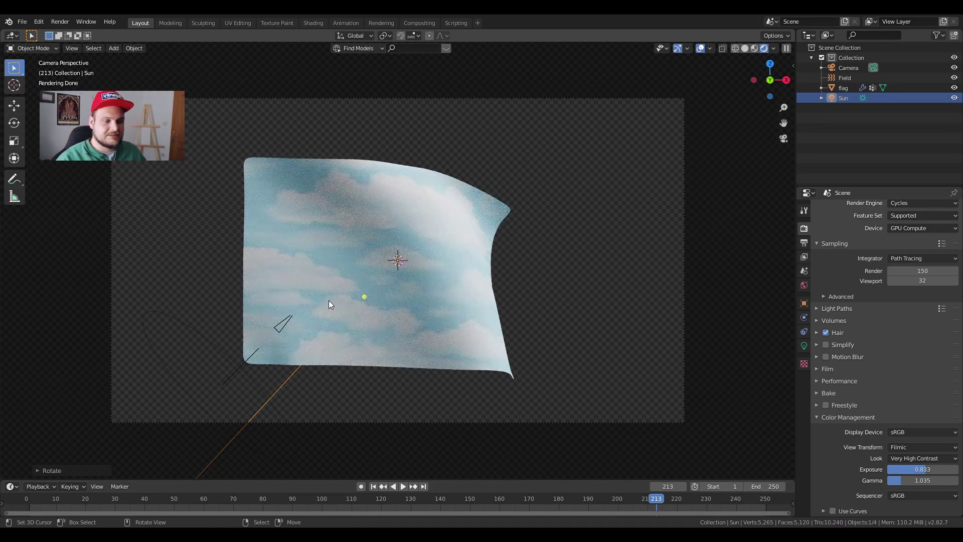
left_click(755, 48)
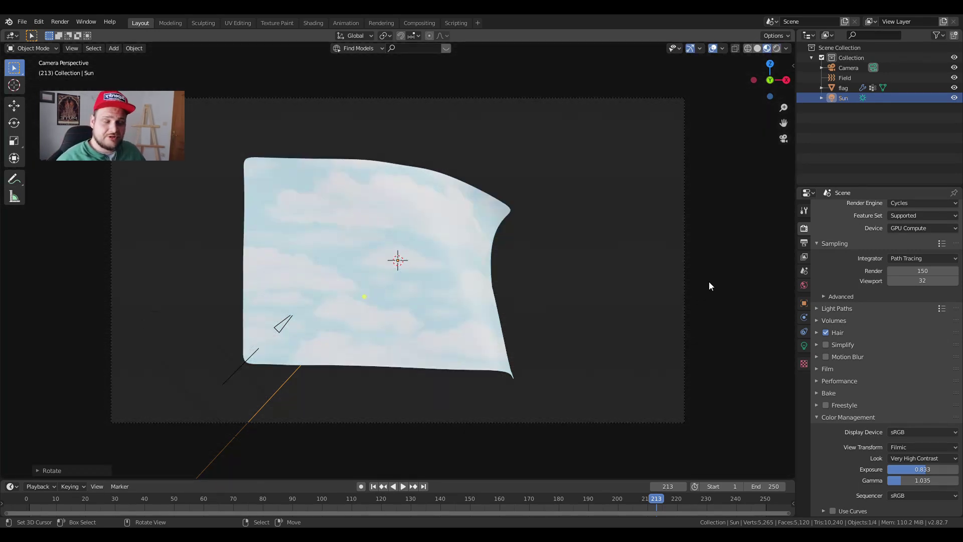
In Output Properties set Frame Rate to 25 fps, Color Depth 16 and Compression 100%
left_click(805, 244)
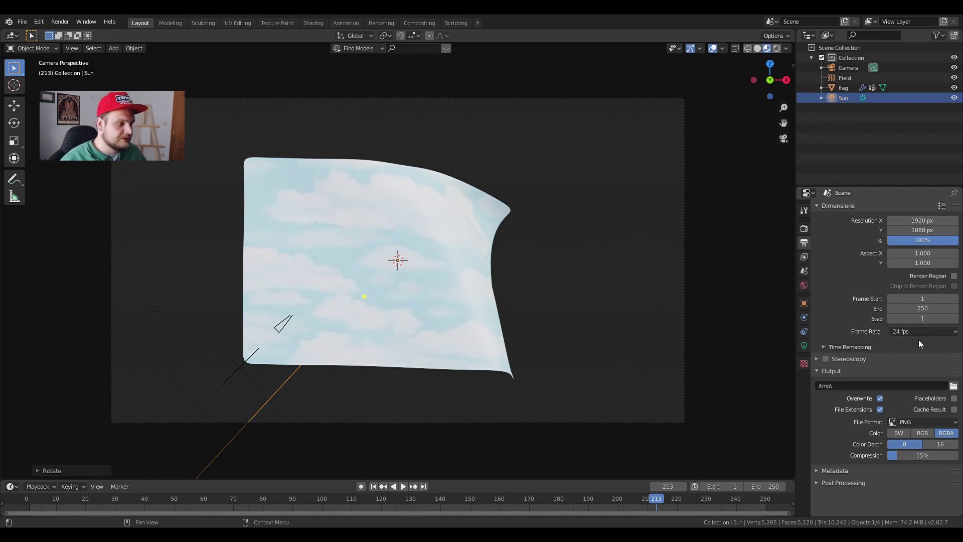
left_click(905, 333)
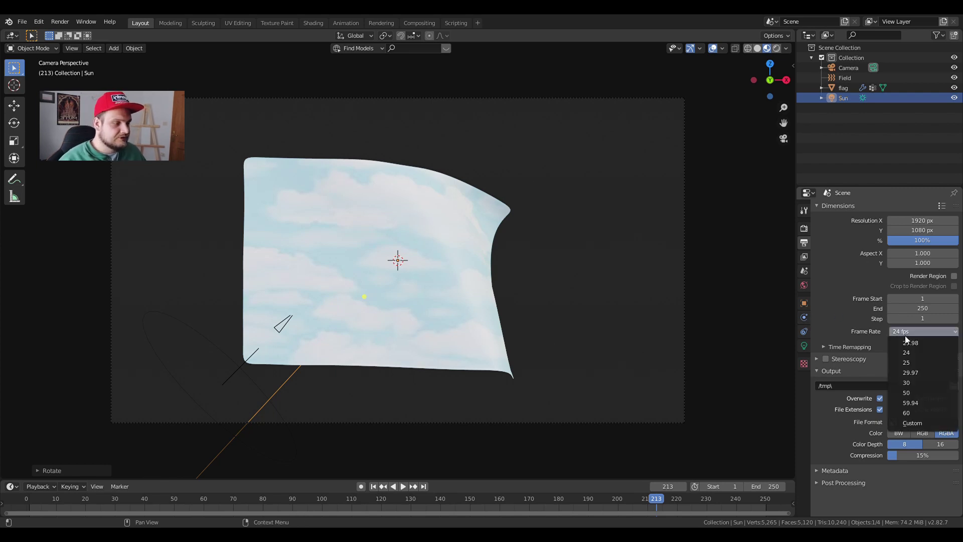
left_click(914, 364)
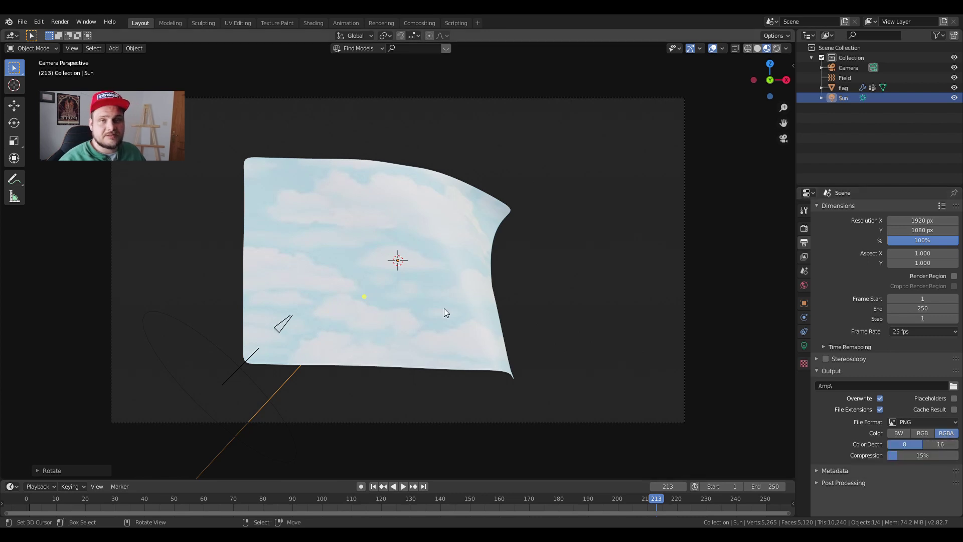
left_click(934, 445)
left_click_drag(904, 455, 959, 458)
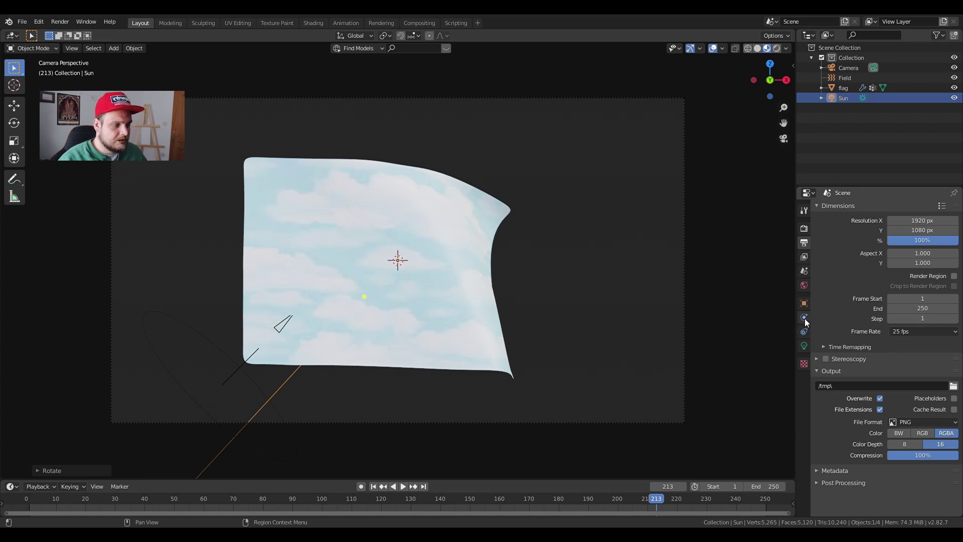
Bake the flag's cloth cache and play and scrub the animation from frame 1 to check it
left_click(442, 262)
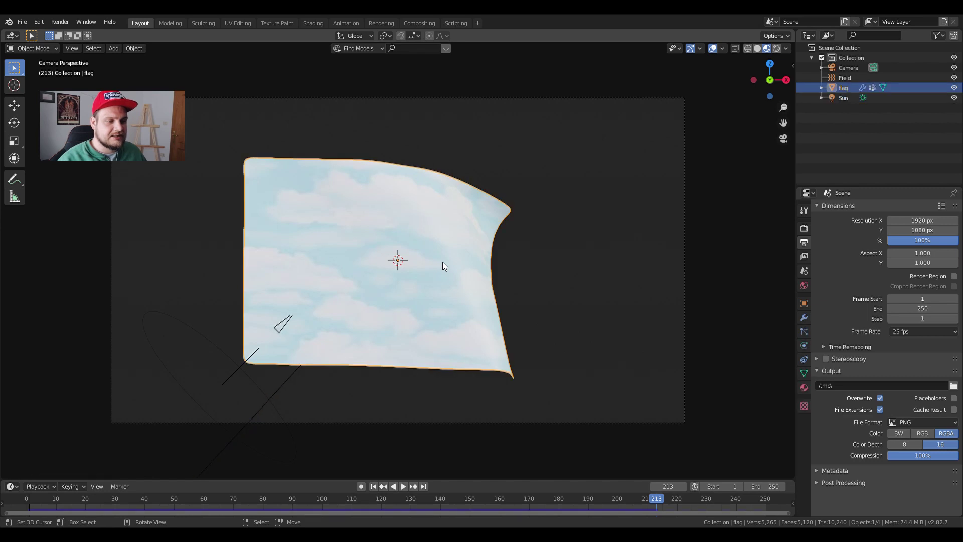
left_click(804, 345)
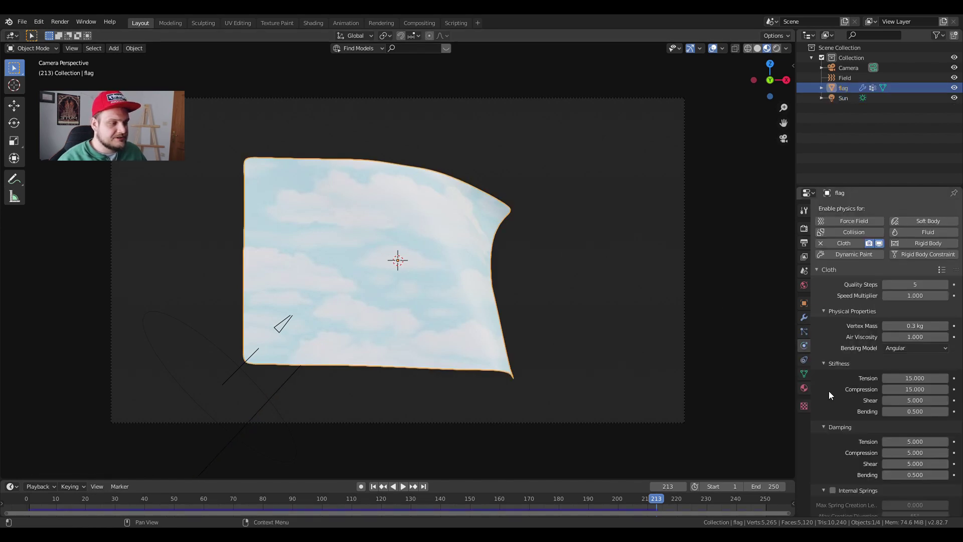
scroll(848, 406, "down", 15)
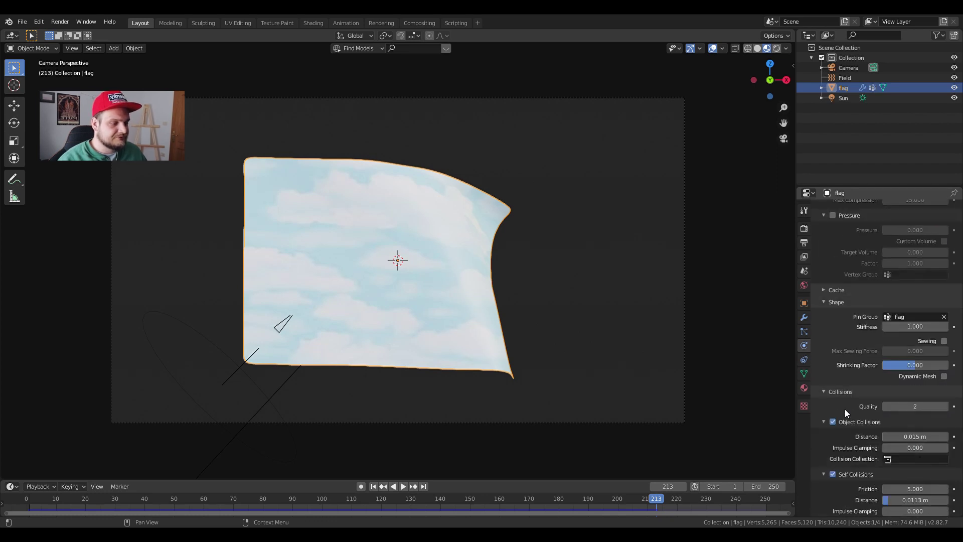
left_click(836, 290)
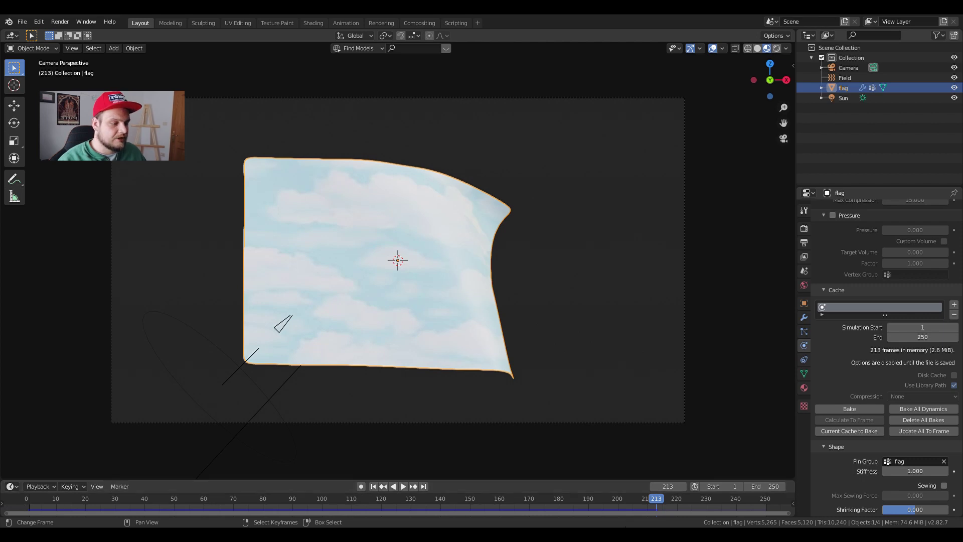
left_click(833, 409)
key("shift+Left")
key("space")
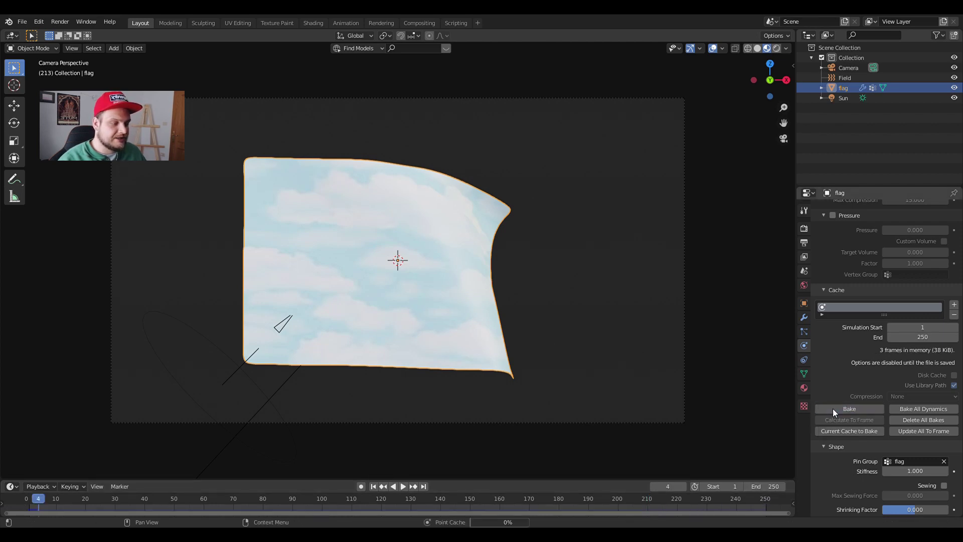
left_click_drag(119, 506, 139, 513)
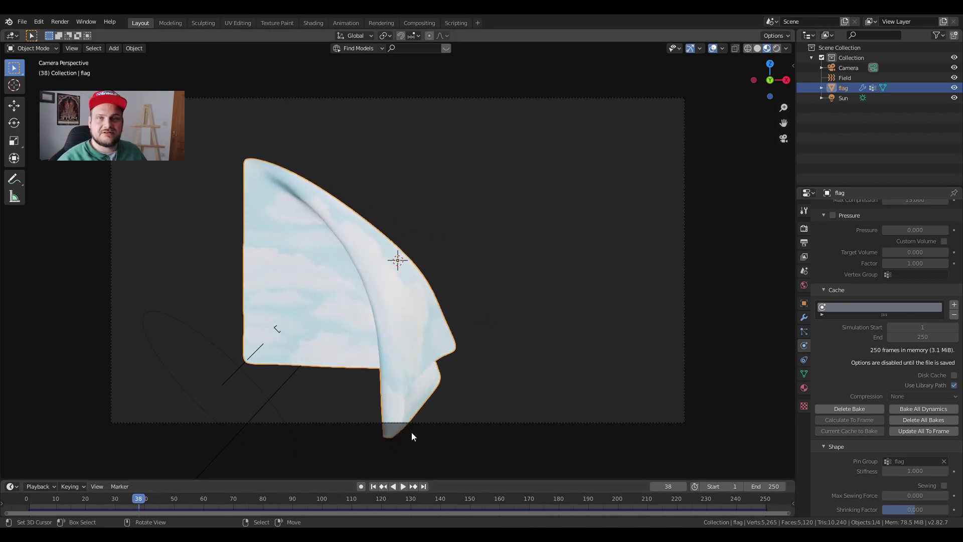
Move the camera along Z and play the animation from the first frame
left_click(514, 422)
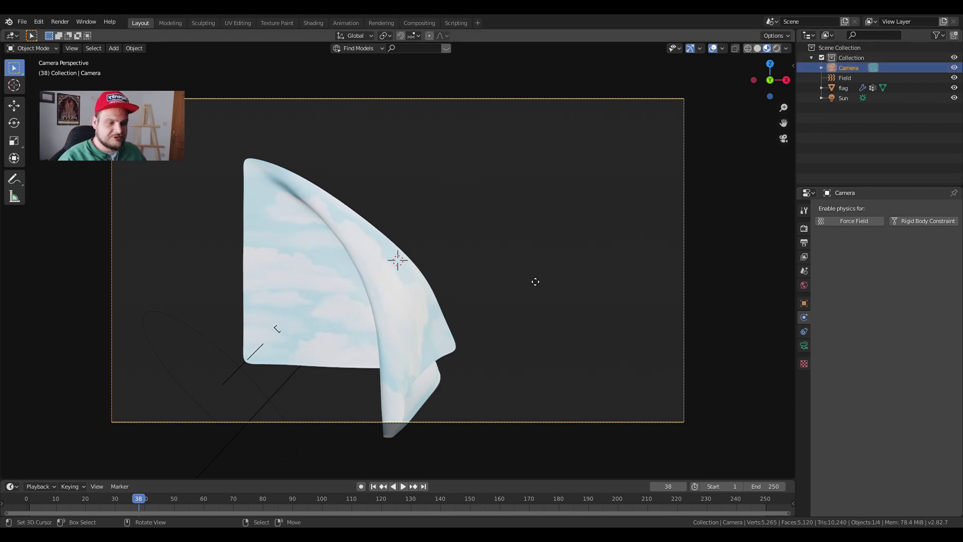
key("g")
key("z")
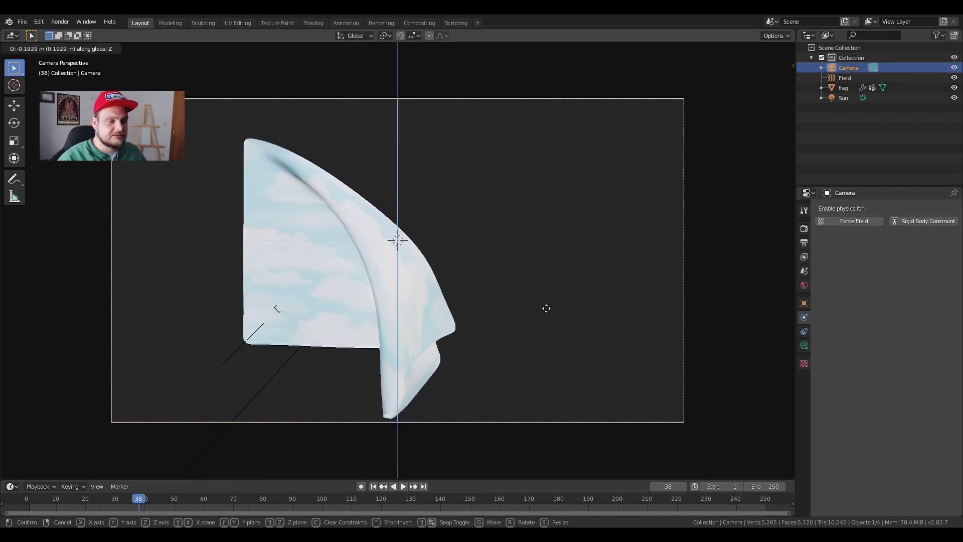
left_click(552, 321)
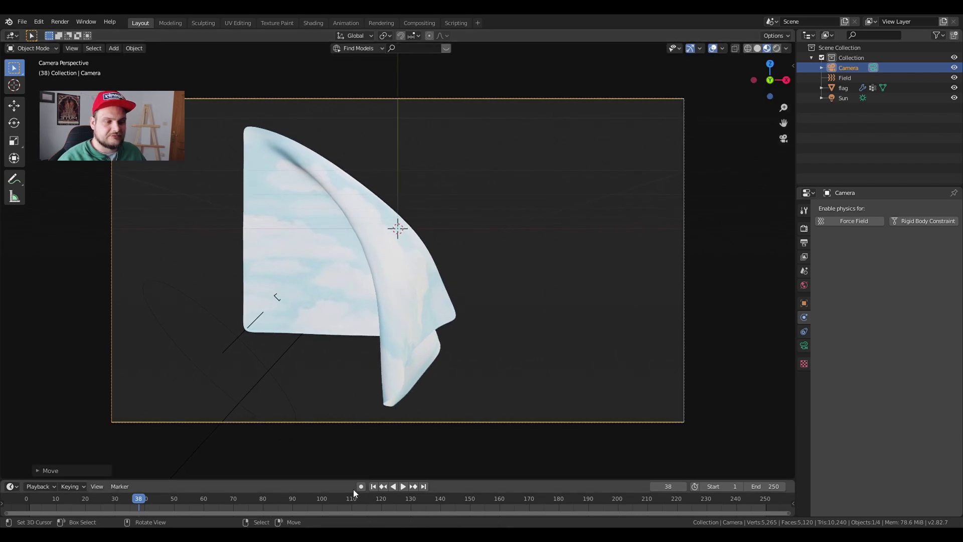
left_click(380, 484)
left_click(404, 485)
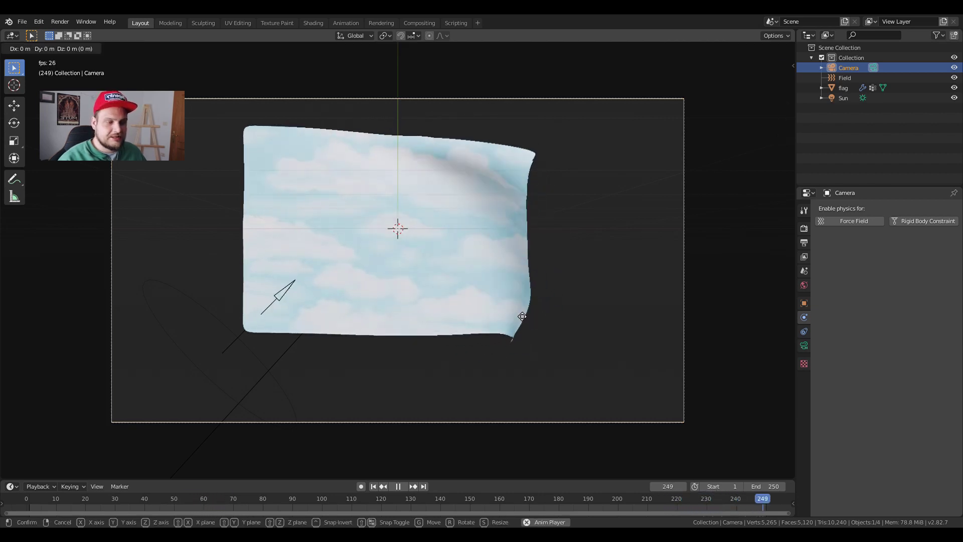
Shift the camera along Y and Z, then replay and scrub back to about frame 32
key("g")
key("y")
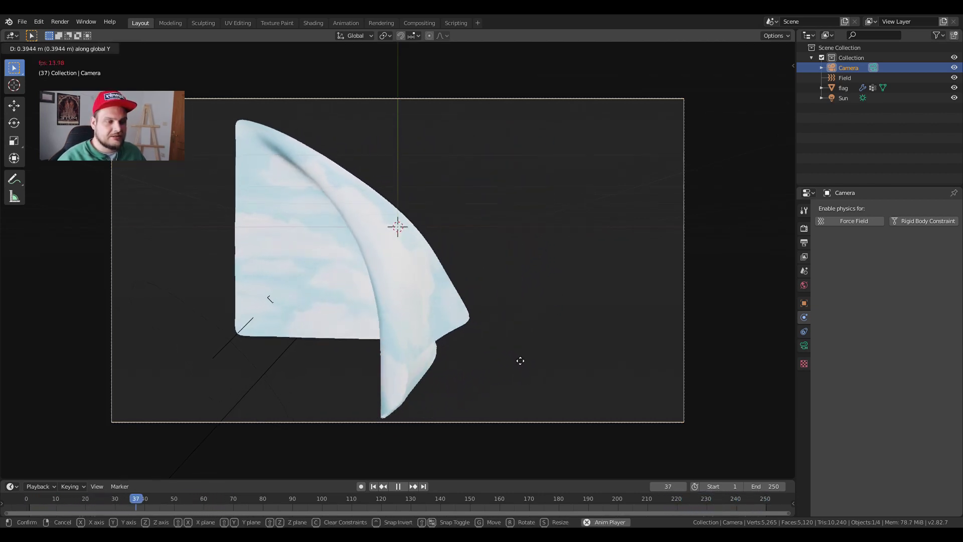
left_click(521, 231)
key("g")
key("z")
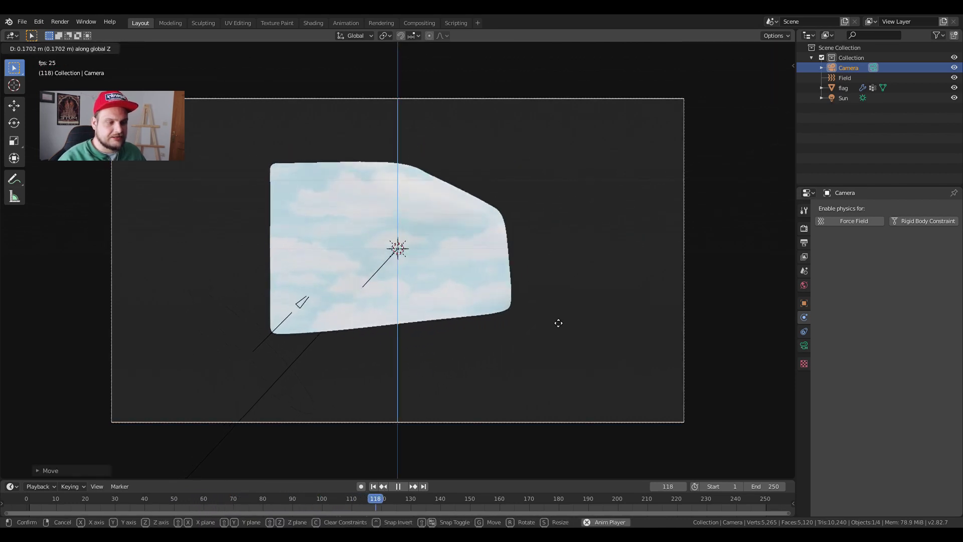
left_click(557, 333)
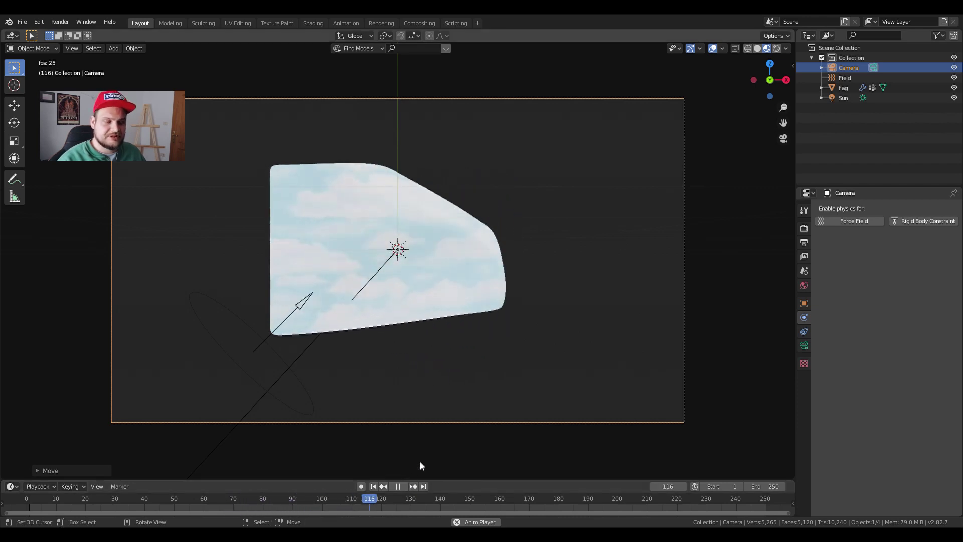
left_click(394, 486)
left_click(374, 484)
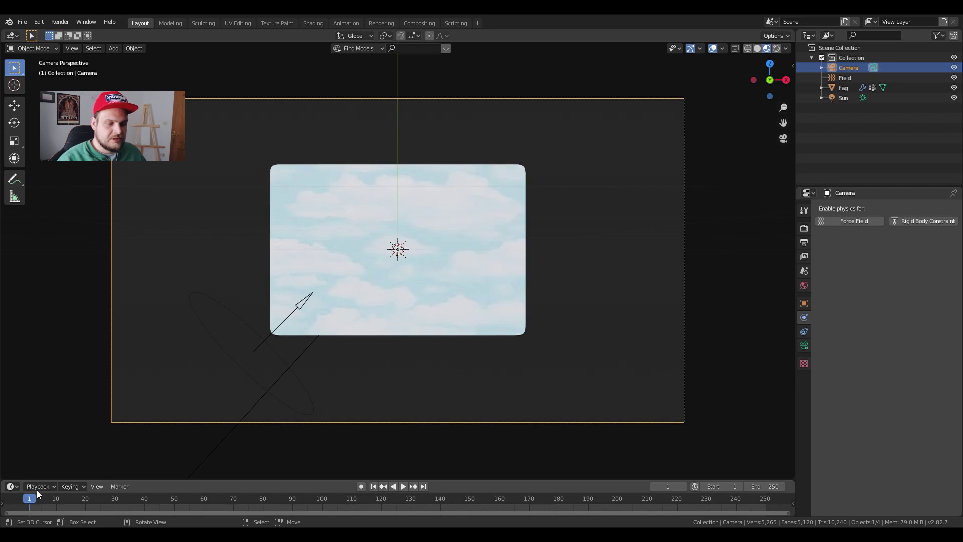
left_click(149, 515)
key("space")
left_click_drag(148, 514, 118, 511)
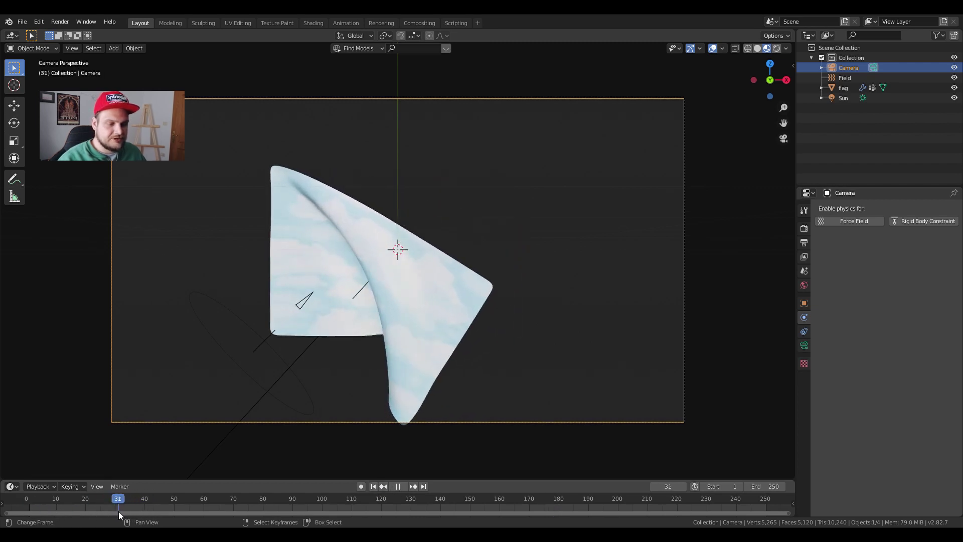
key("space")
Nudge the camera slightly along Y and replay the animation to review framing
key("g")
key("y")
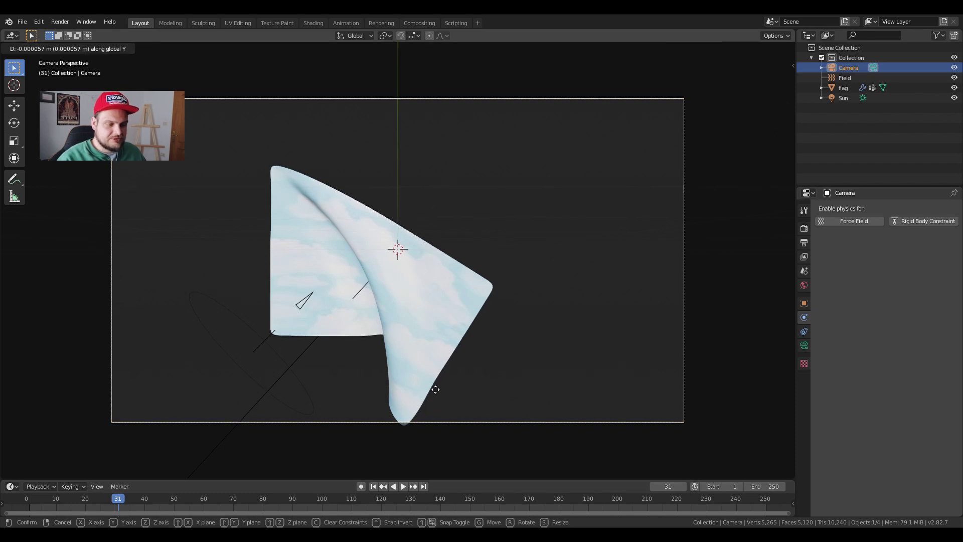
left_click(445, 346)
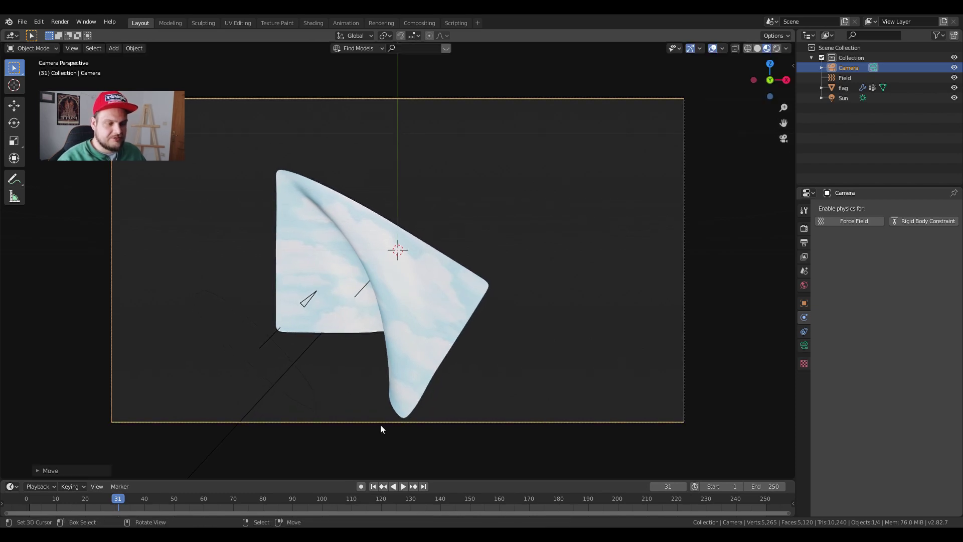
left_click(374, 486)
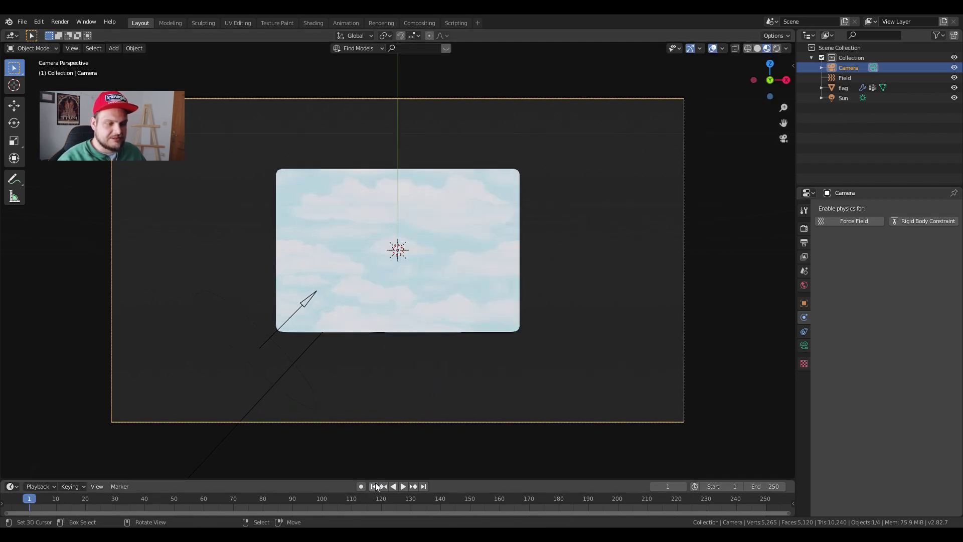
left_click(404, 486)
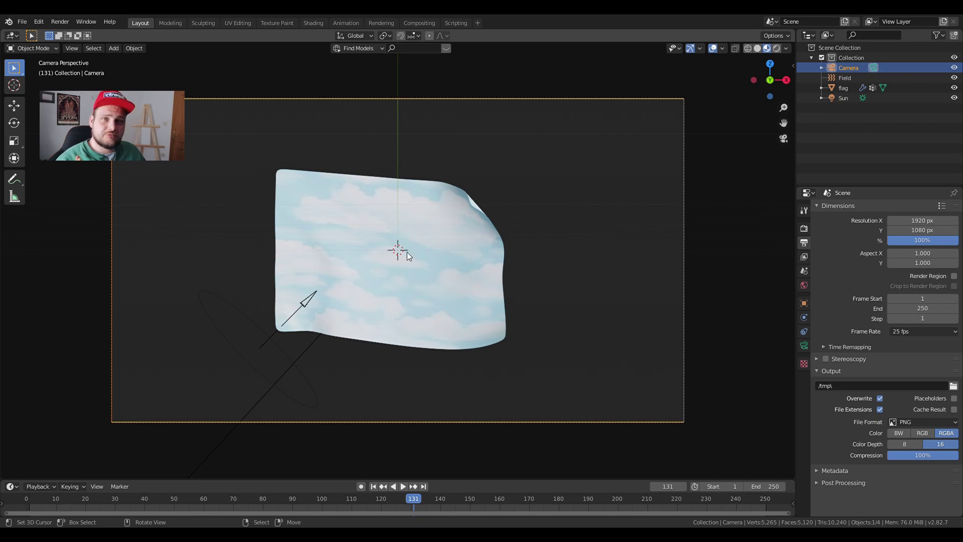
Switch the main area to the Compositor, hide its sidebar and enable Use Nodes
left_click(13, 36)
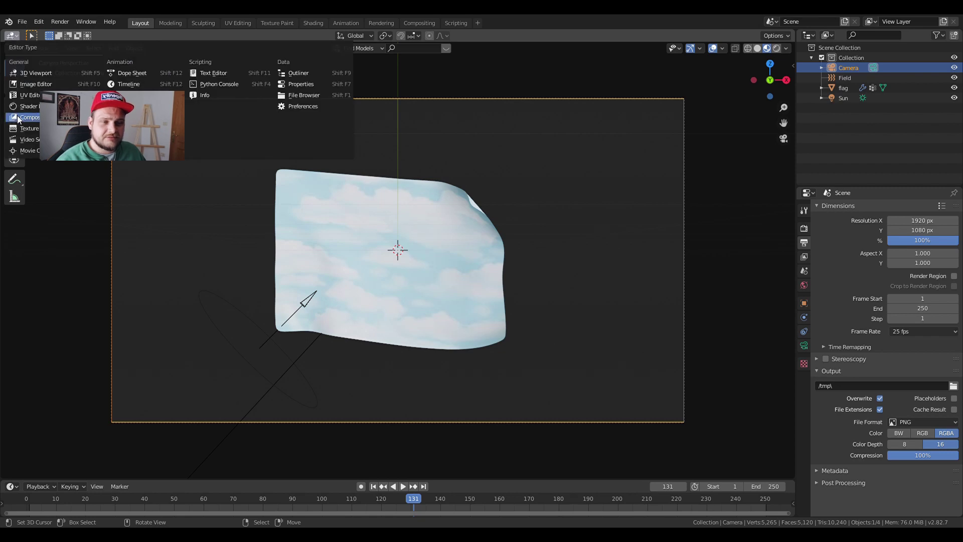
left_click(20, 117)
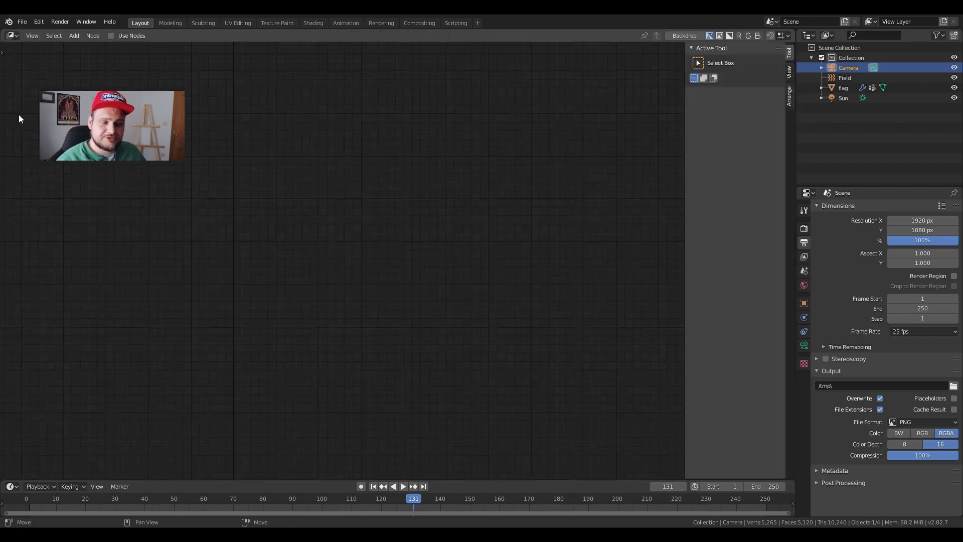
key("n")
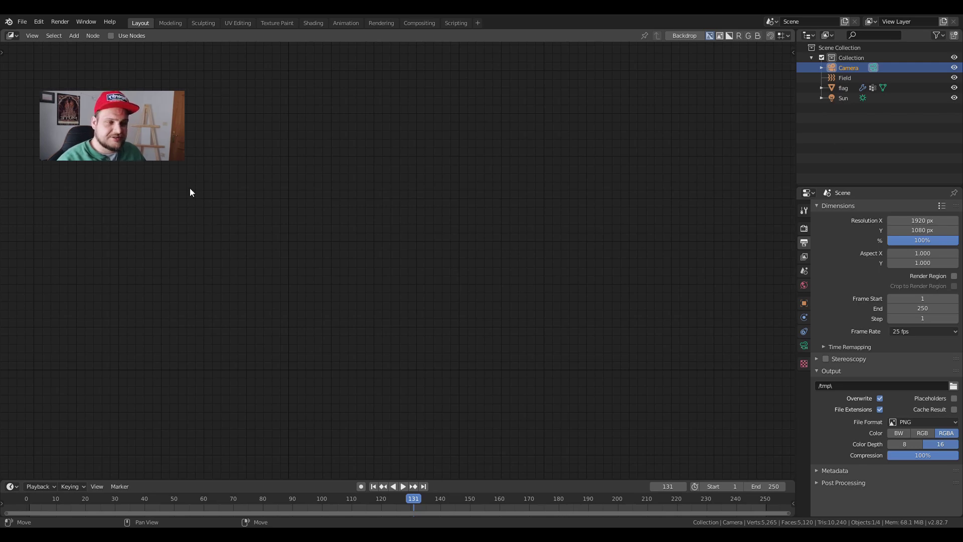
left_click(121, 35)
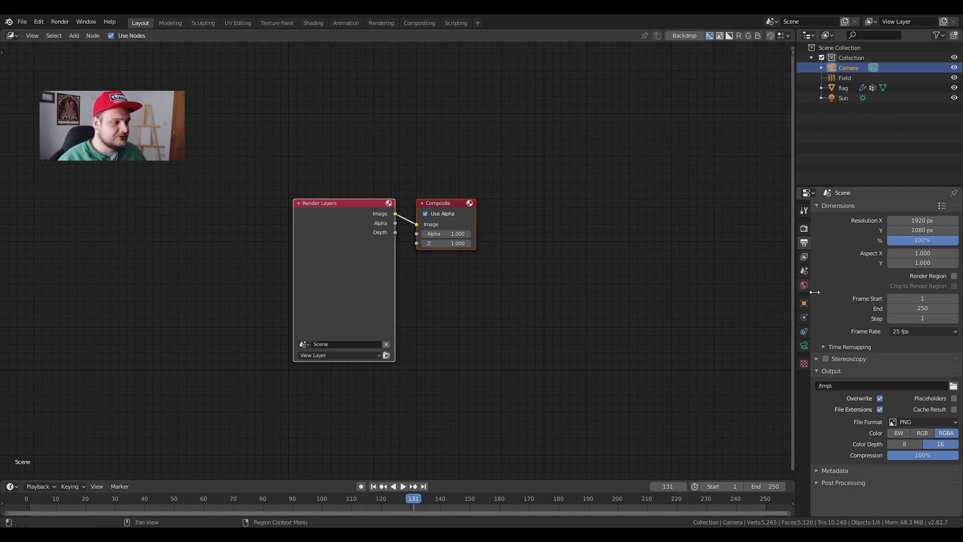
left_click(807, 257)
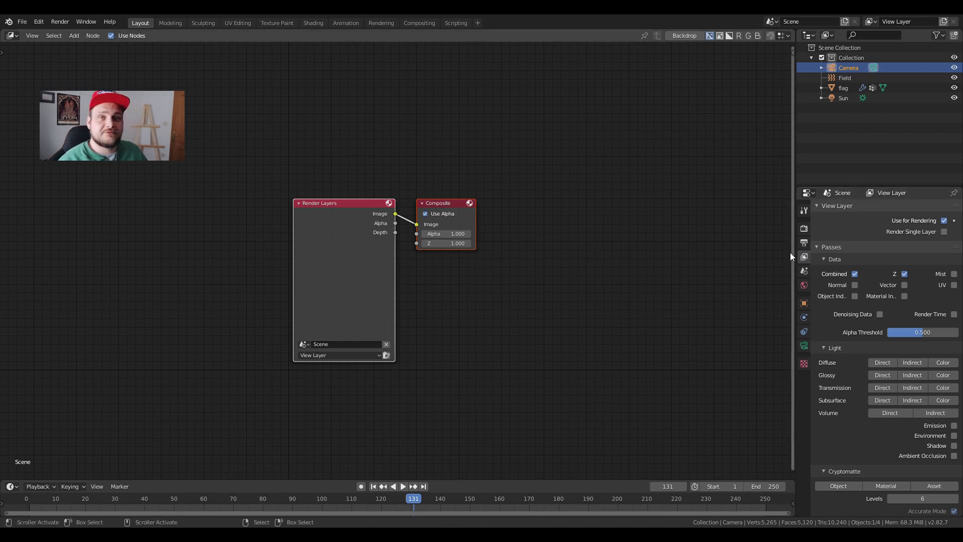
Enable Denoising Data and drop a Denoise node onto the Render Layers–Composite link
left_click(881, 314)
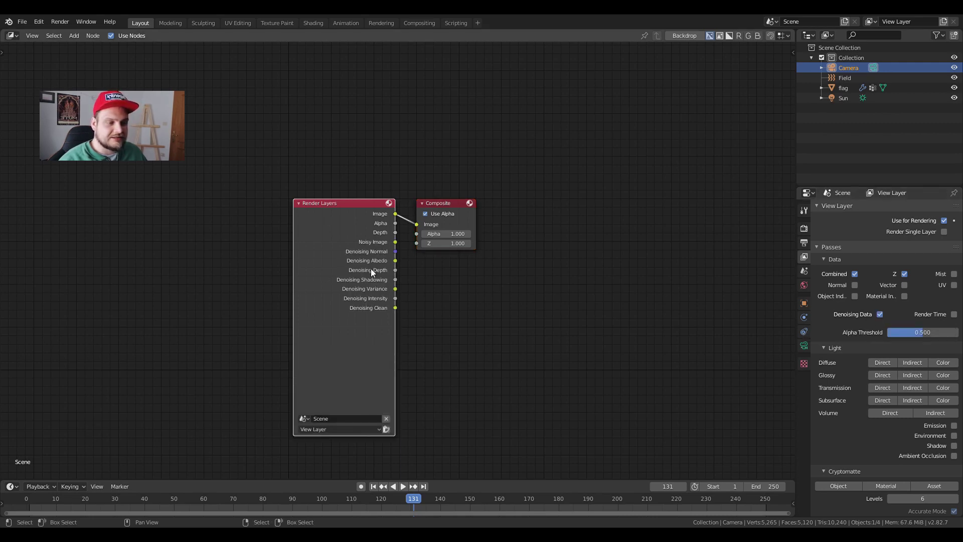
left_click_drag(353, 206, 212, 151)
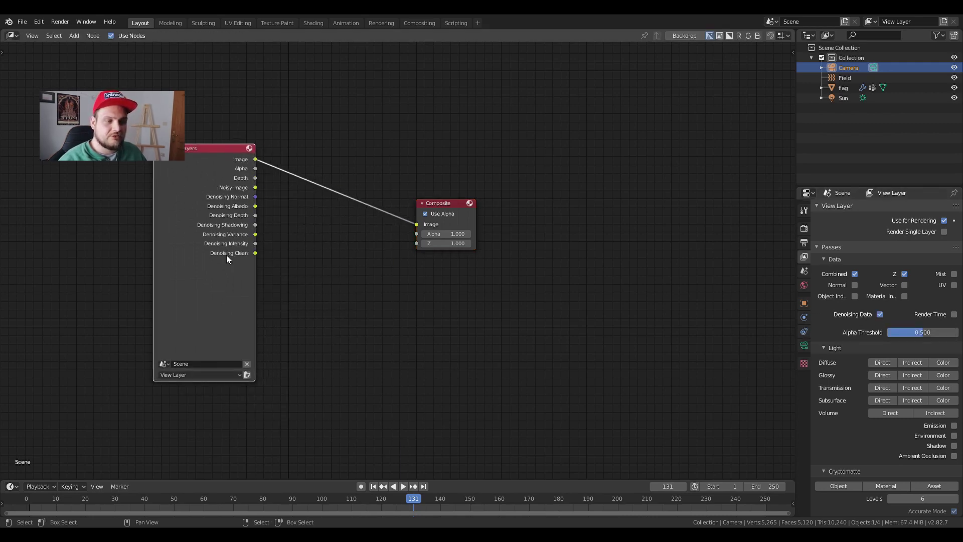
key("shift+a")
left_click(322, 234)
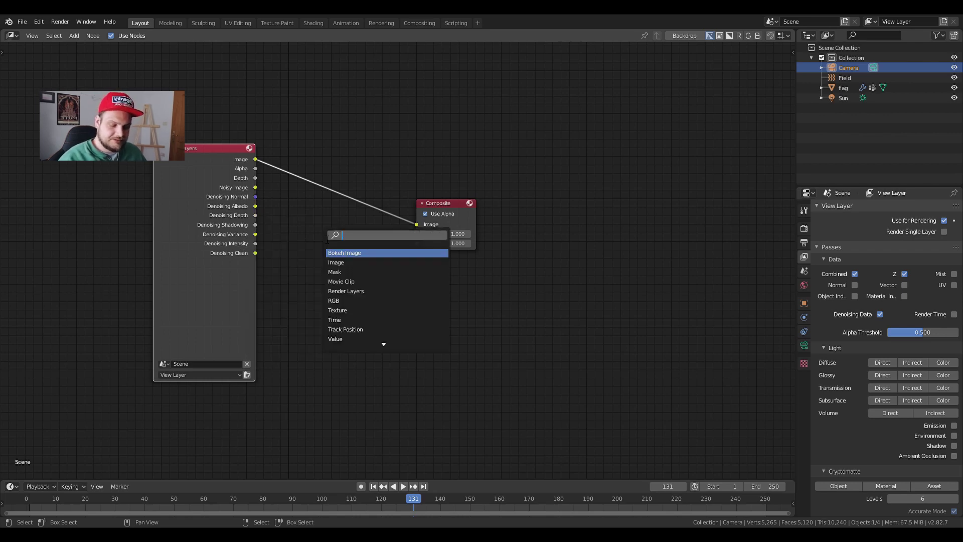
type("de")
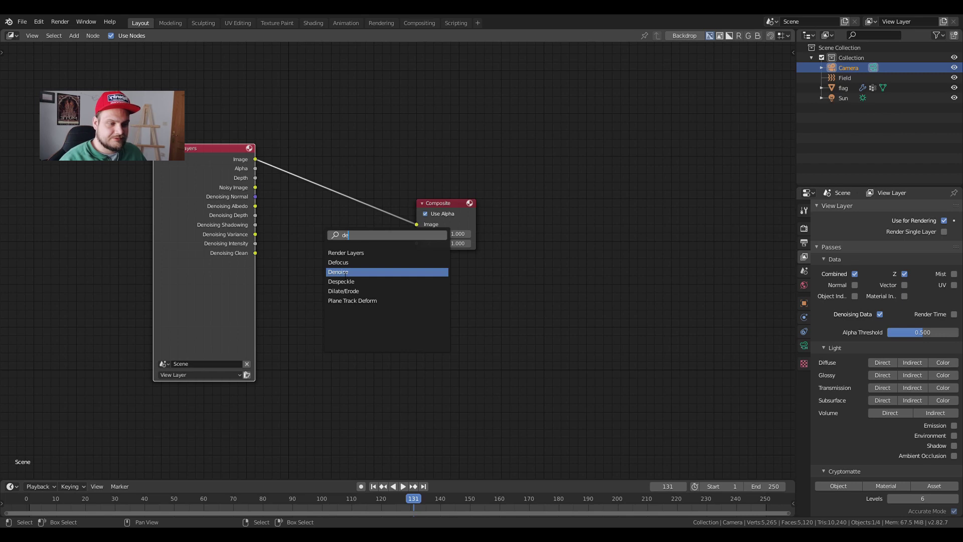
left_click(346, 273)
left_click(305, 171)
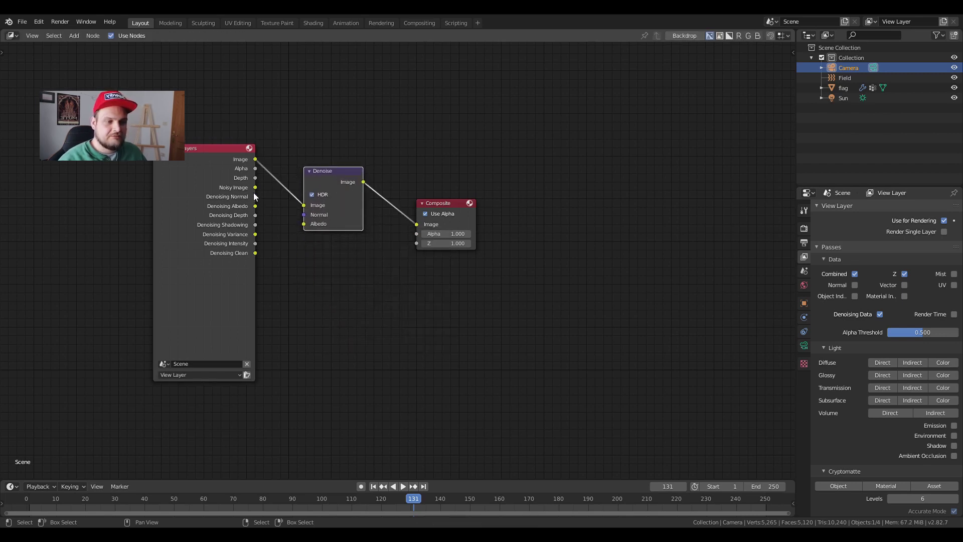
Wire Noisy Image and Denoising Albedo into the Denoise node and move Composite beside it
left_click_drag(255, 189, 304, 225)
left_click_drag(326, 174, 323, 144)
left_click_drag(433, 202, 439, 142)
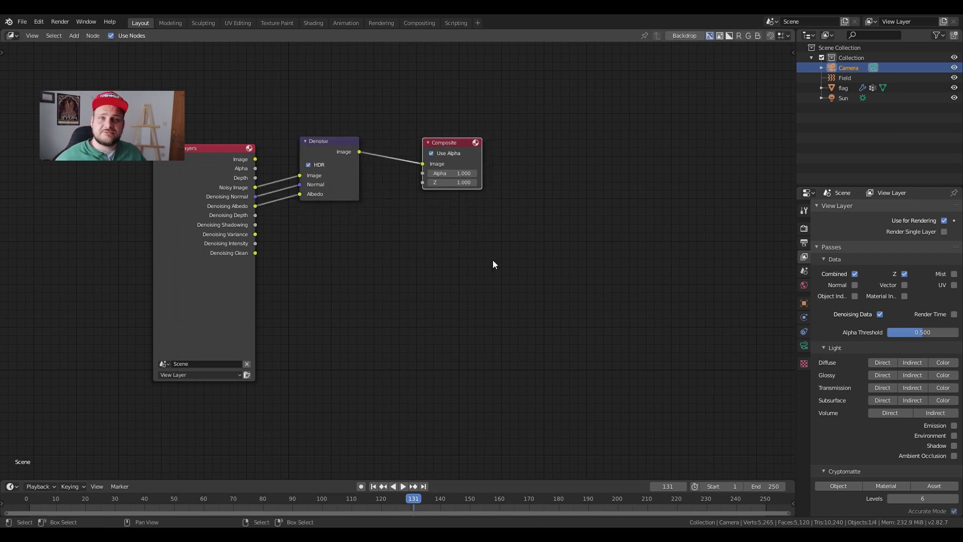